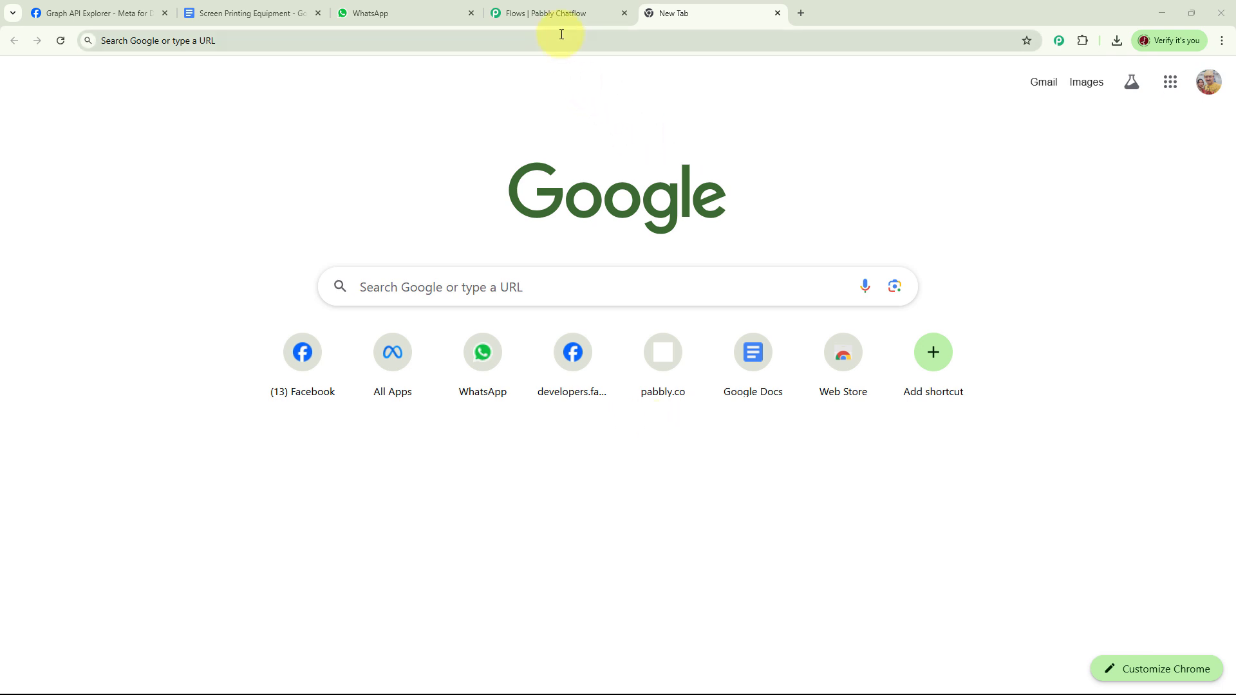
View the Screen Printing Equipment chatbot flow, and send "Screen Printing Equipments" to Future Print Pro Suppliers in WhatsApp.
{"action": "left_click", "coordinate": [554, 11]}
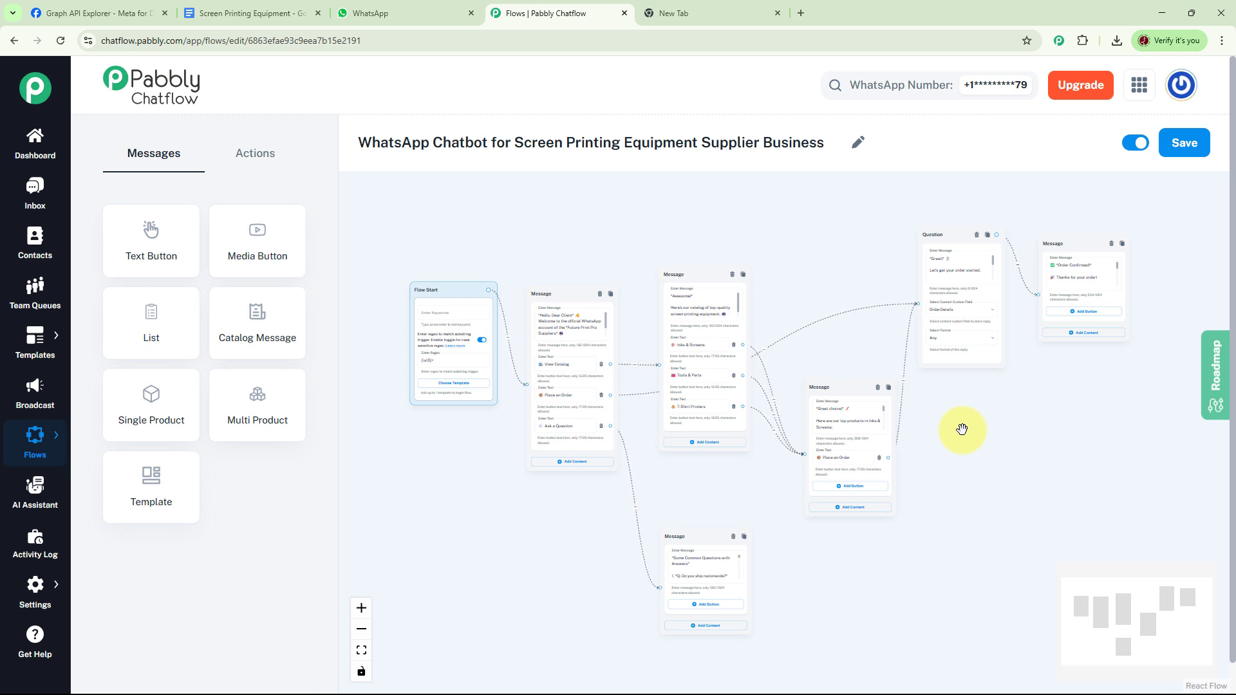
{"action": "left_click", "coordinate": [410, 11]}
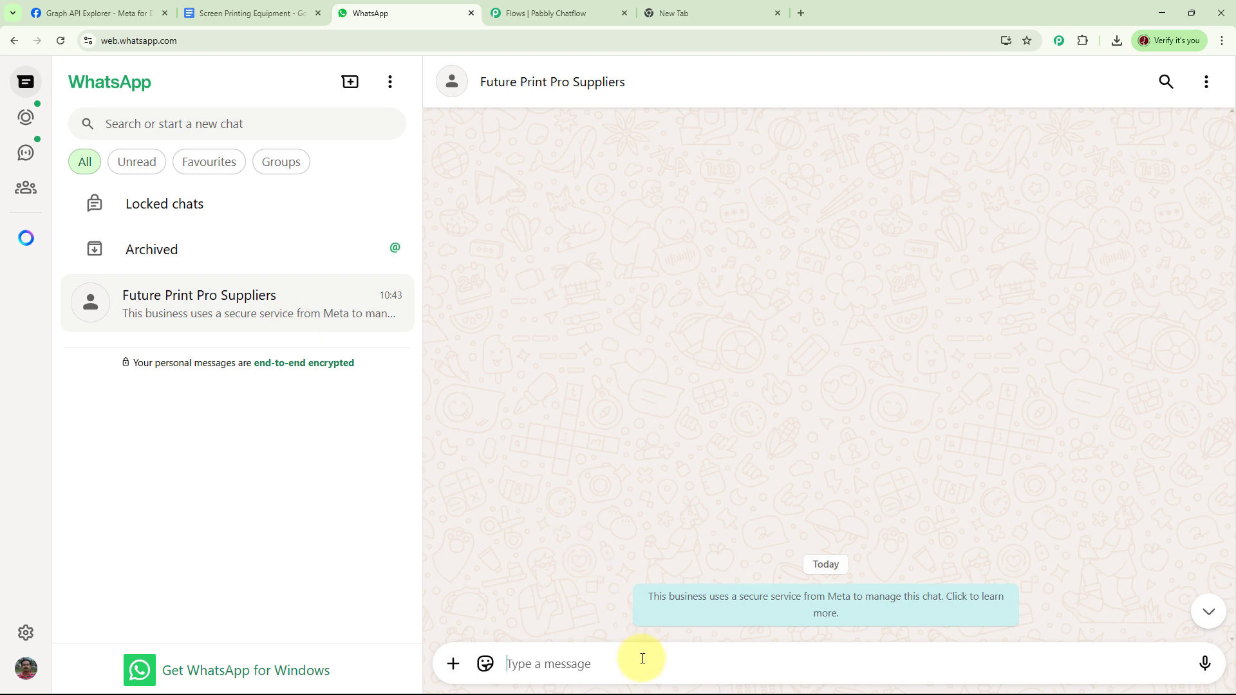
{"action": "type", "text": "Screen Printing Equipments"}
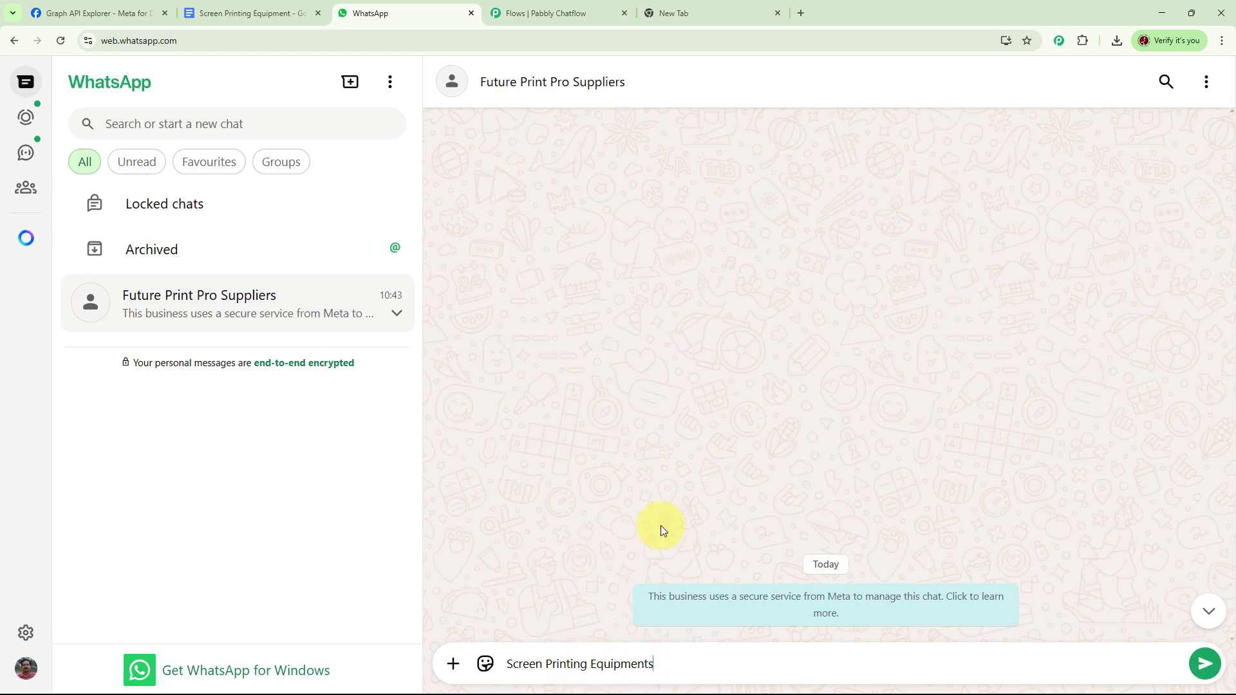
{"action": "key", "text": "Return"}
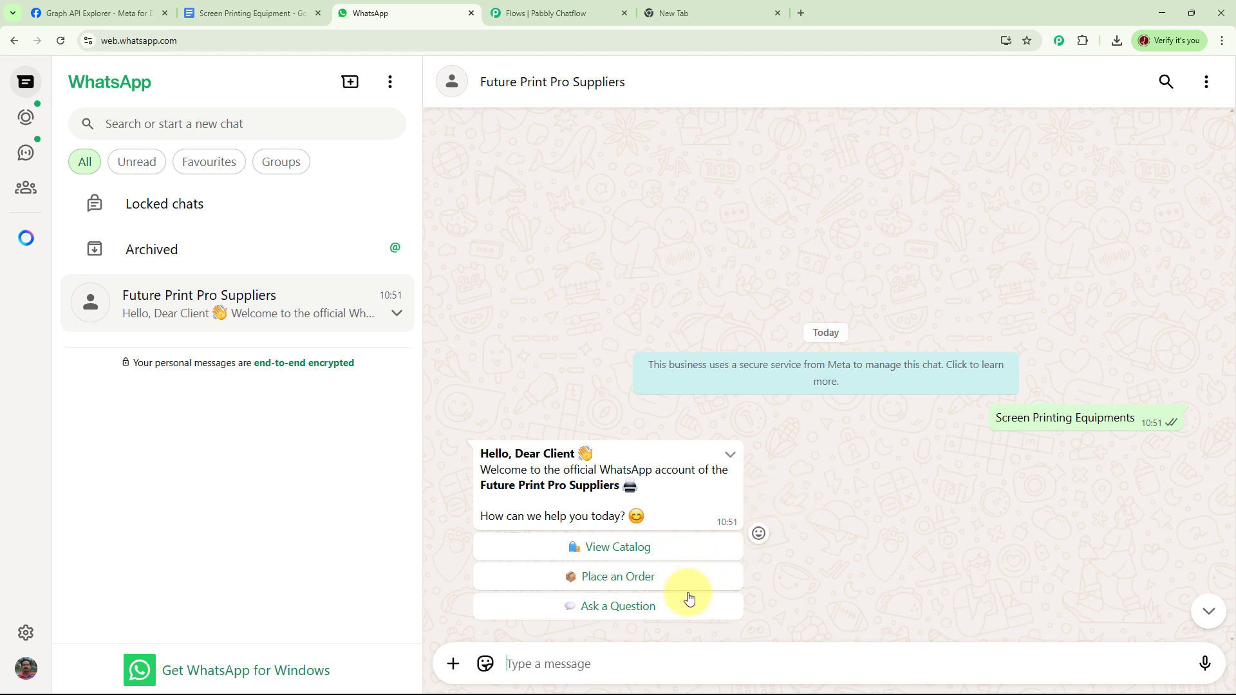
Go through the chatbot's View Catalog and Inks & Screens replies to Place an Order.
{"action": "left_click", "coordinate": [640, 552]}
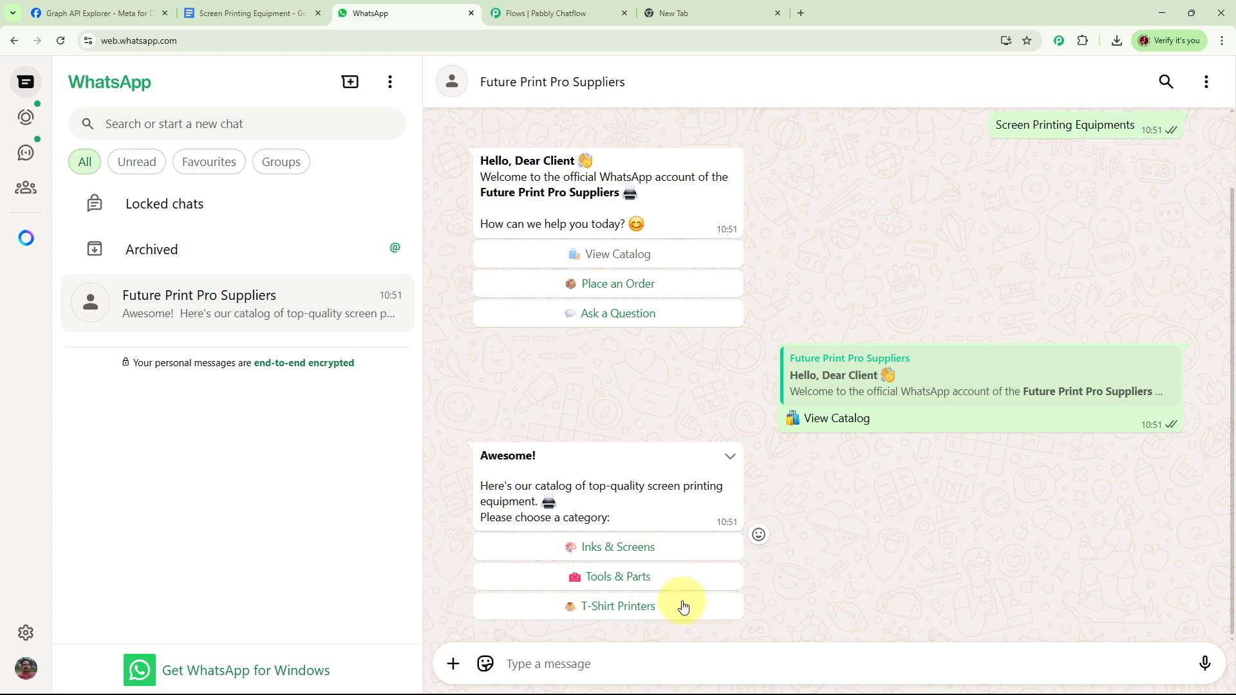
{"action": "left_click", "coordinate": [652, 551]}
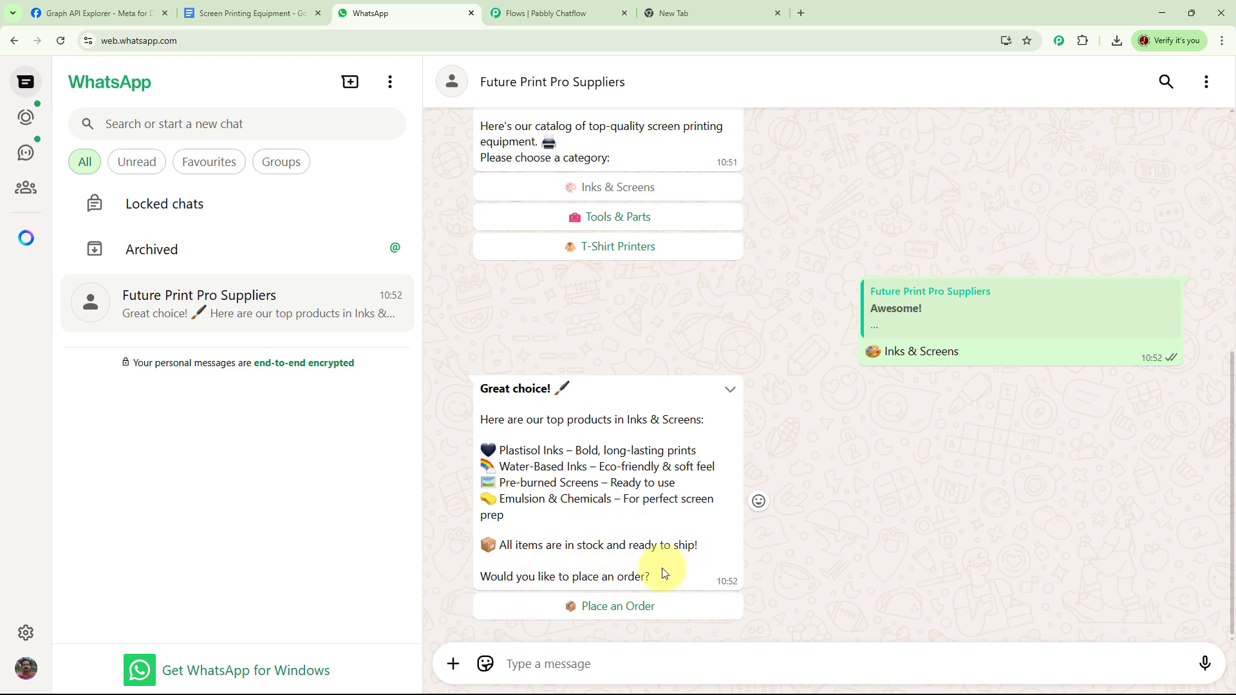
{"action": "left_click", "coordinate": [647, 612]}
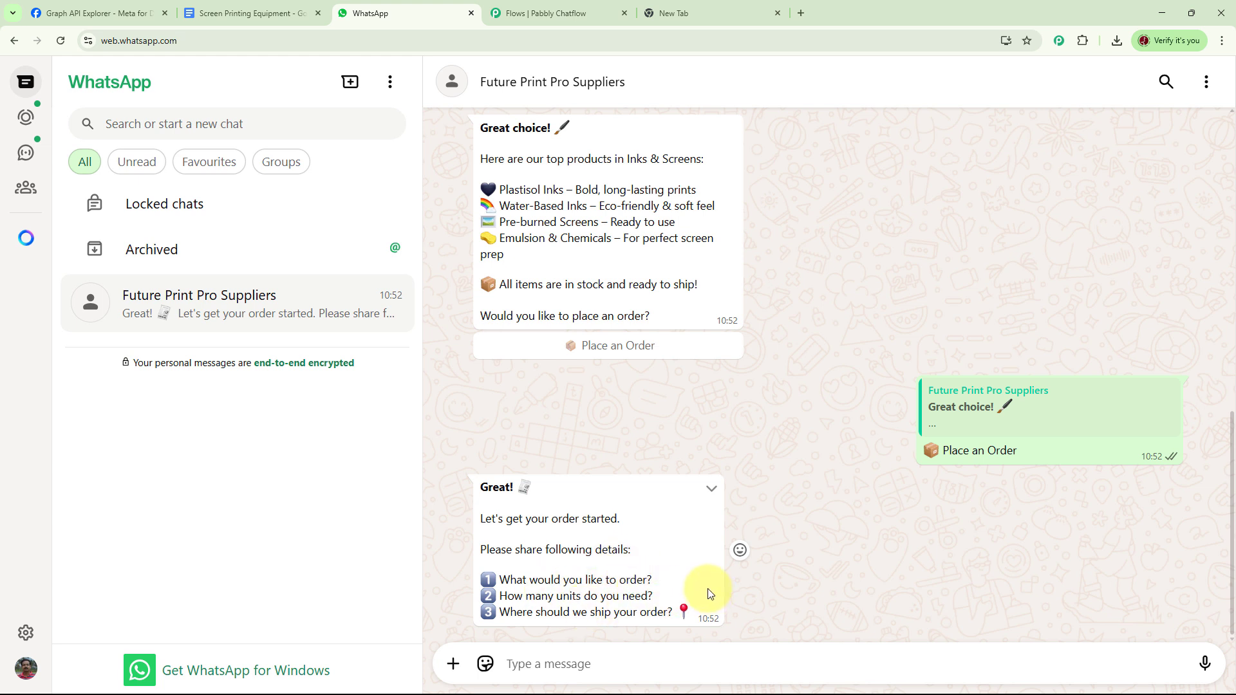
Reply to the chatbot with the order details: Plastiol Inks, 100 Units and the shipping address.
{"action": "left_click", "coordinate": [587, 651]}
{"action": "type", "text": "Plastiol Inks 100 Units 1234, Arera Colony, Bhopal"}
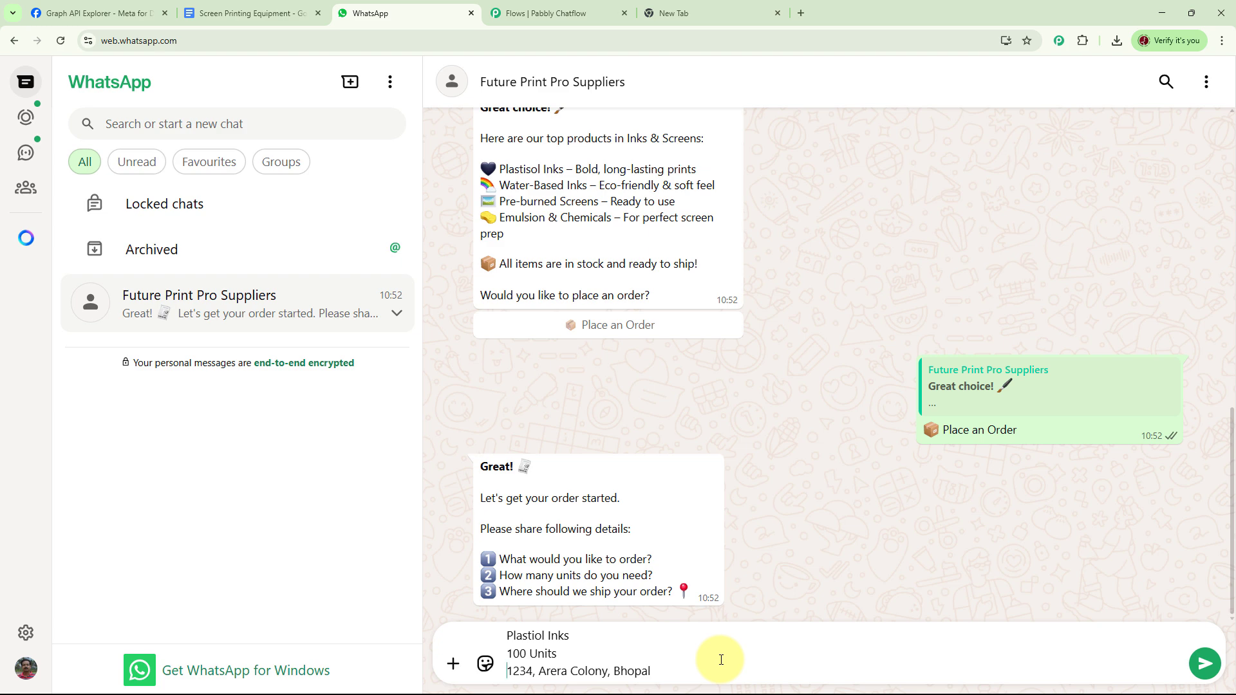
{"action": "key", "text": "Return"}
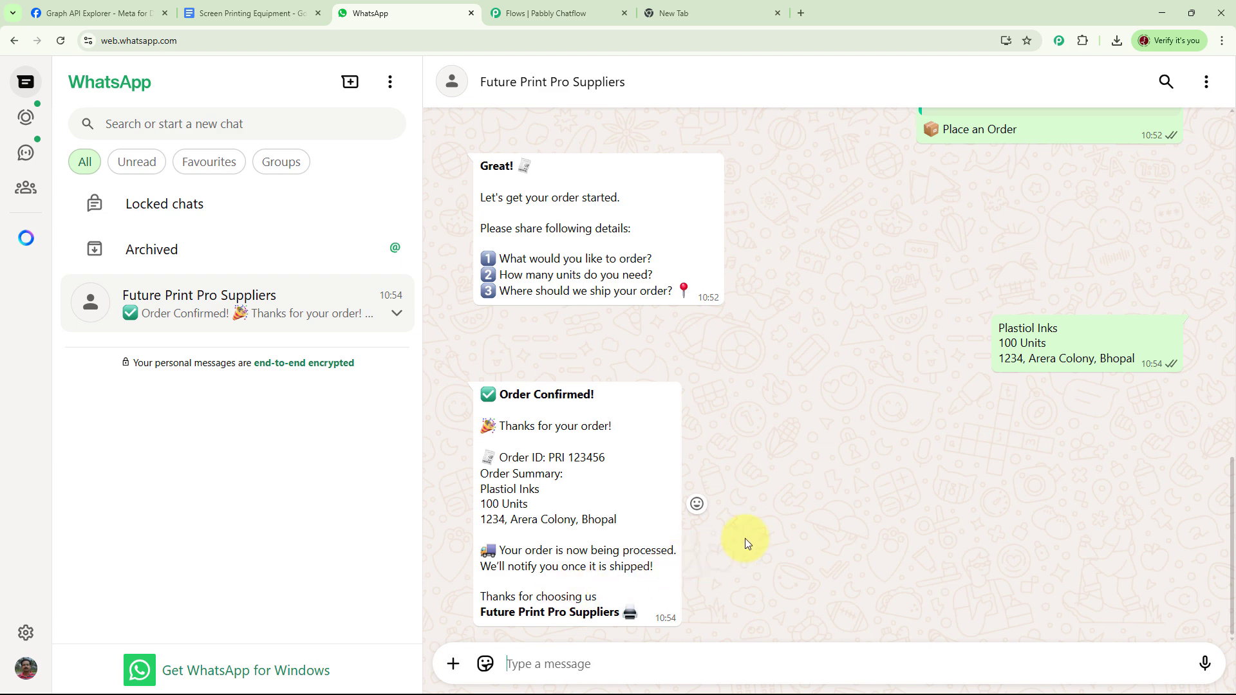
Choose Ask a Question in the chatbot's welcome message and expand the full reply of common questions.
{"action": "scroll", "coordinate": [767, 513], "scroll_direction": "up", "scroll_amount": 15}
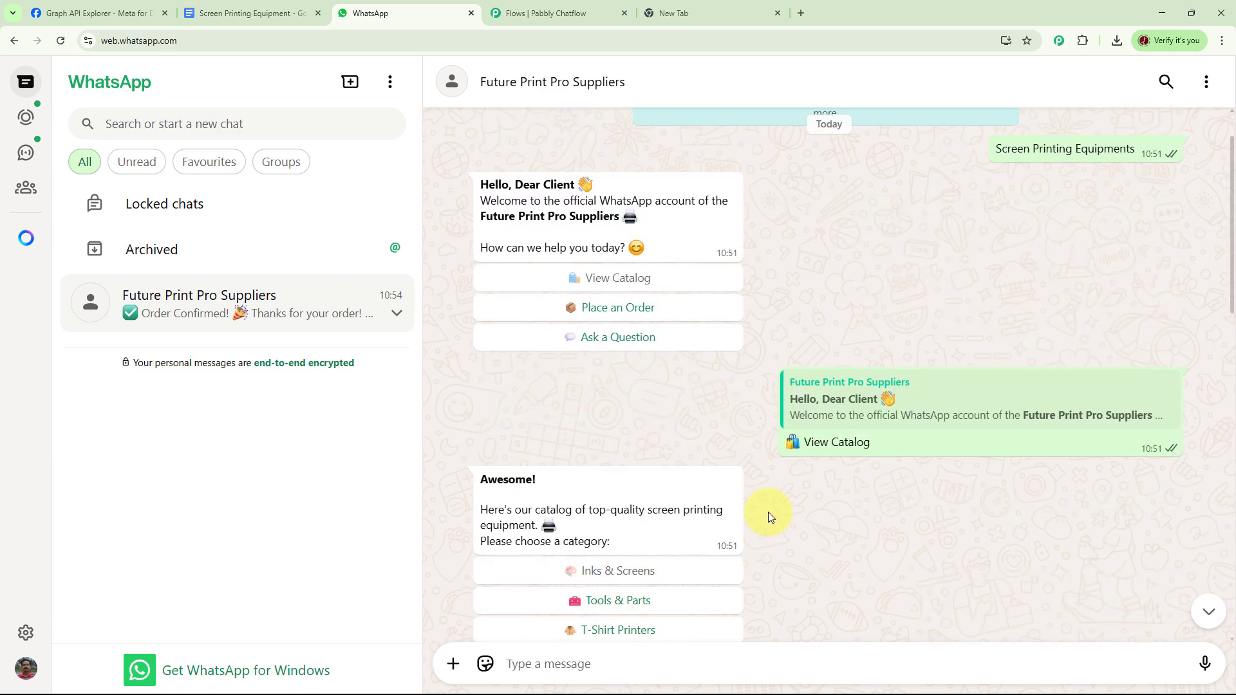
{"action": "left_click", "coordinate": [615, 407]}
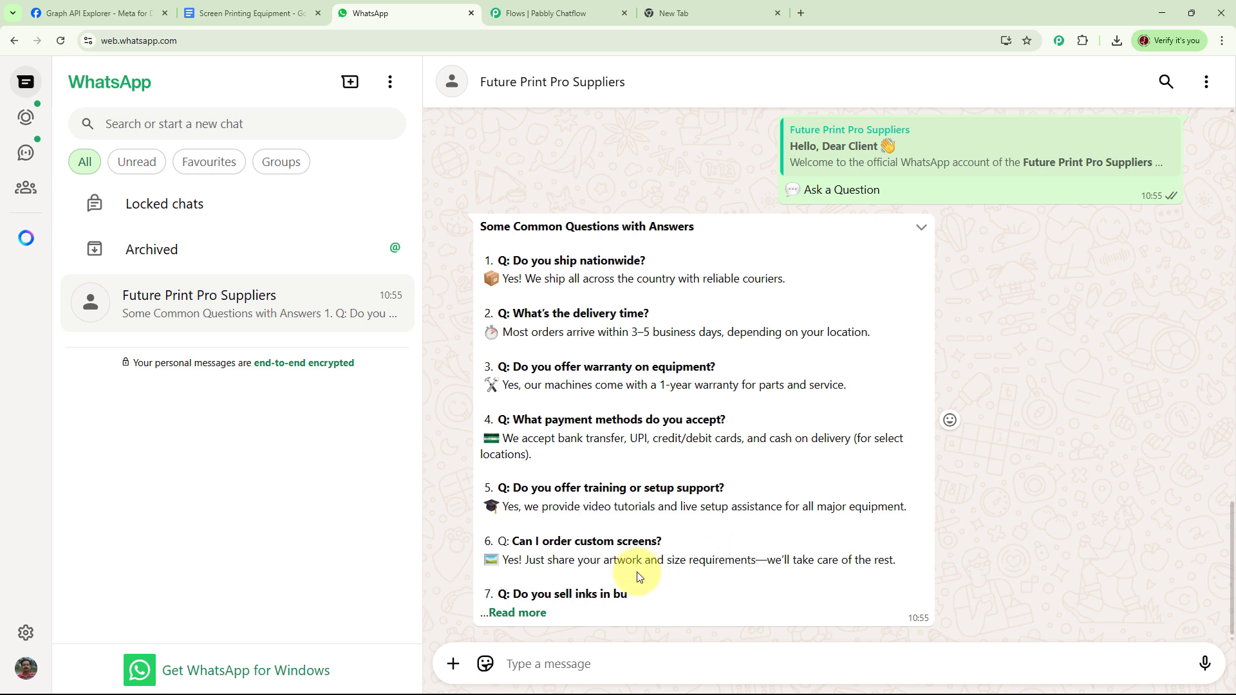
{"action": "left_click", "coordinate": [533, 616]}
{"action": "scroll", "coordinate": [703, 553], "scroll_direction": "down", "scroll_amount": 1}
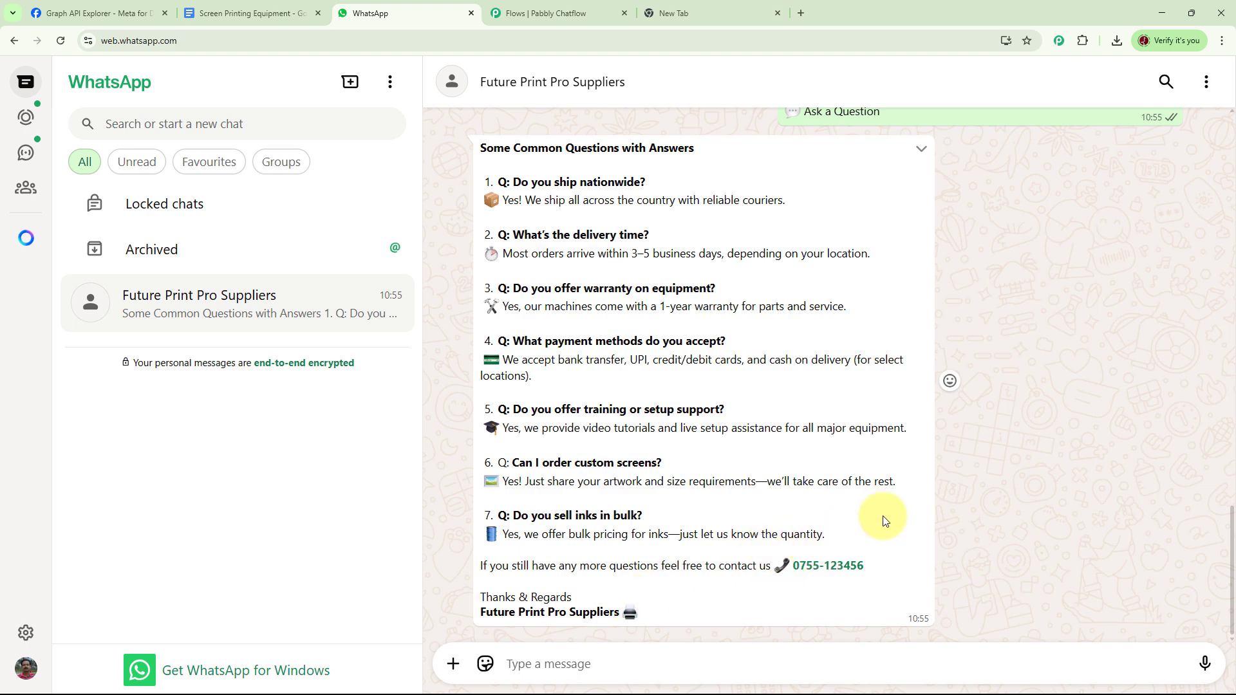
{"action": "scroll", "coordinate": [883, 518], "scroll_direction": "up", "scroll_amount": 20}
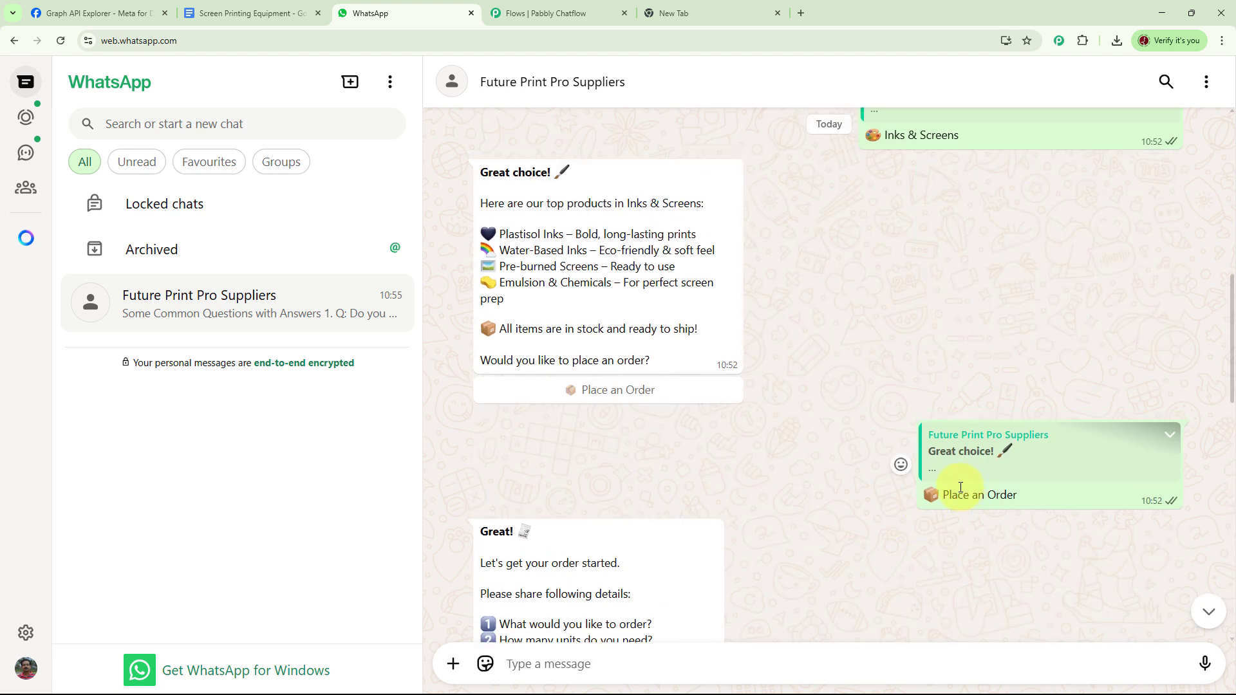
{"action": "scroll", "coordinate": [959, 488], "scroll_direction": "up", "scroll_amount": 6}
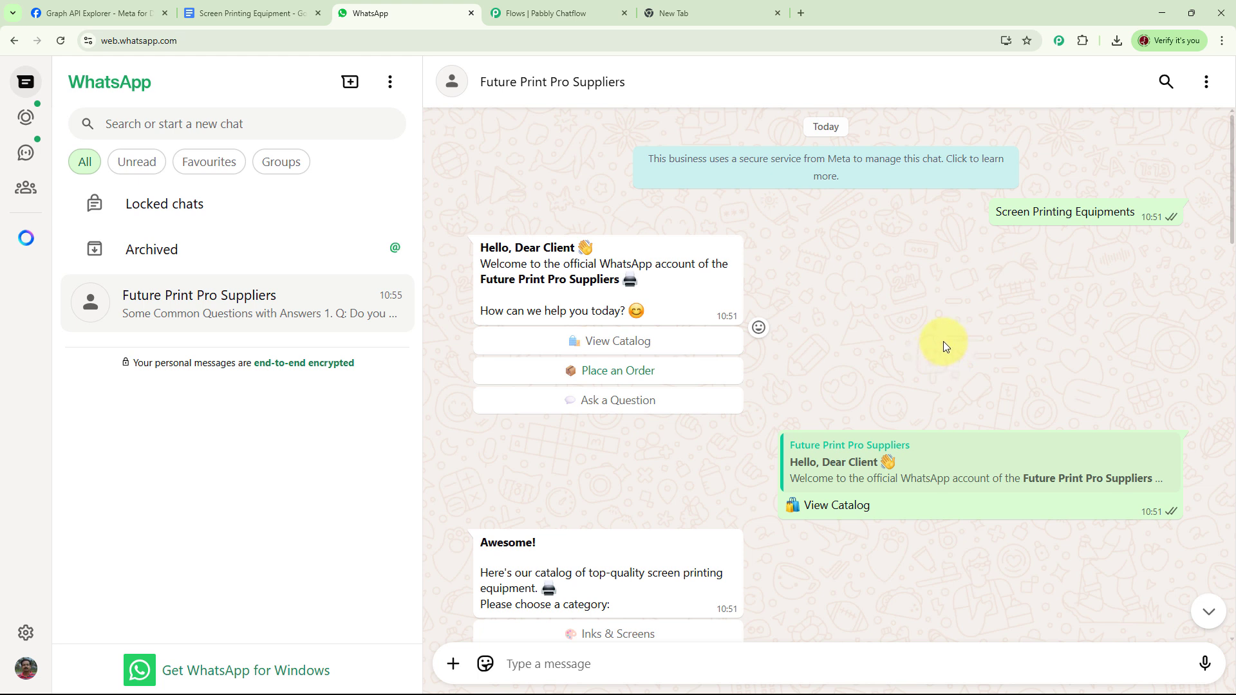
Go to pabbly.com/chatflow in the empty browser tab.
{"action": "left_click", "coordinate": [692, 14]}
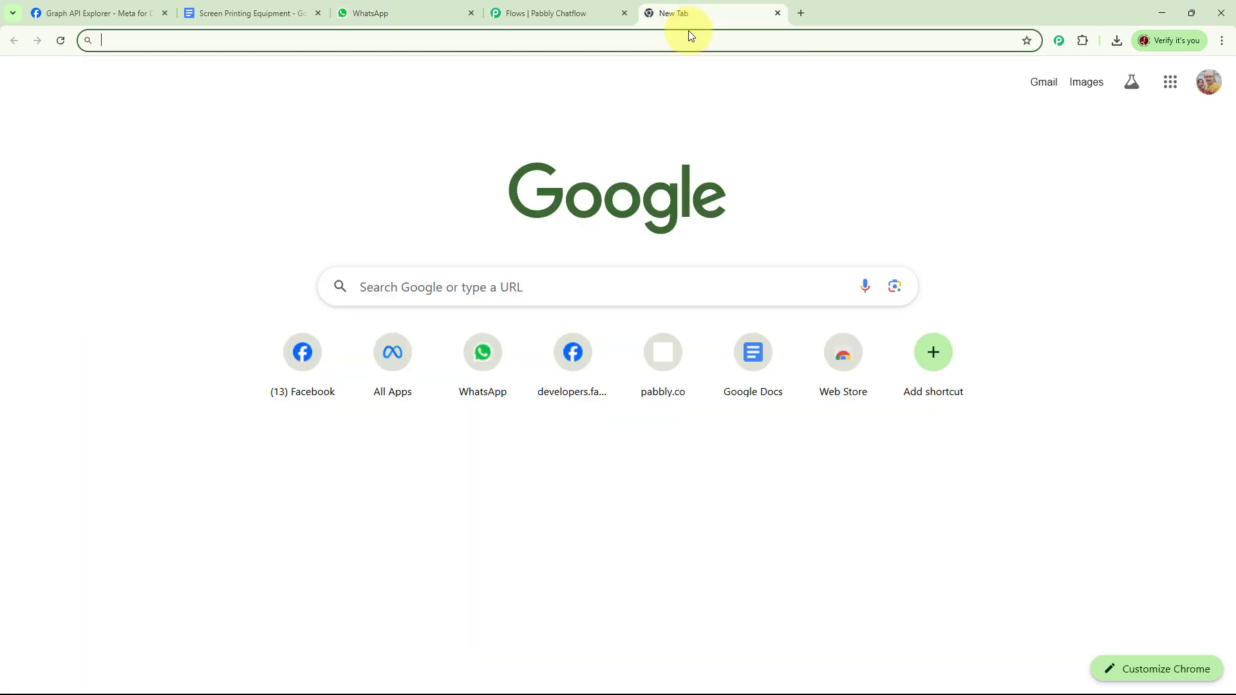
{"action": "left_click", "coordinate": [237, 39]}
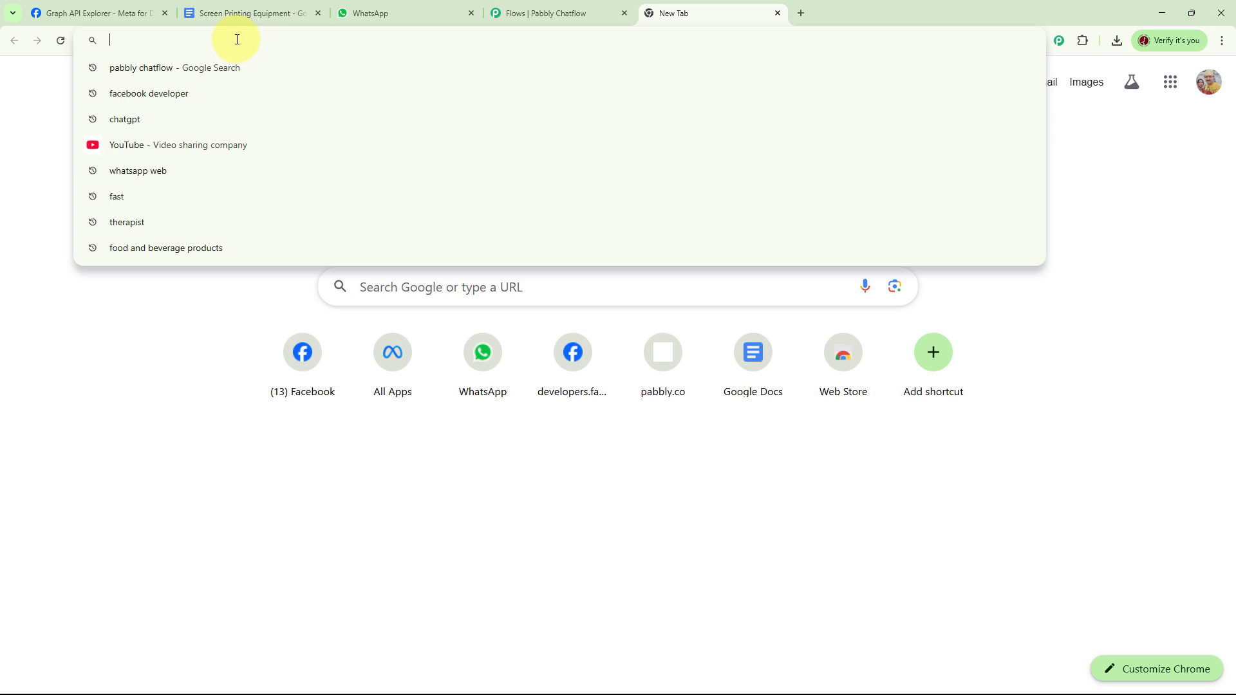
{"action": "type", "text": "pabbly"}
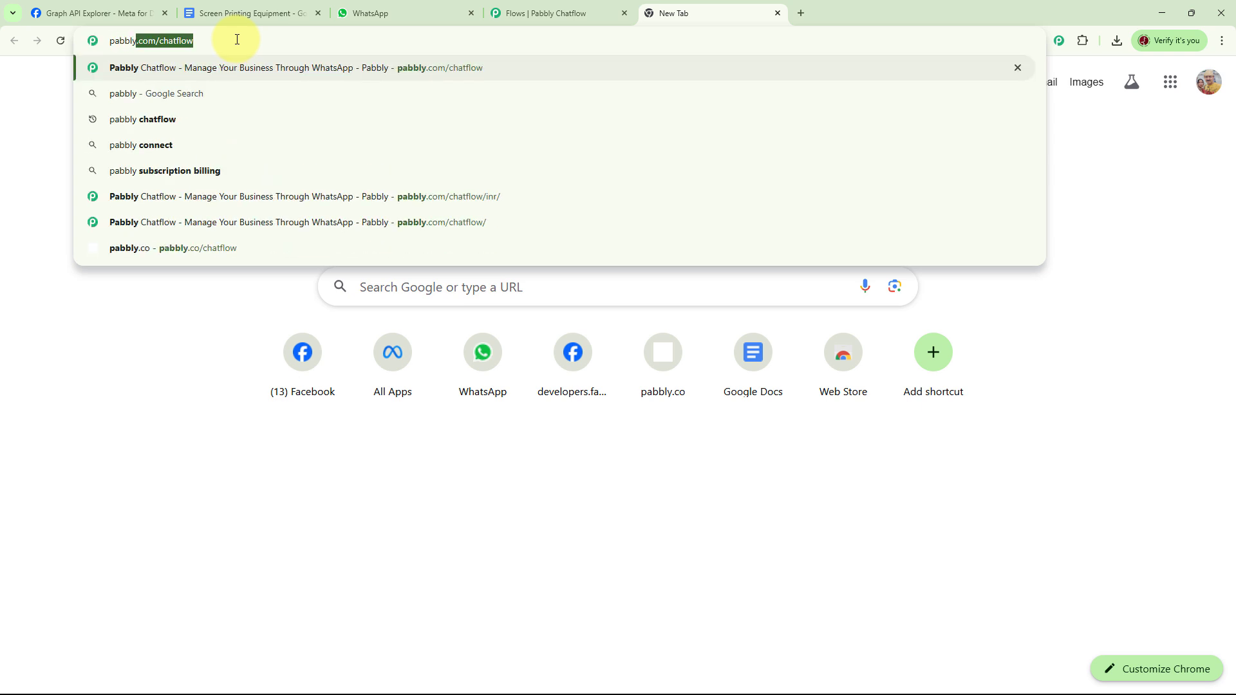
{"action": "type", "text": ".com/"}
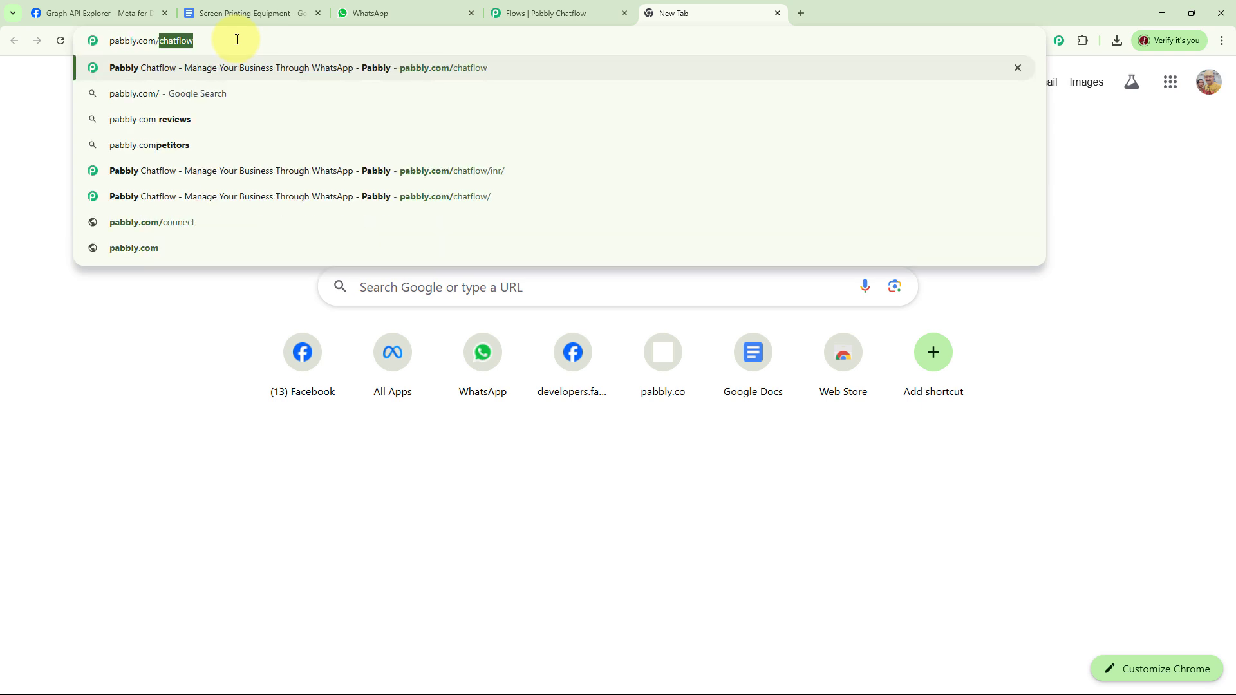
{"action": "type", "text": "chatflow"}
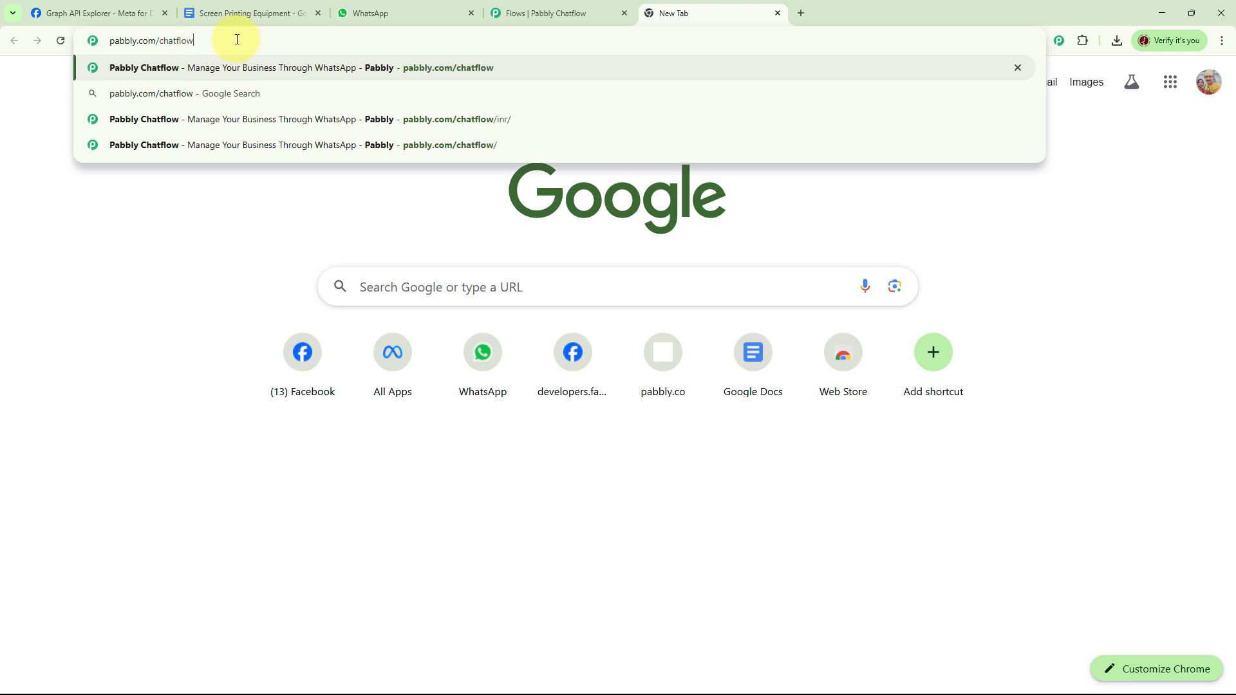
{"action": "key", "text": "Return"}
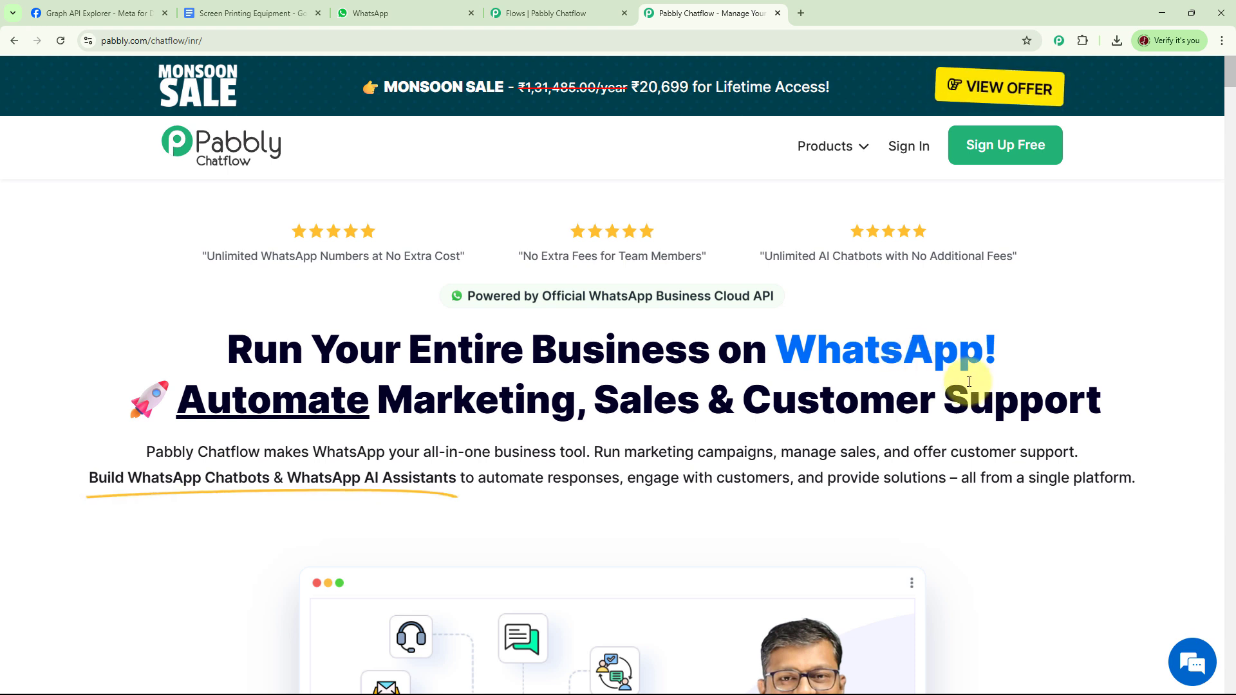
Look over the features on the Chatflow product page, and access Pabbly Chatflow from the All Pabbly Apps page.
{"action": "scroll", "coordinate": [1032, 370], "scroll_direction": "down", "scroll_amount": 4}
{"action": "scroll", "coordinate": [1032, 372], "scroll_direction": "down", "scroll_amount": 10}
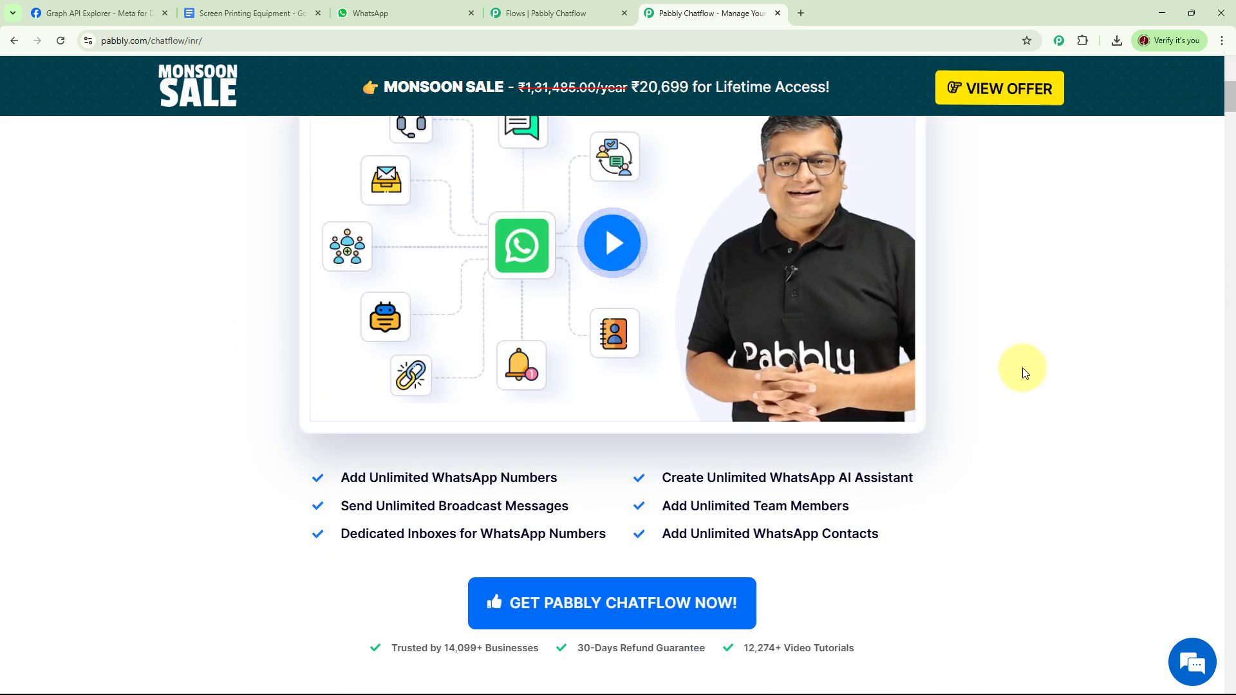
{"action": "scroll", "coordinate": [1017, 386], "scroll_direction": "down", "scroll_amount": 1}
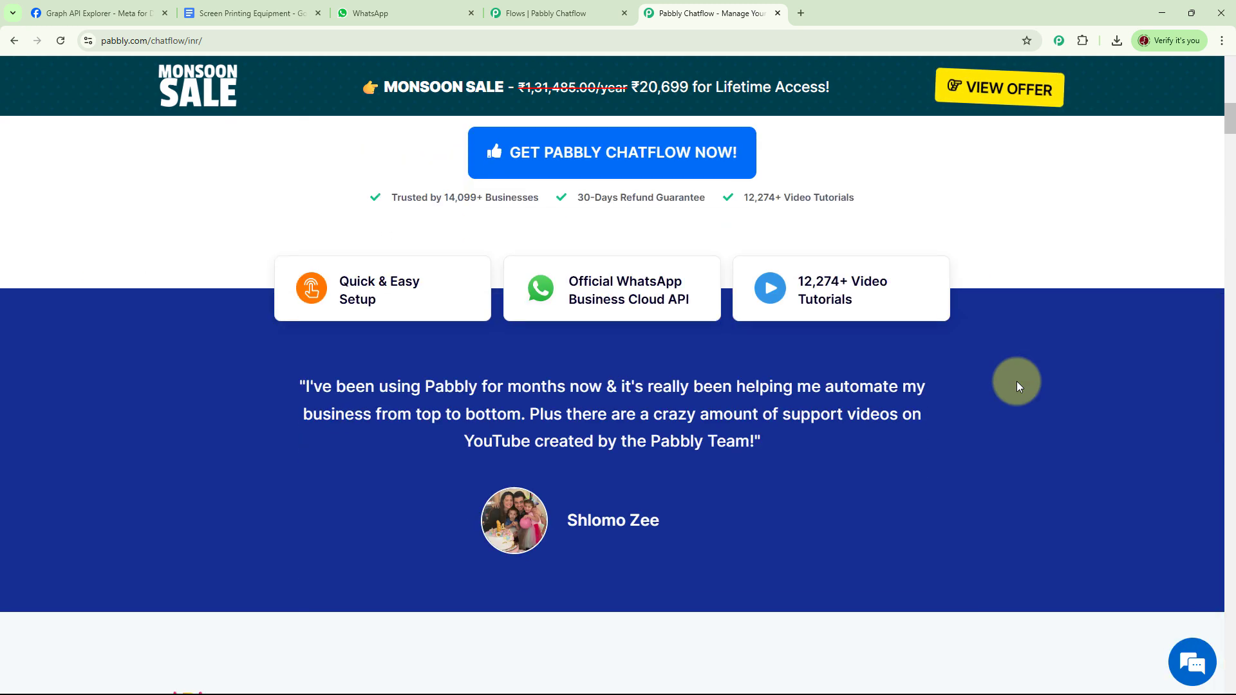
{"action": "scroll", "coordinate": [1020, 381], "scroll_direction": "down", "scroll_amount": 3}
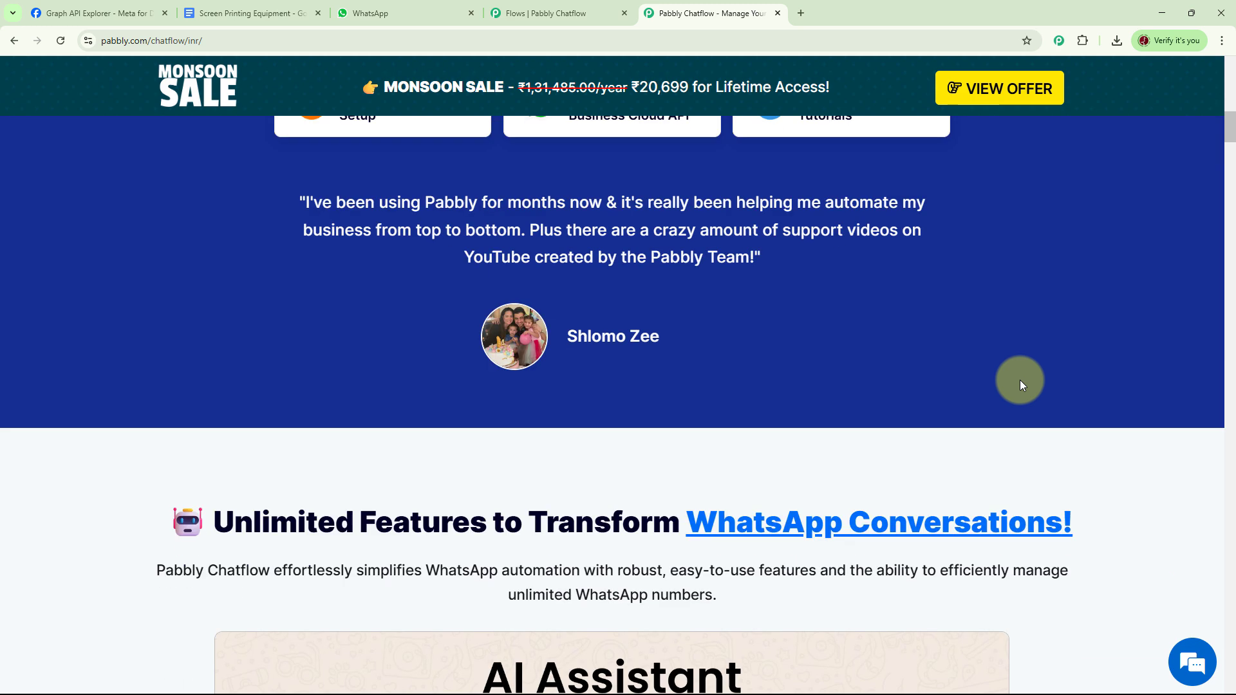
{"action": "scroll", "coordinate": [1020, 379], "scroll_direction": "down", "scroll_amount": 7}
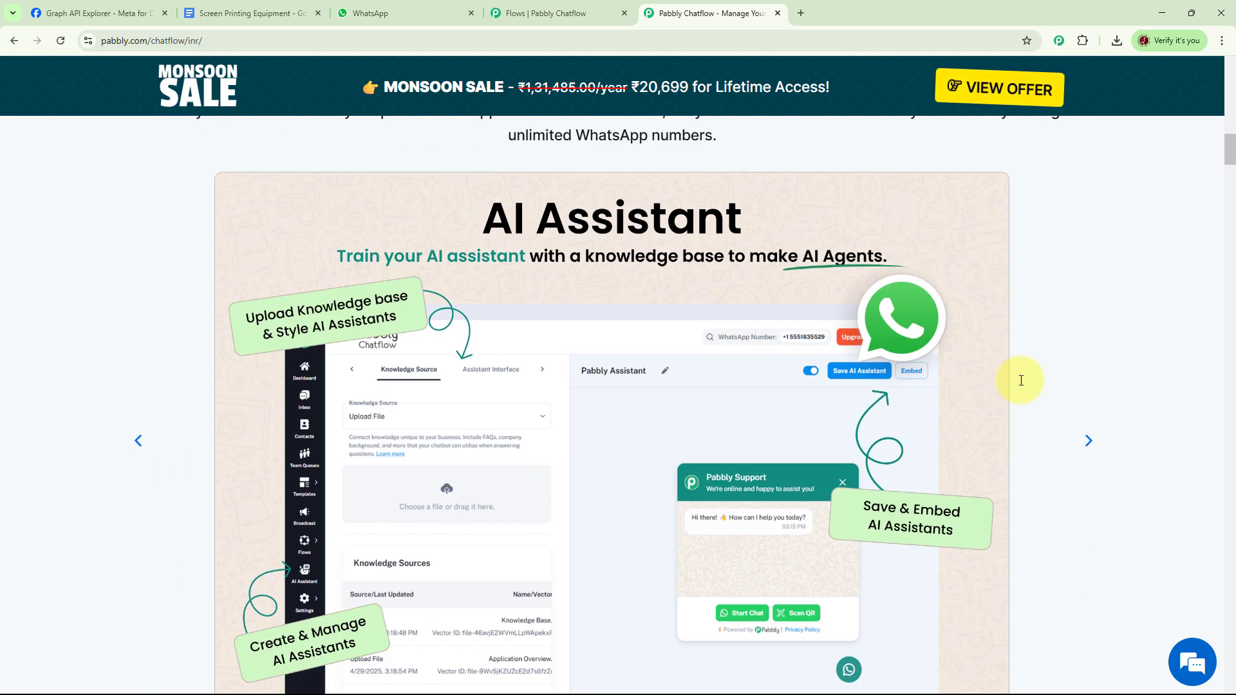
{"action": "scroll", "coordinate": [1021, 381], "scroll_direction": "up", "scroll_amount": 6}
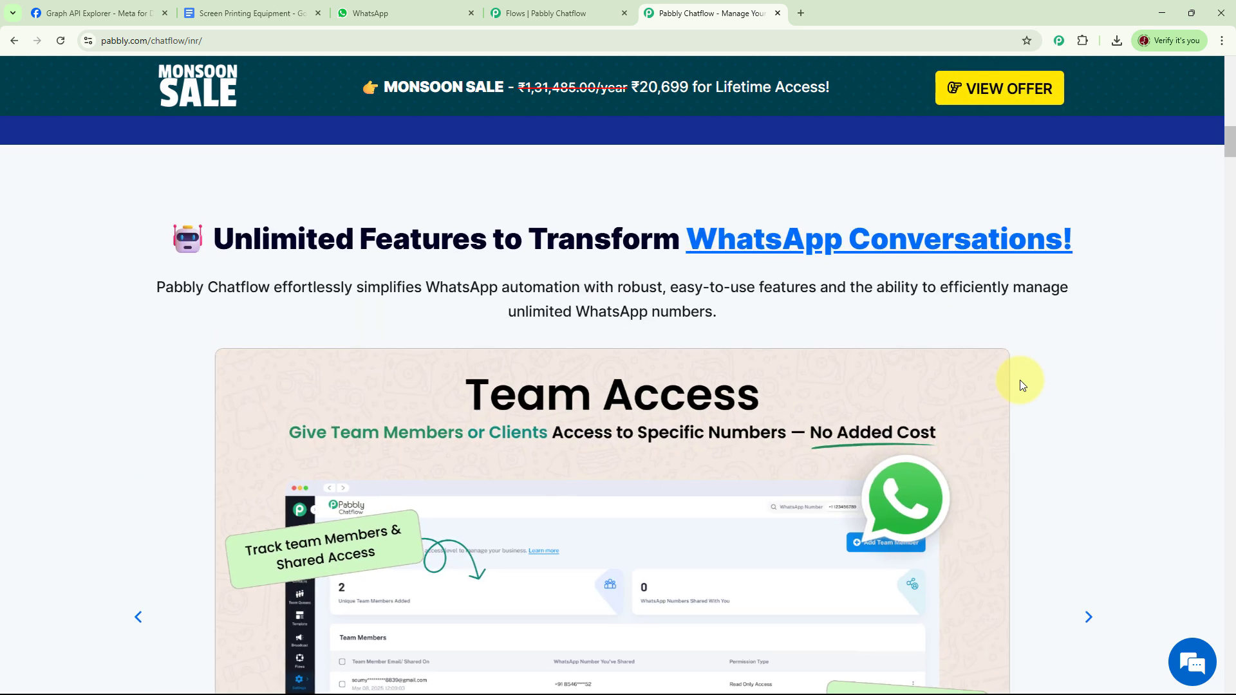
{"action": "scroll", "coordinate": [1019, 380], "scroll_direction": "up", "scroll_amount": 15}
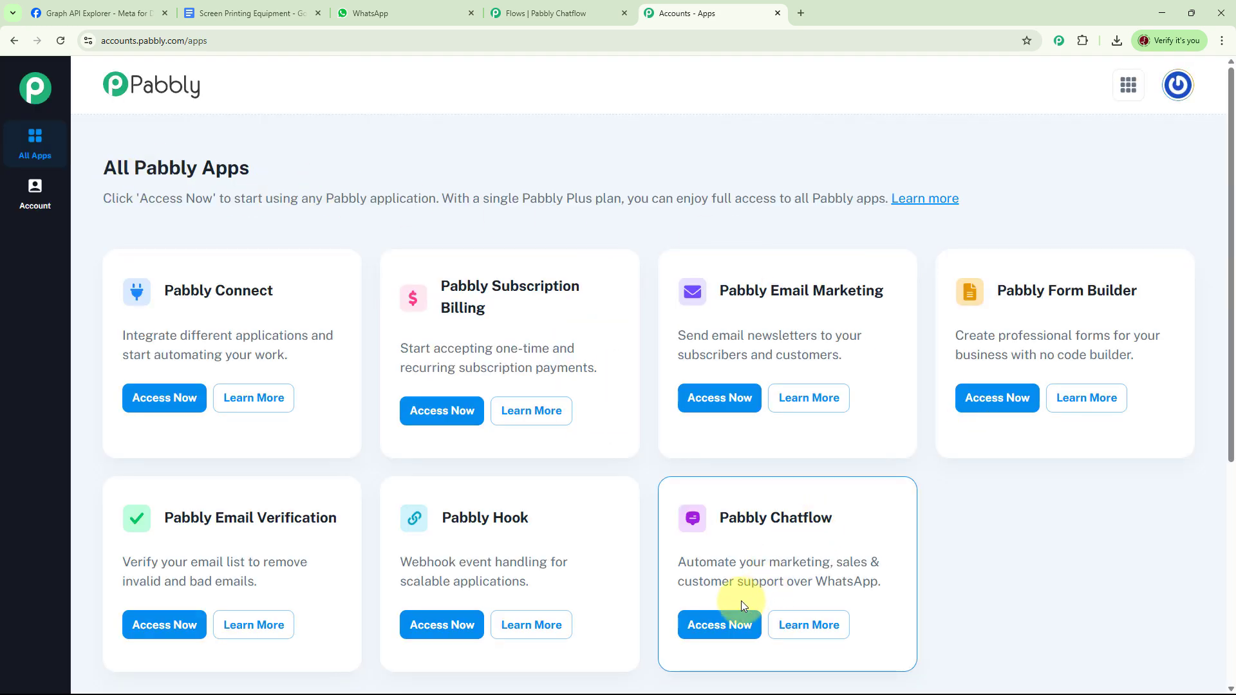
{"action": "left_click", "coordinate": [716, 624]}
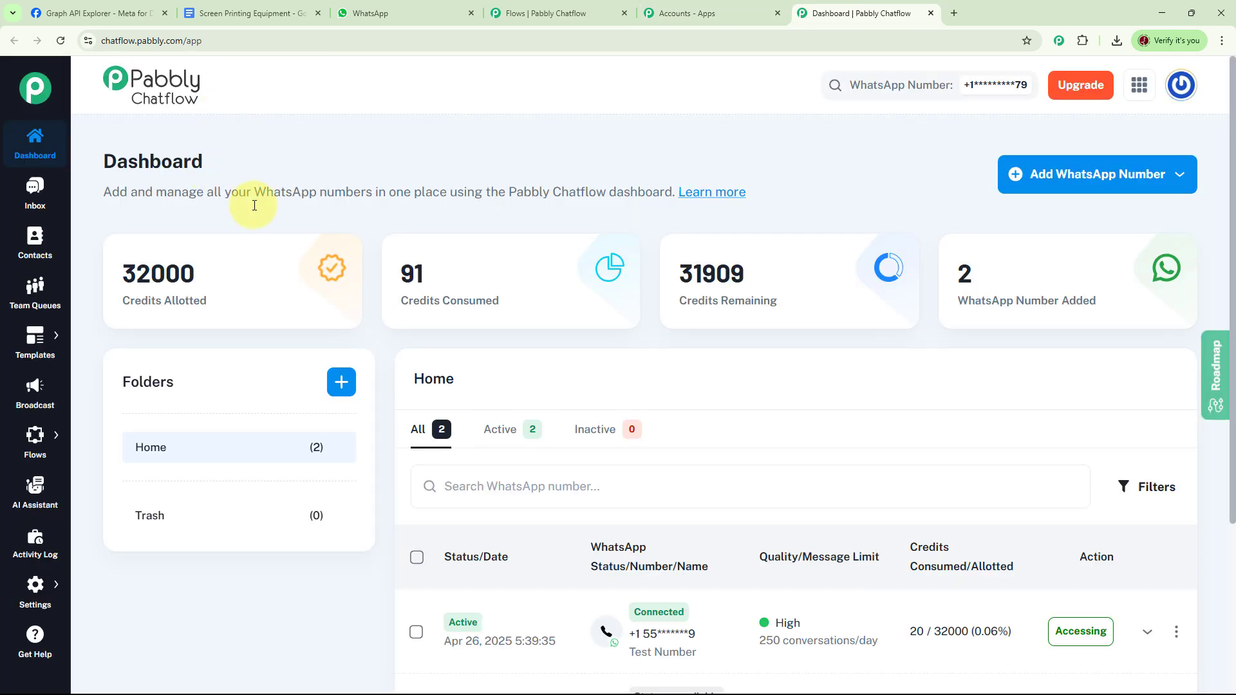
View the connection options for adding a WhatsApp number and the form for creating a folder.
{"action": "left_click", "coordinate": [1121, 192]}
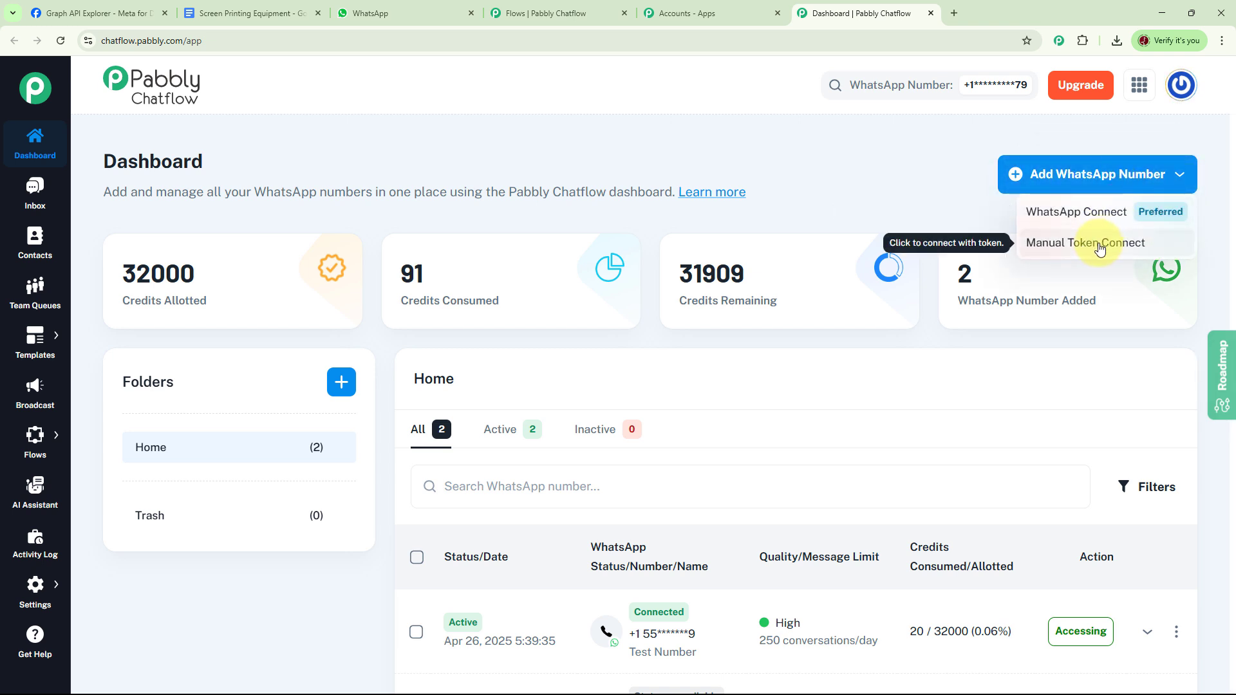
{"action": "left_click", "coordinate": [953, 202]}
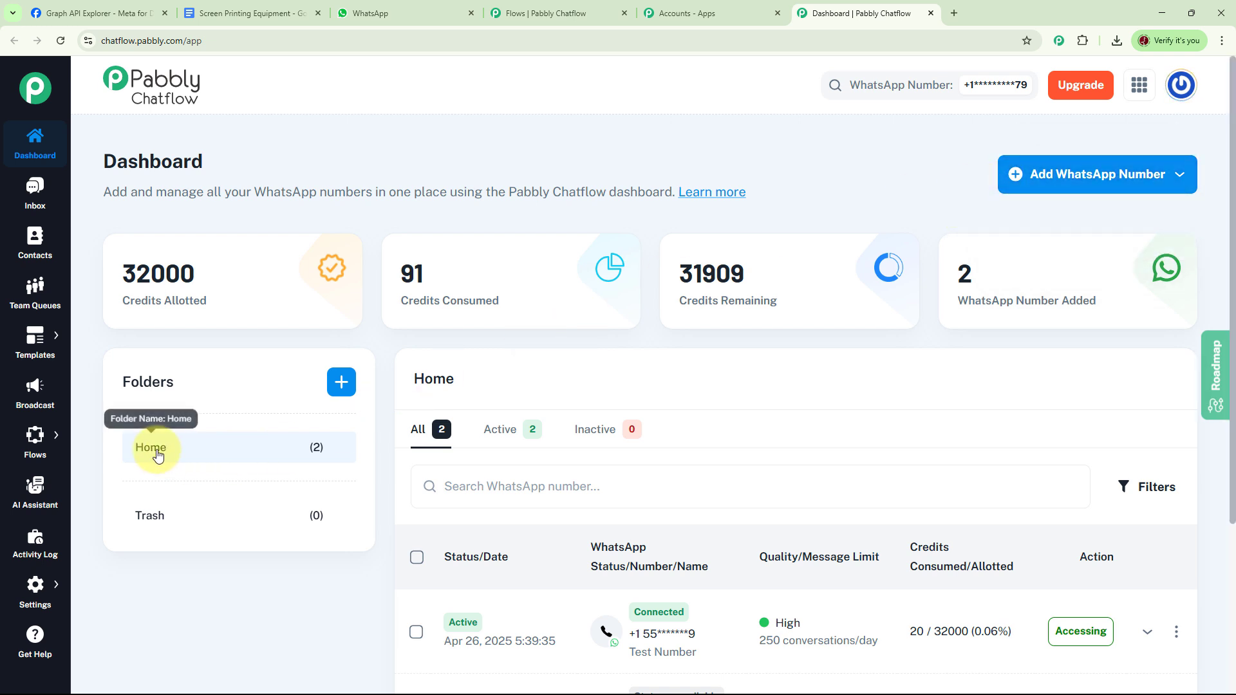
{"action": "left_click", "coordinate": [341, 382]}
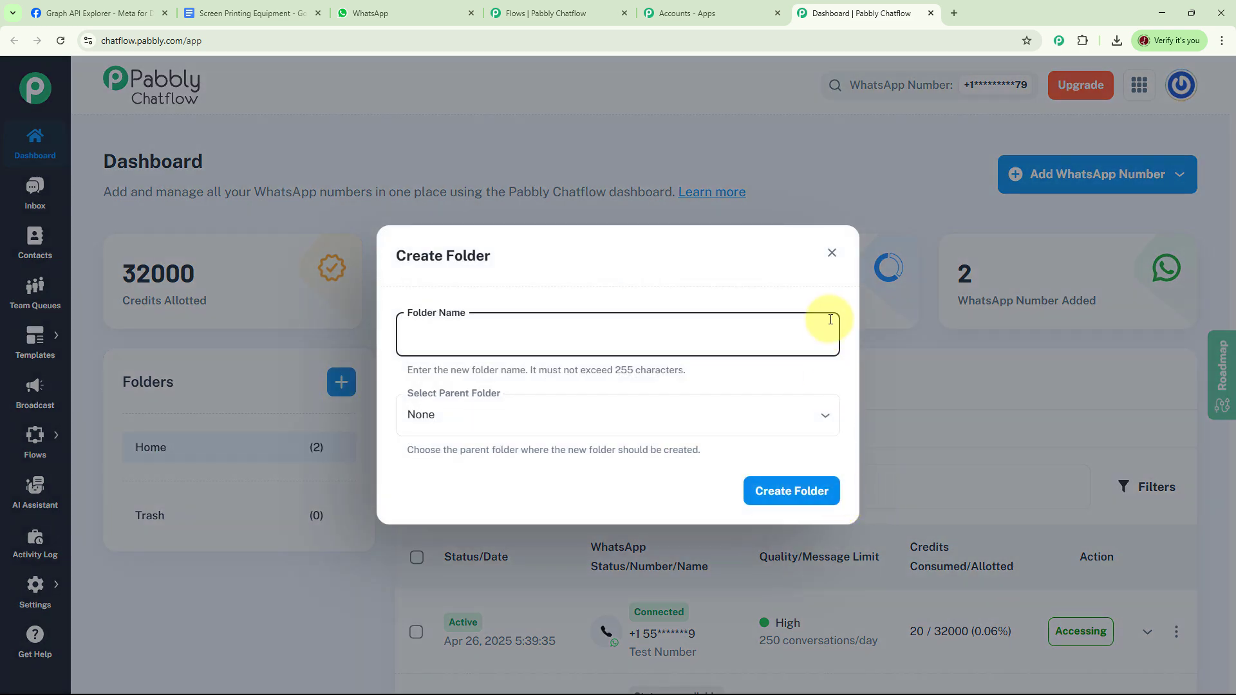
{"action": "left_click", "coordinate": [831, 253]}
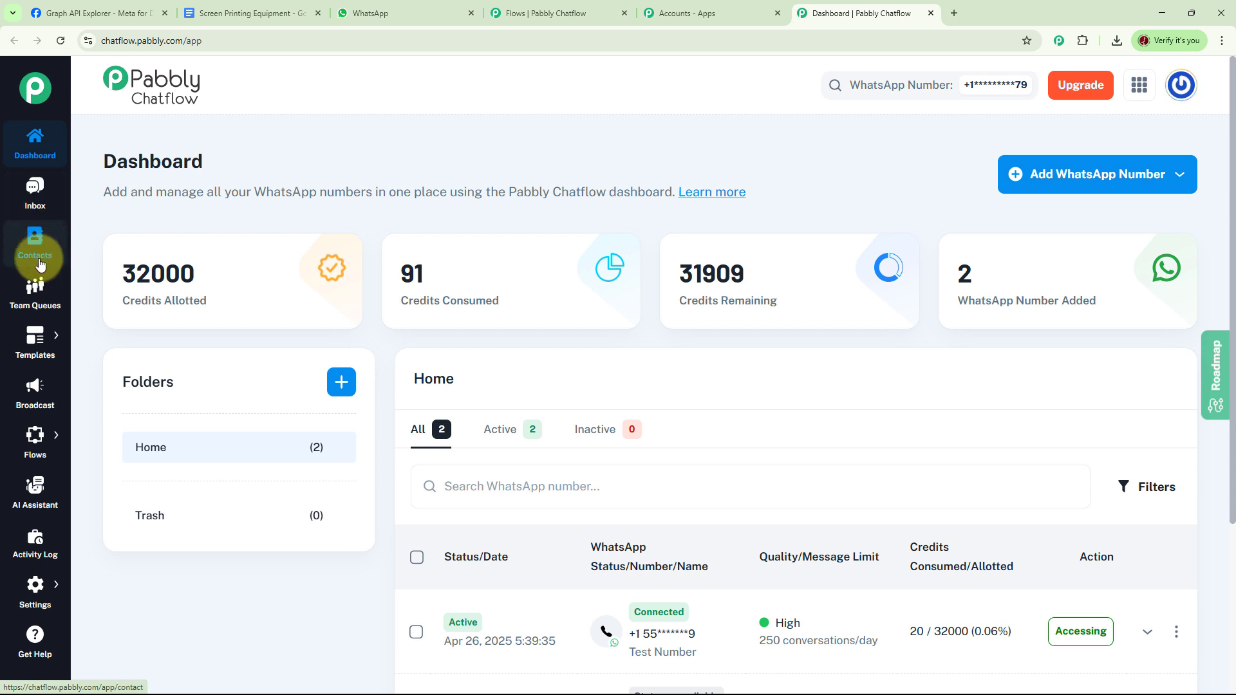
Look over the Chatflow sections and open the Flow Builder's list of flows.
{"action": "mouse_move", "coordinate": [39, 348]}
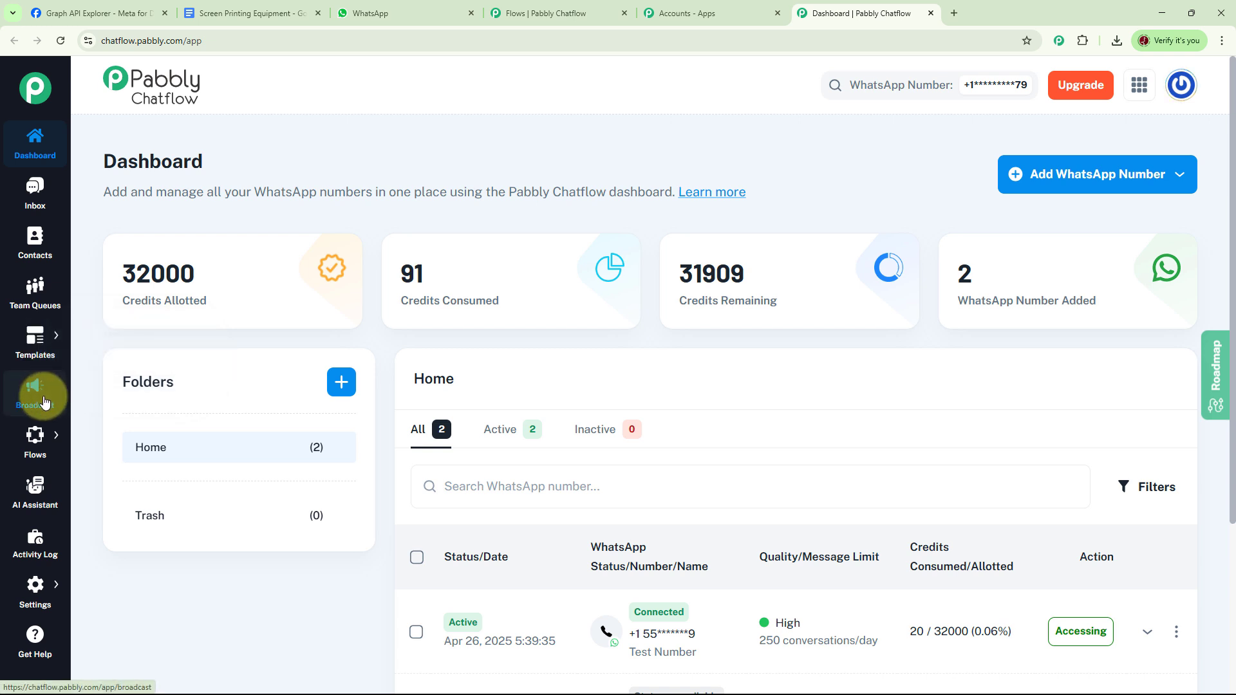
{"action": "mouse_move", "coordinate": [52, 458]}
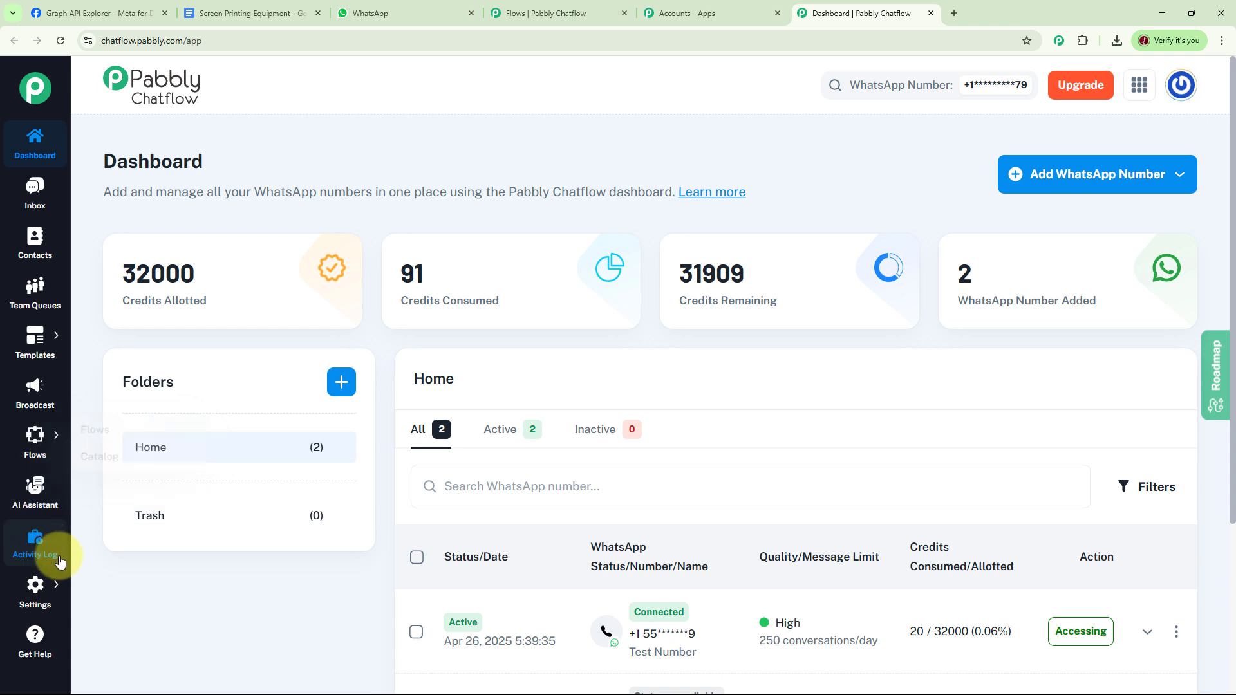
{"action": "mouse_move", "coordinate": [47, 589]}
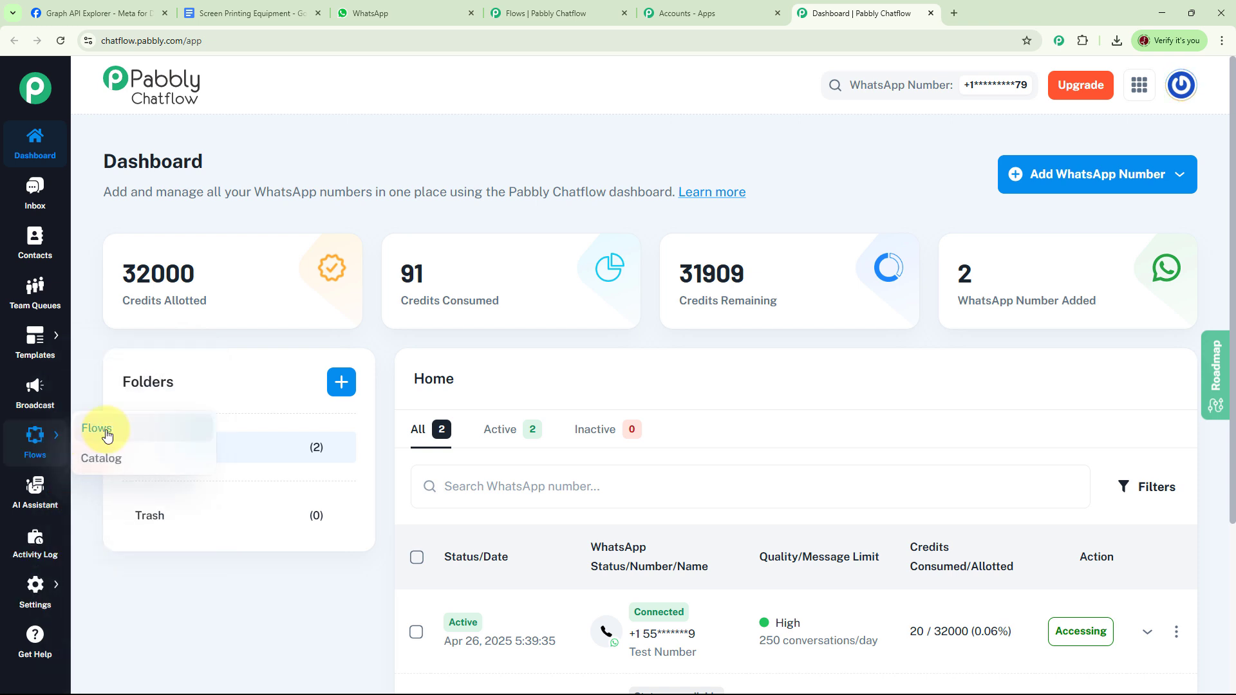
{"action": "left_click", "coordinate": [105, 430]}
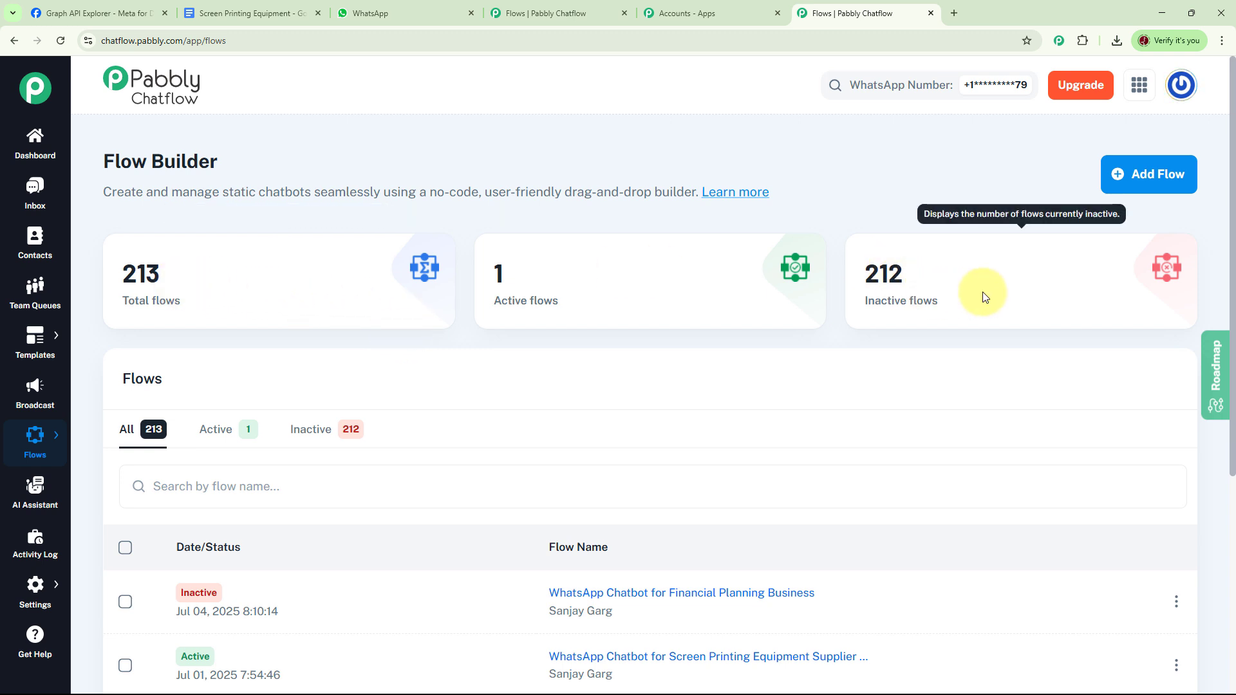
Deactivate the existing Screen Printing Equipment Supplier Business flow, save it, and return to the list of all flows.
{"action": "scroll", "coordinate": [729, 330], "scroll_direction": "down", "scroll_amount": 4}
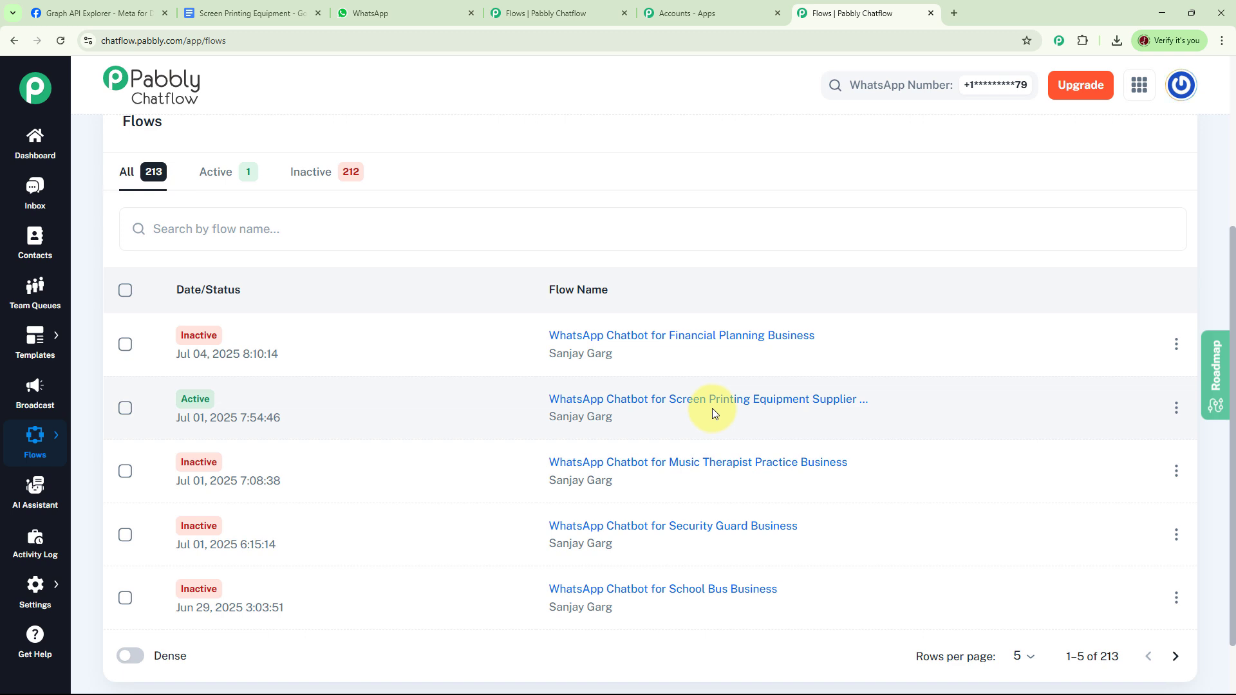
{"action": "left_click", "coordinate": [675, 402]}
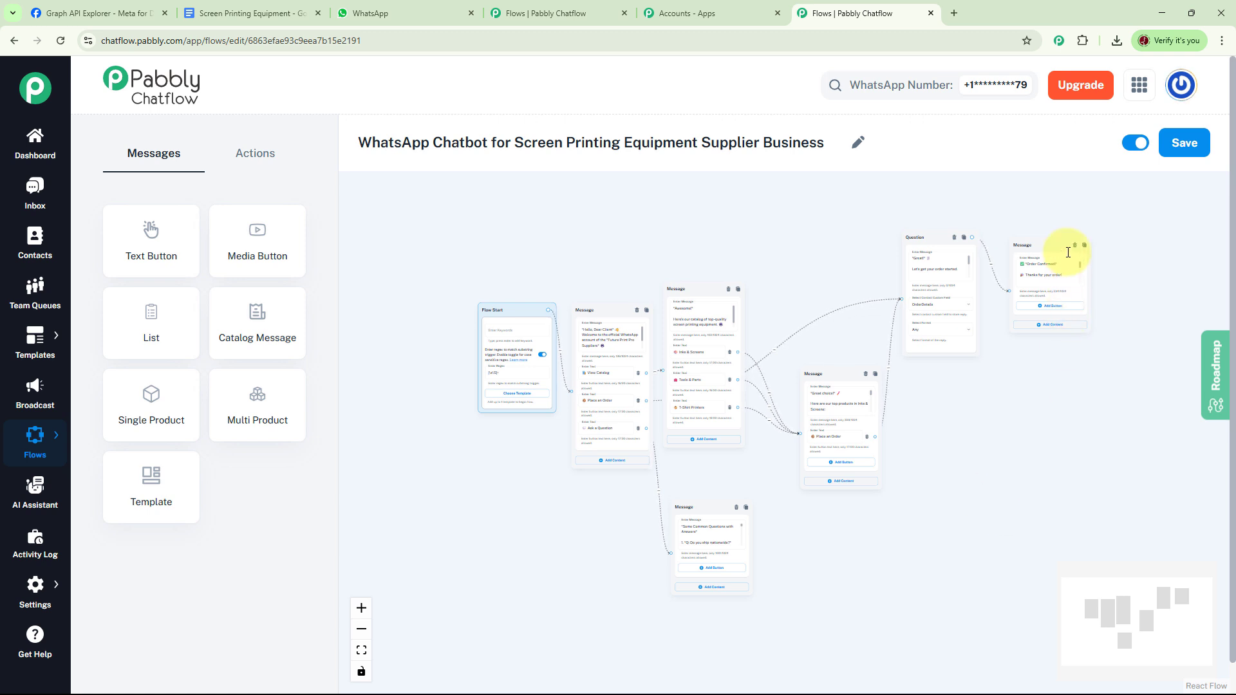
{"action": "left_click", "coordinate": [1135, 143]}
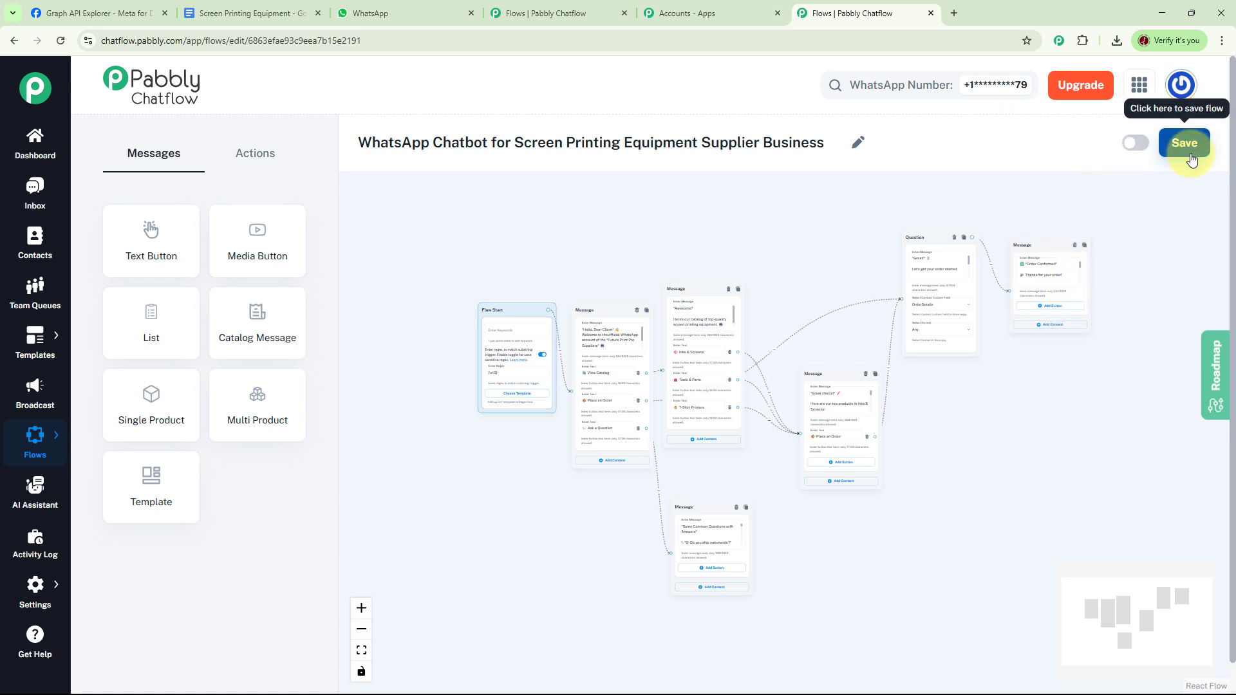
{"action": "left_click", "coordinate": [1184, 143]}
{"action": "left_click", "coordinate": [127, 432]}
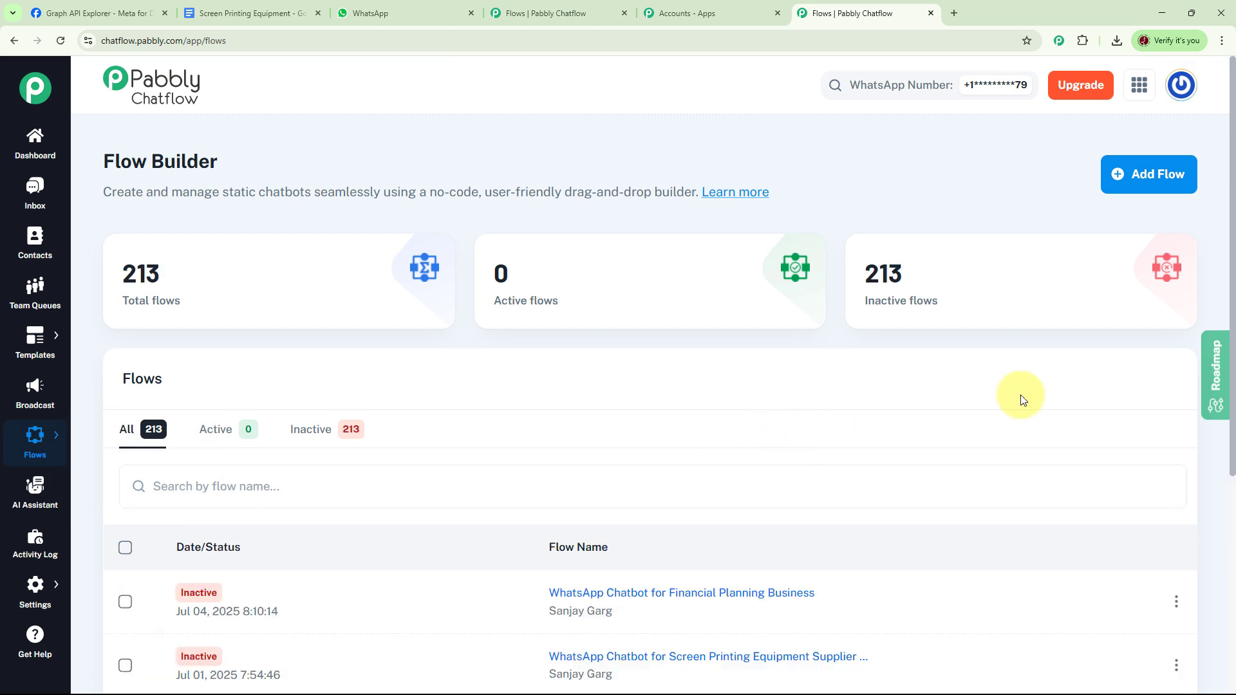
Create a new flow named "WhatsApp Chatbot for Screen Printing Equipment Supplier" and position its Flow Start block near the canvas's upper-left corner.
{"action": "left_click", "coordinate": [1155, 181]}
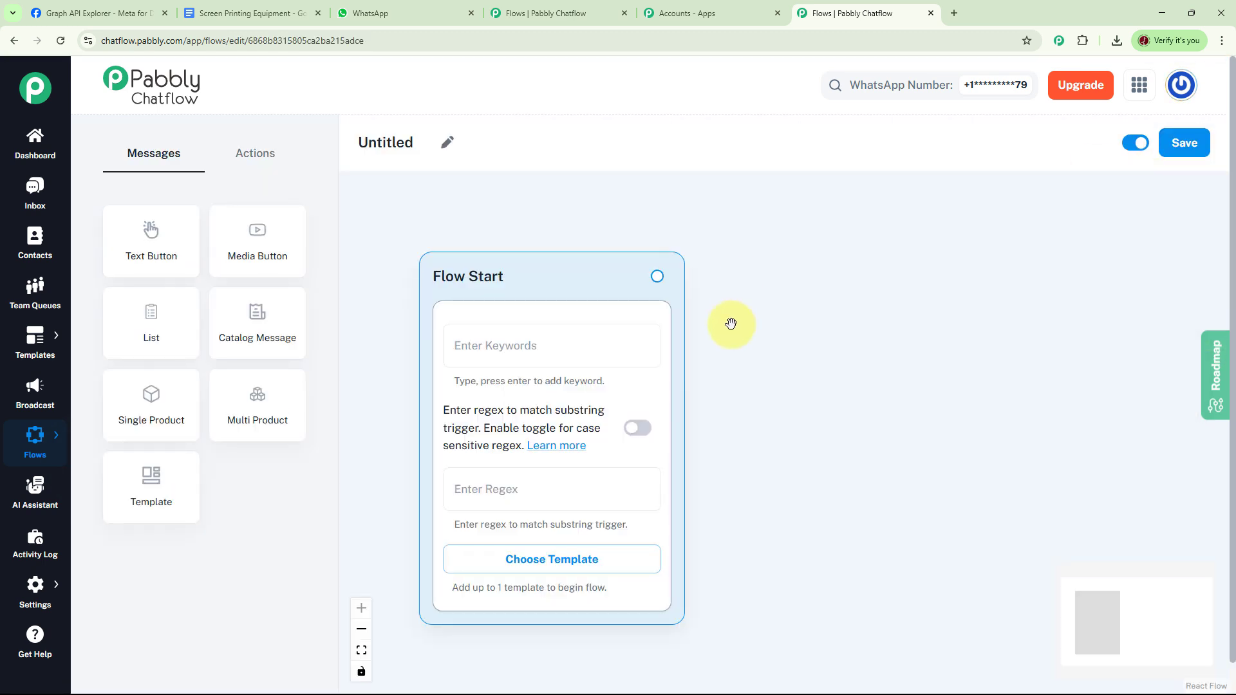
{"action": "left_click", "coordinate": [444, 143]}
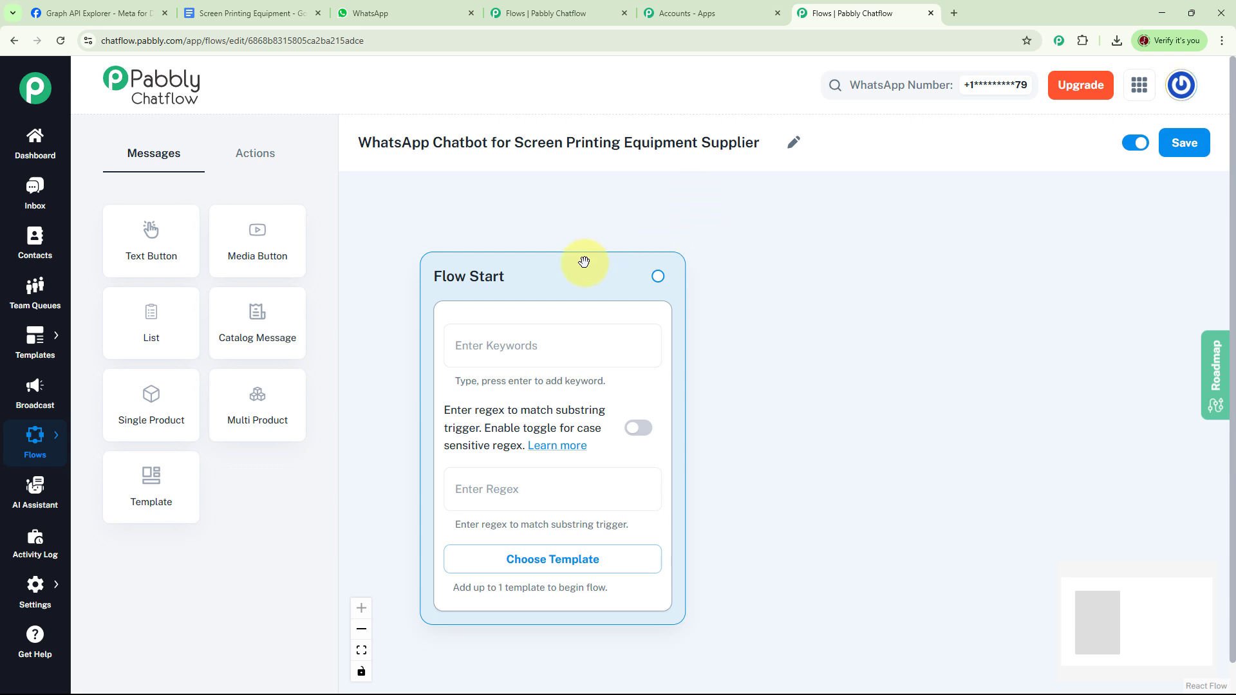
{"action": "left_click_drag", "start_coordinate": [559, 279], "coordinate": [512, 218]}
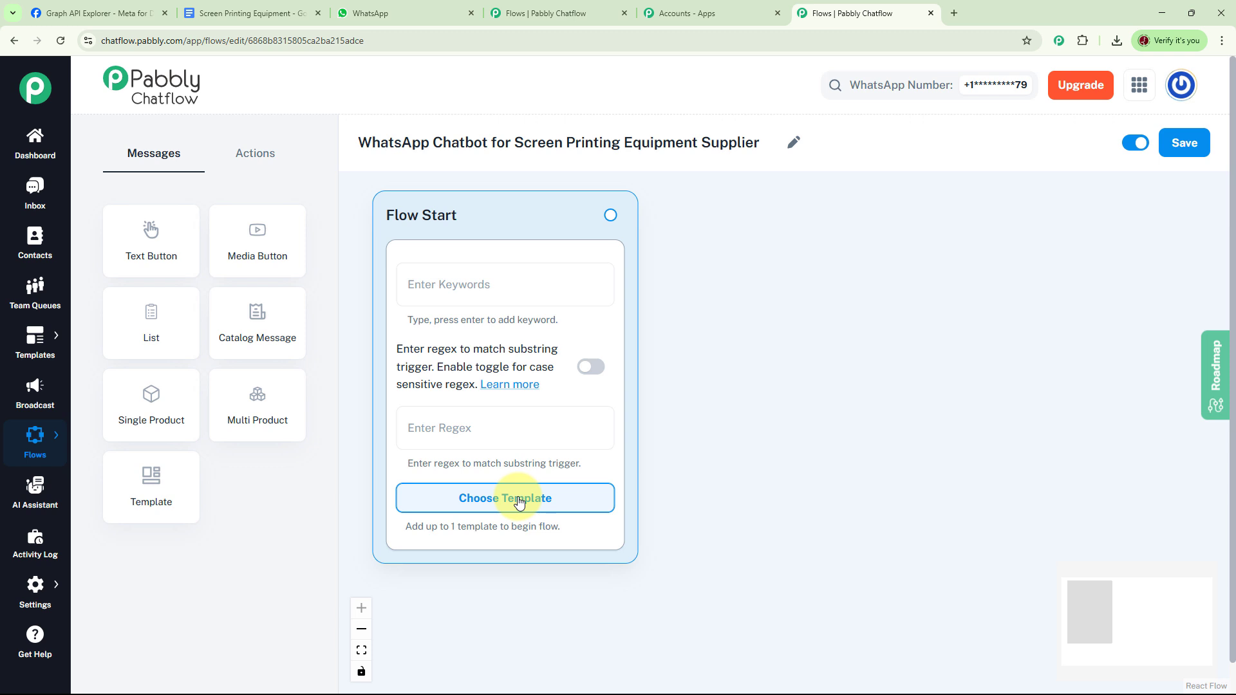
Set the Flow Start trigger regex to [\s\S]+ with case-sensitive matching enabled.
{"action": "left_click", "coordinate": [477, 425]}
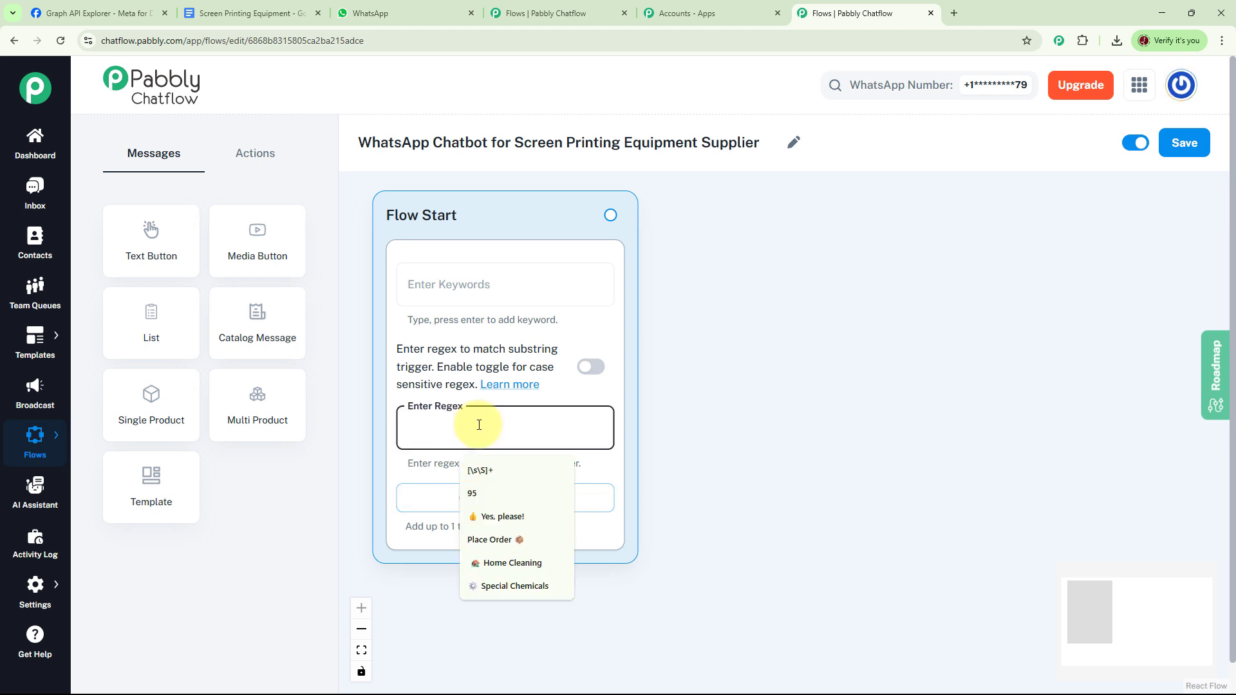
{"action": "key", "text": "Down"}
{"action": "key", "text": "Return"}
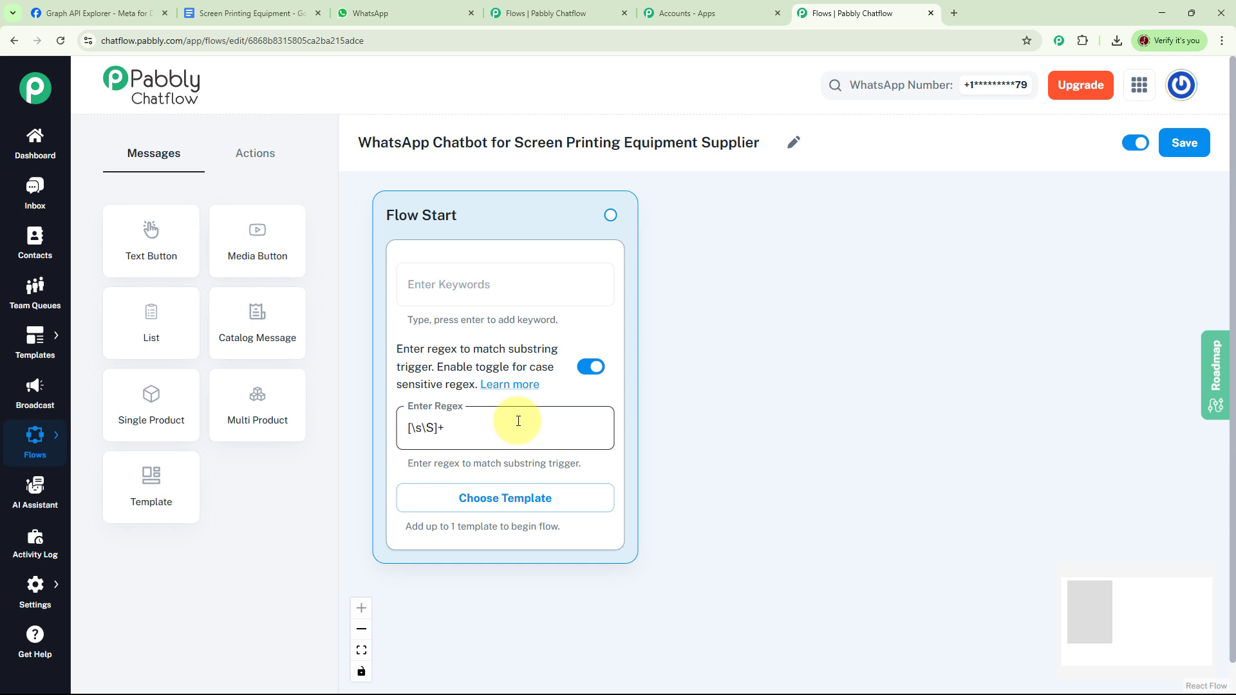
{"action": "left_click", "coordinate": [474, 225]}
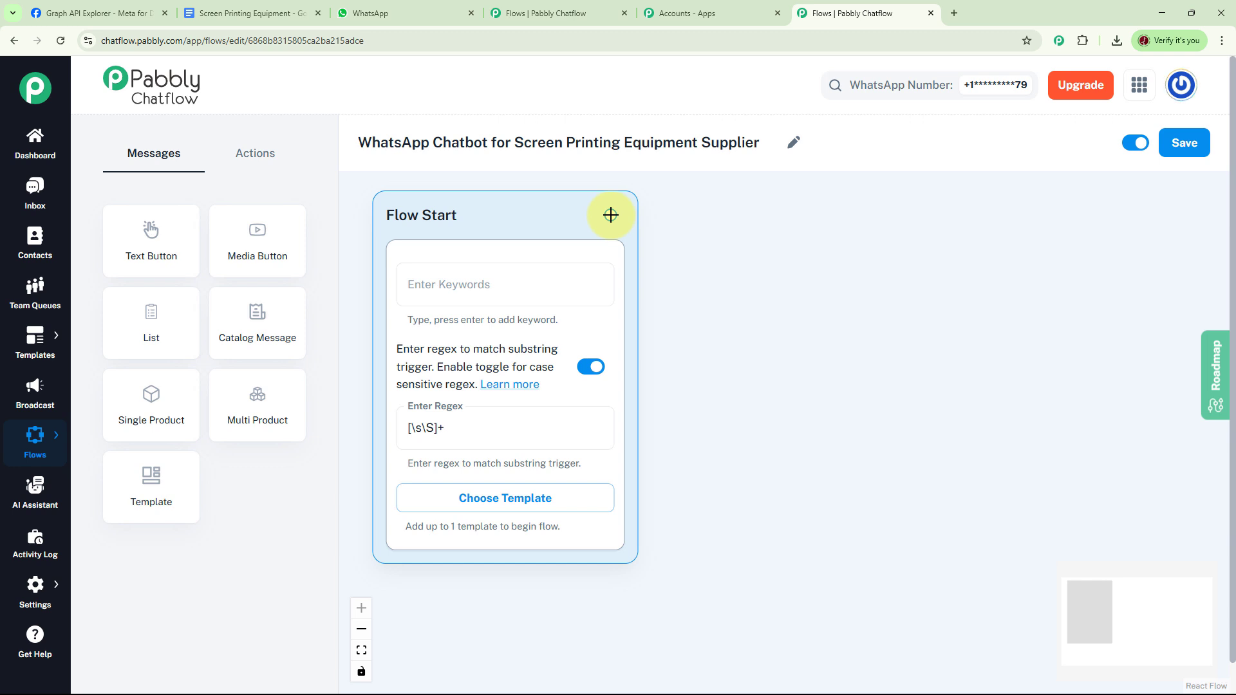
Connect a Text + Button message to Flow Start, containing the "Hello, Dear Client" welcome text for Future Print Pro Suppliers.
{"action": "left_click_drag", "start_coordinate": [610, 215], "coordinate": [786, 204]}
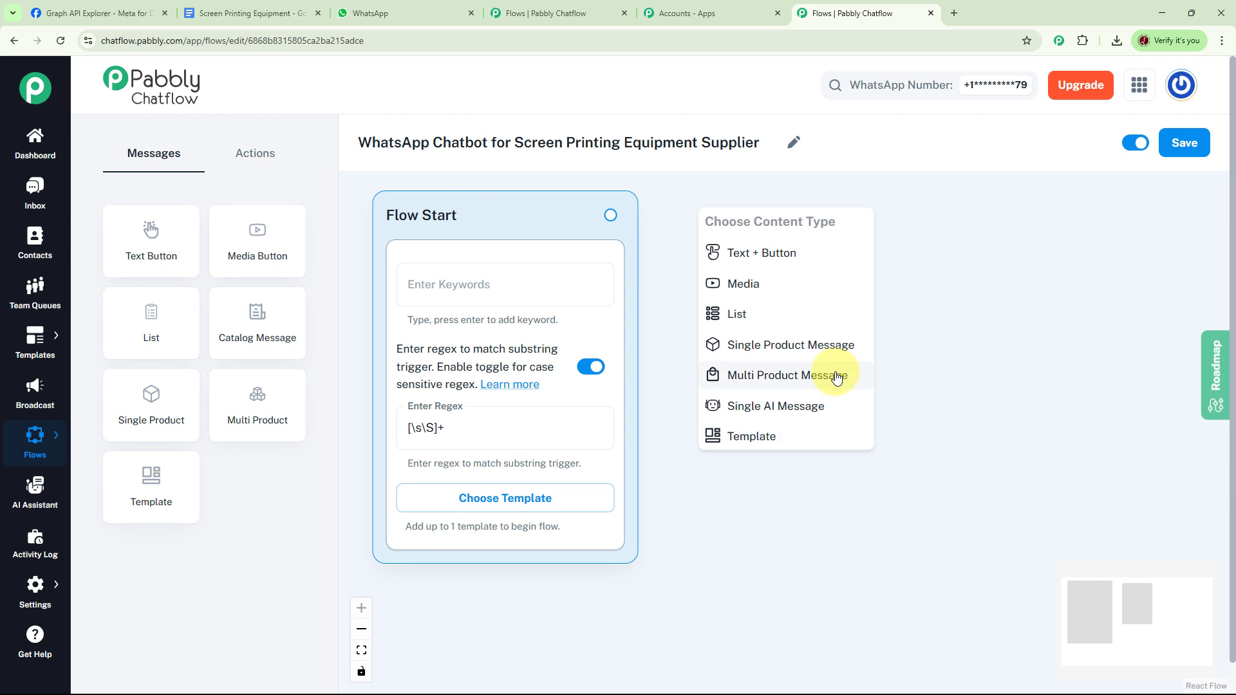
{"action": "left_click", "coordinate": [785, 254]}
{"action": "left_click", "coordinate": [784, 295]}
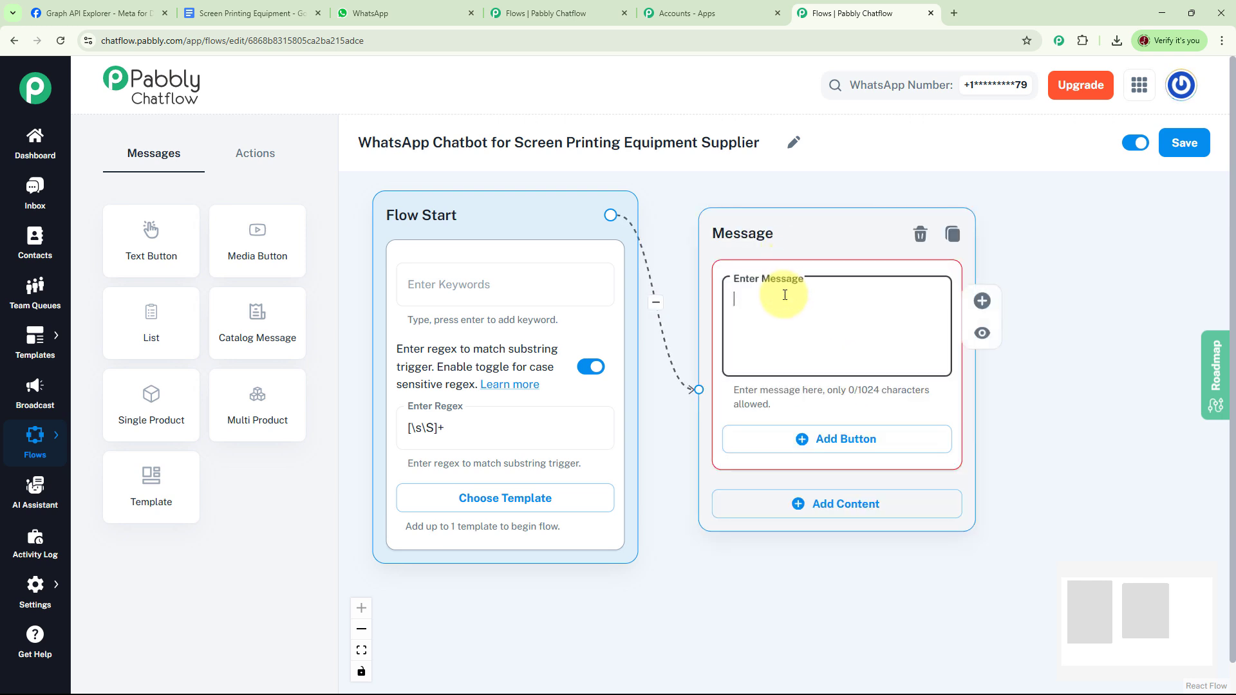
{"action": "key", "text": "ctrl+v"}
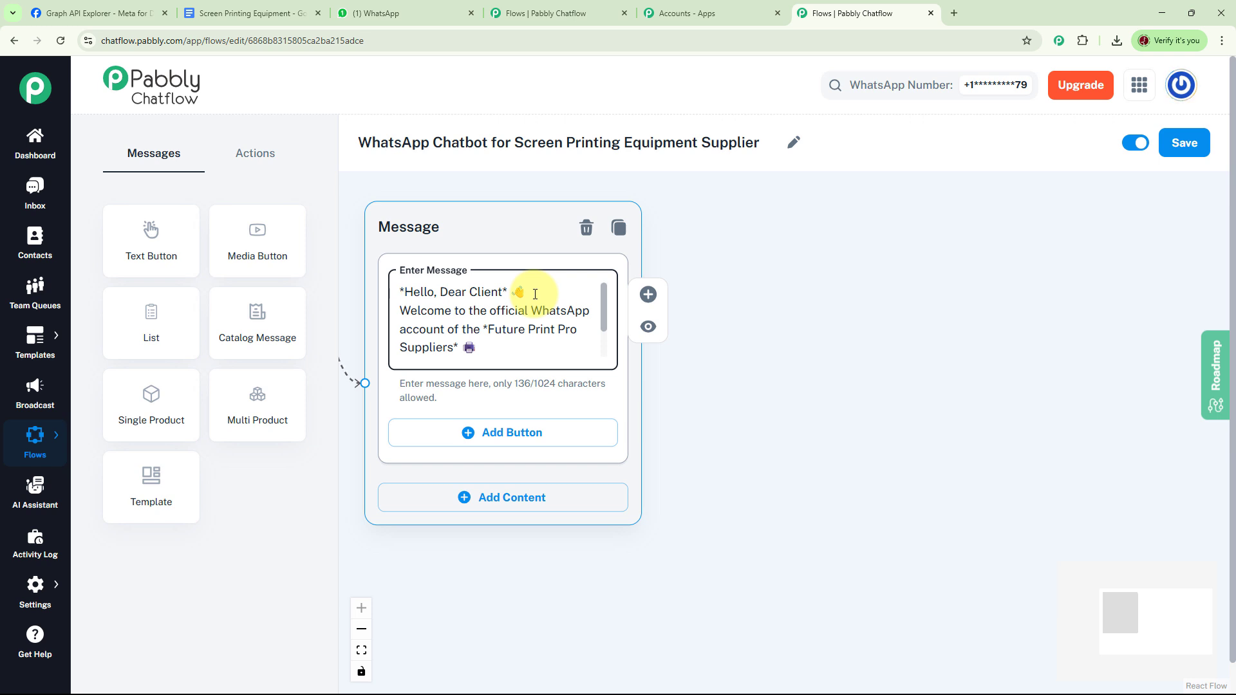
{"action": "left_click_drag", "start_coordinate": [605, 303], "coordinate": [605, 331]}
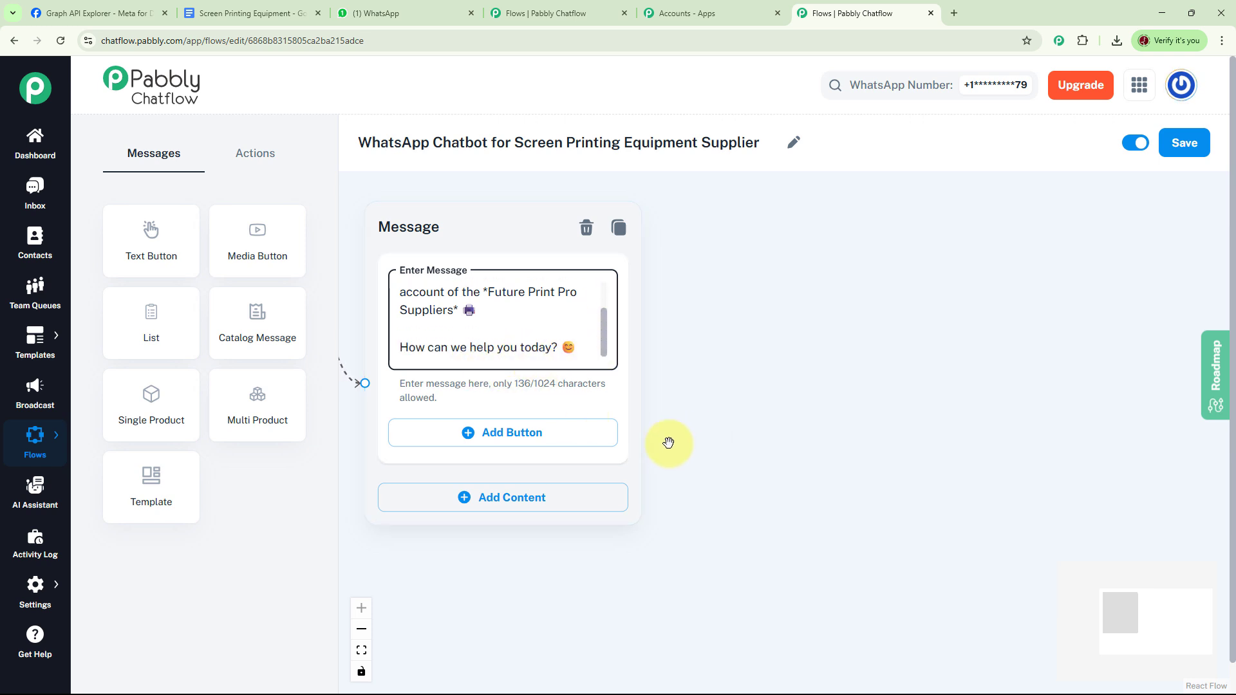
Add three reply buttons to the welcome message: 🛍️ View Catalog, 📦 Place an Order and 💬 Ask a Question.
{"action": "left_click", "coordinate": [496, 433]}
{"action": "left_click", "coordinate": [484, 536]}
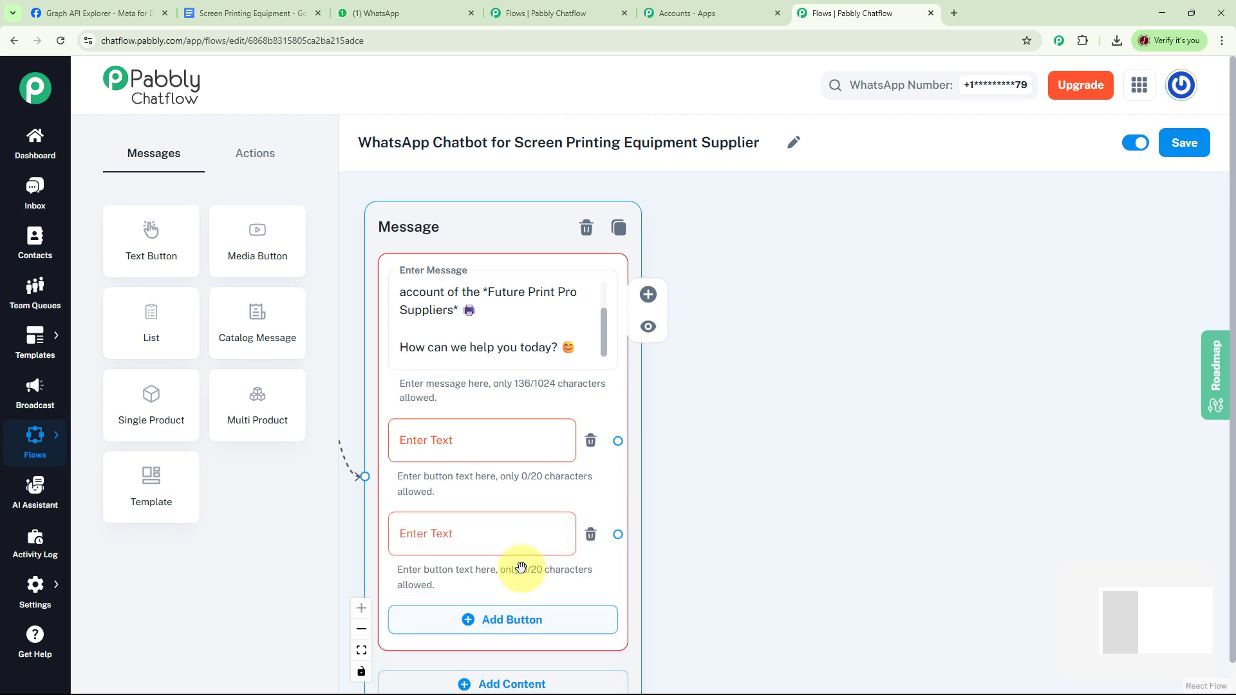
{"action": "left_click", "coordinate": [470, 618]}
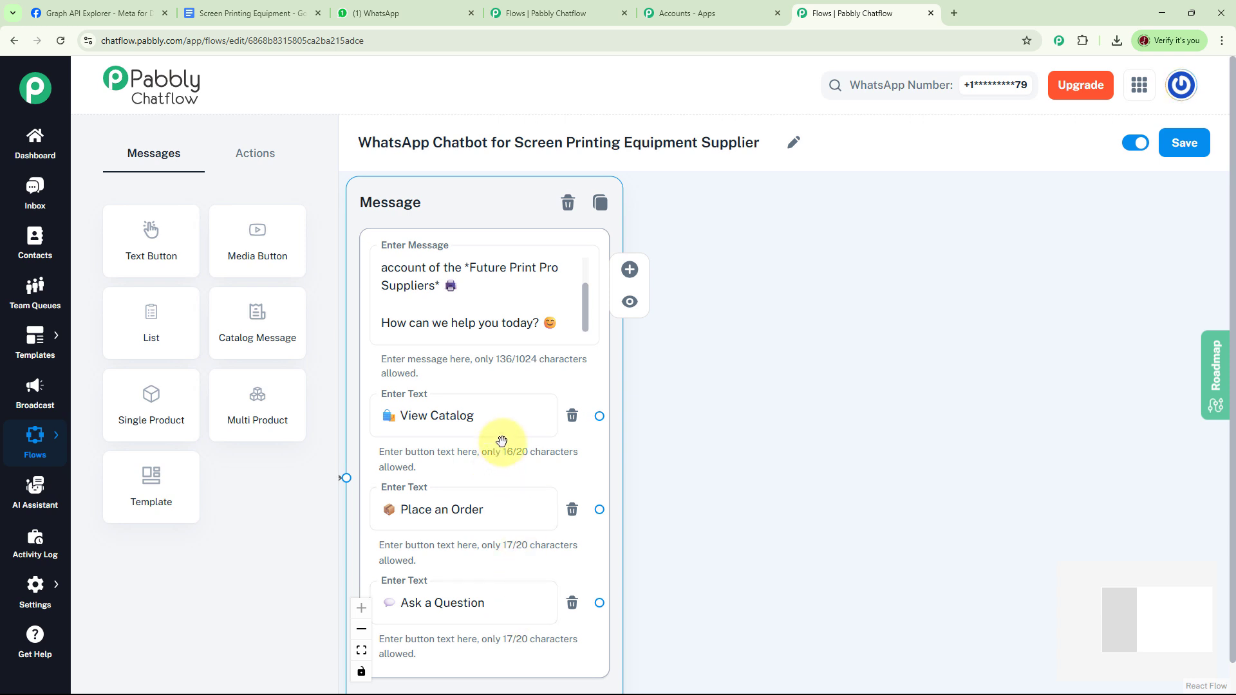
Connect View Catalog to a new "Awesome!" catalog message with buttons Inks & Screens, Tools & Parts and T-Shirt Printers.
{"action": "left_click_drag", "start_coordinate": [600, 416], "coordinate": [759, 238]}
{"action": "left_click", "coordinate": [808, 248]}
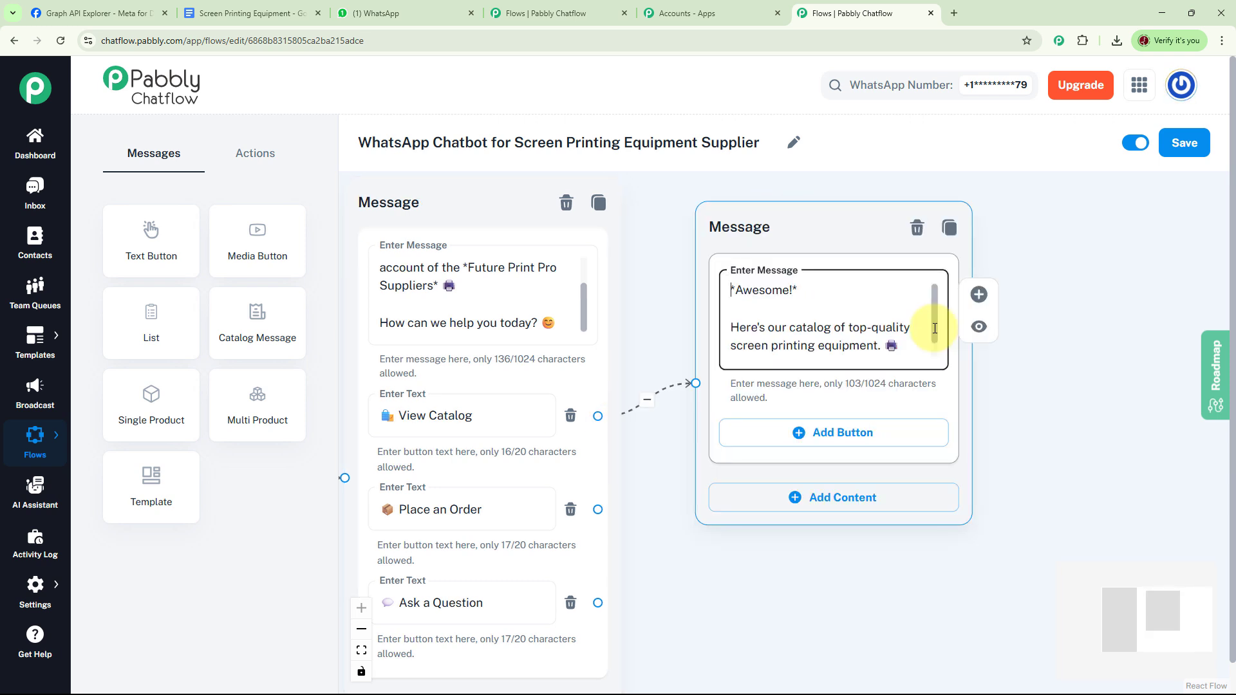
{"action": "left_click_drag", "start_coordinate": [934, 328], "coordinate": [937, 345]}
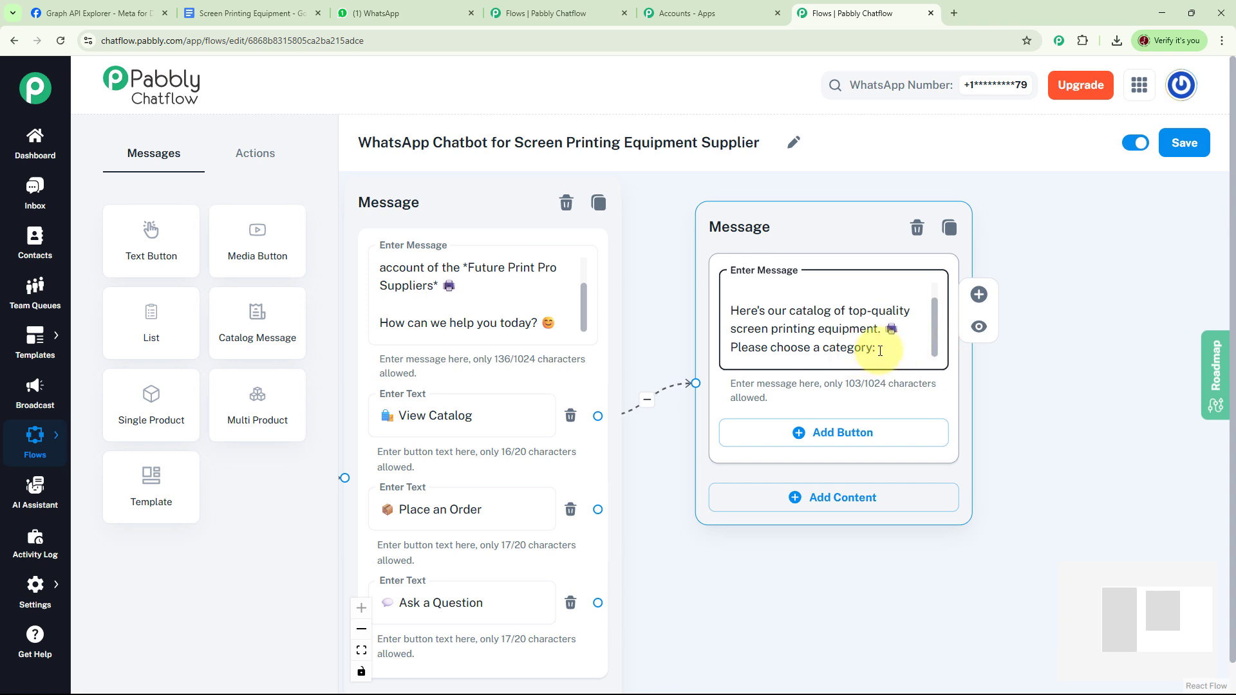
{"action": "left_click", "coordinate": [813, 440]}
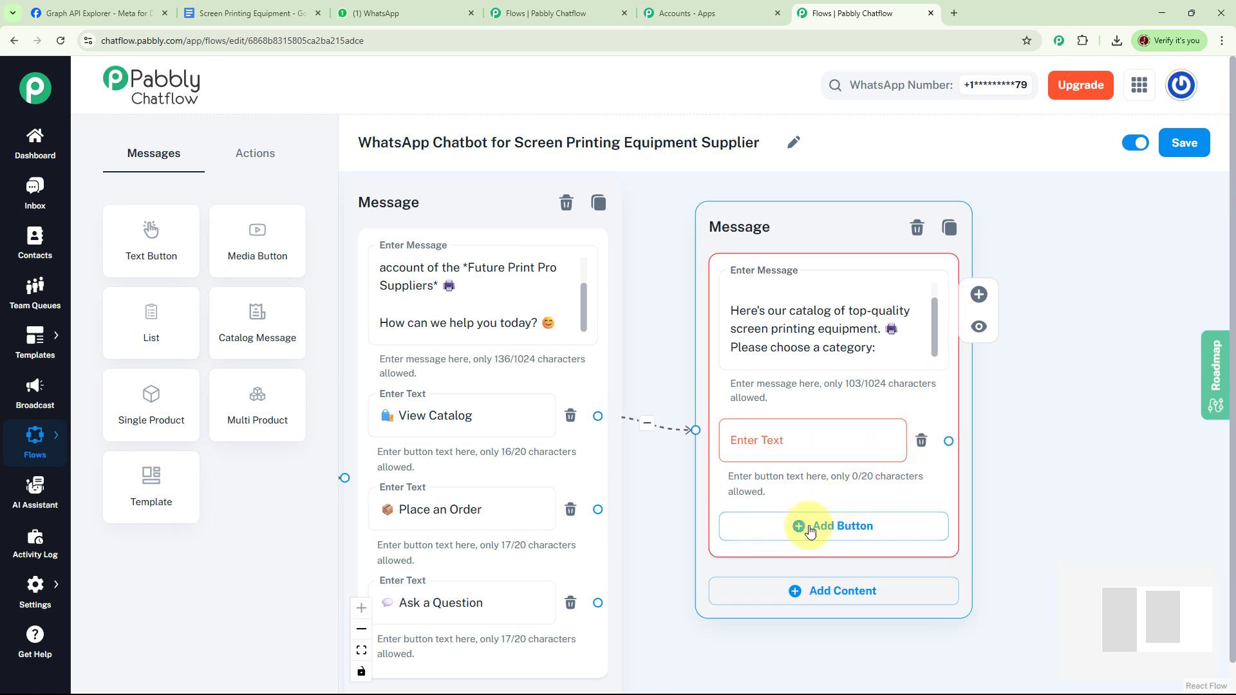
{"action": "left_click", "coordinate": [808, 524]}
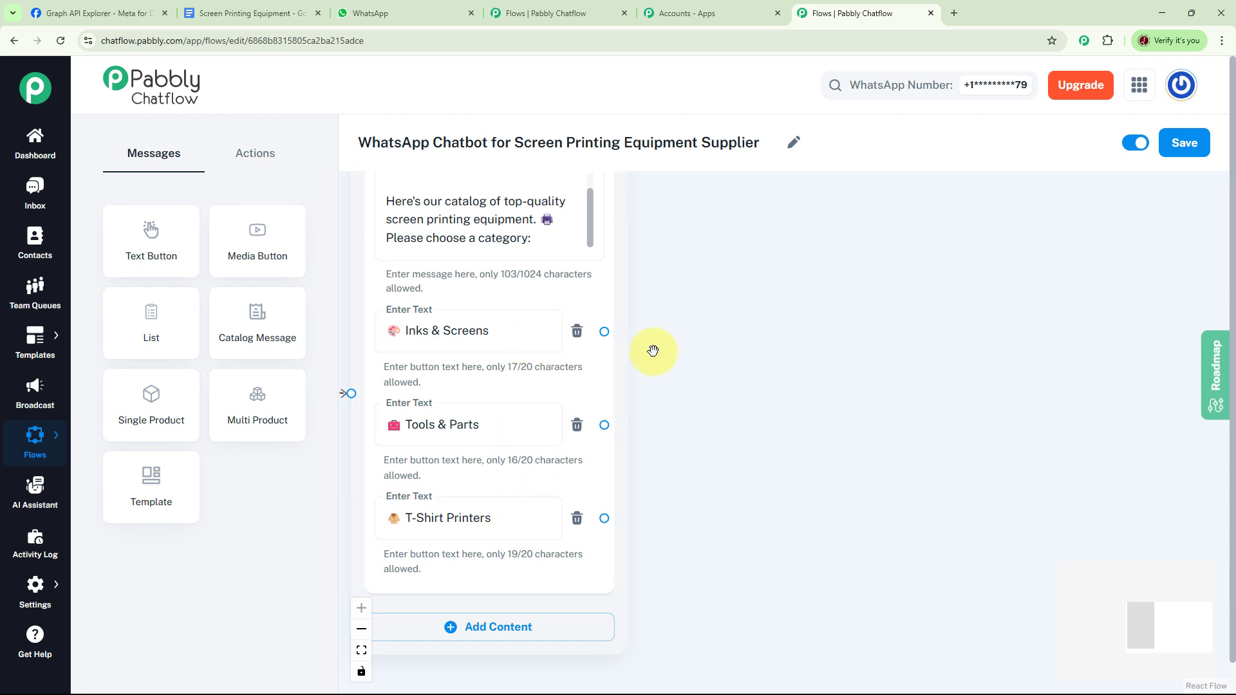
Connect Inks & Screens to a new Text + Button message with the "Great choice!" text presenting the top Inks & Screens products.
{"action": "left_click_drag", "start_coordinate": [604, 332], "coordinate": [862, 200]}
{"action": "left_click", "coordinate": [868, 245]}
{"action": "left_click", "coordinate": [900, 292]}
{"action": "key", "text": "ctrl+v"}
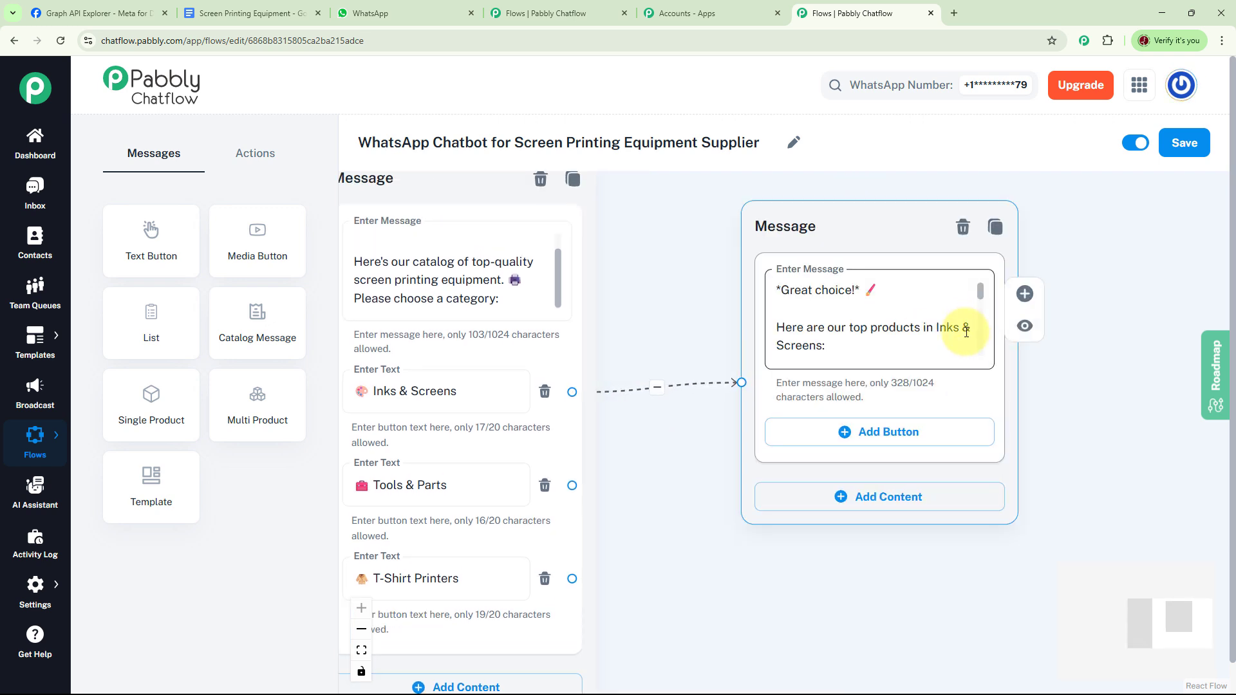
{"action": "left_click", "coordinate": [983, 293]}
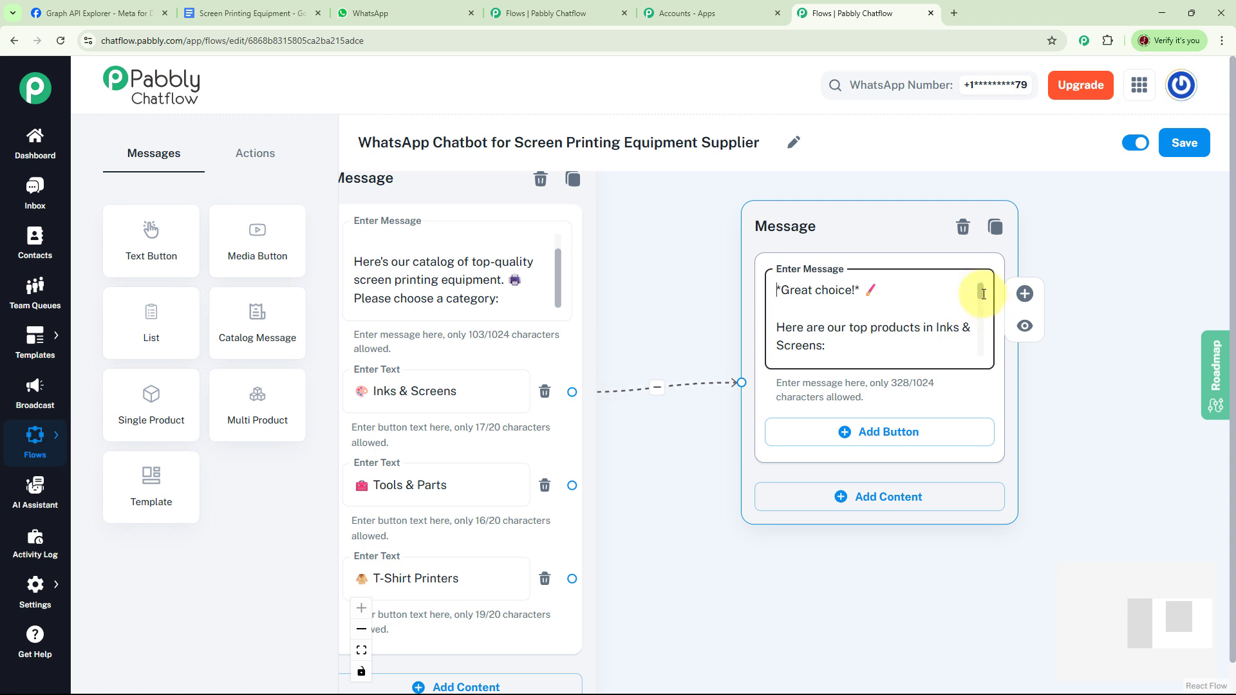
{"action": "left_click_drag", "start_coordinate": [983, 293], "coordinate": [996, 353]}
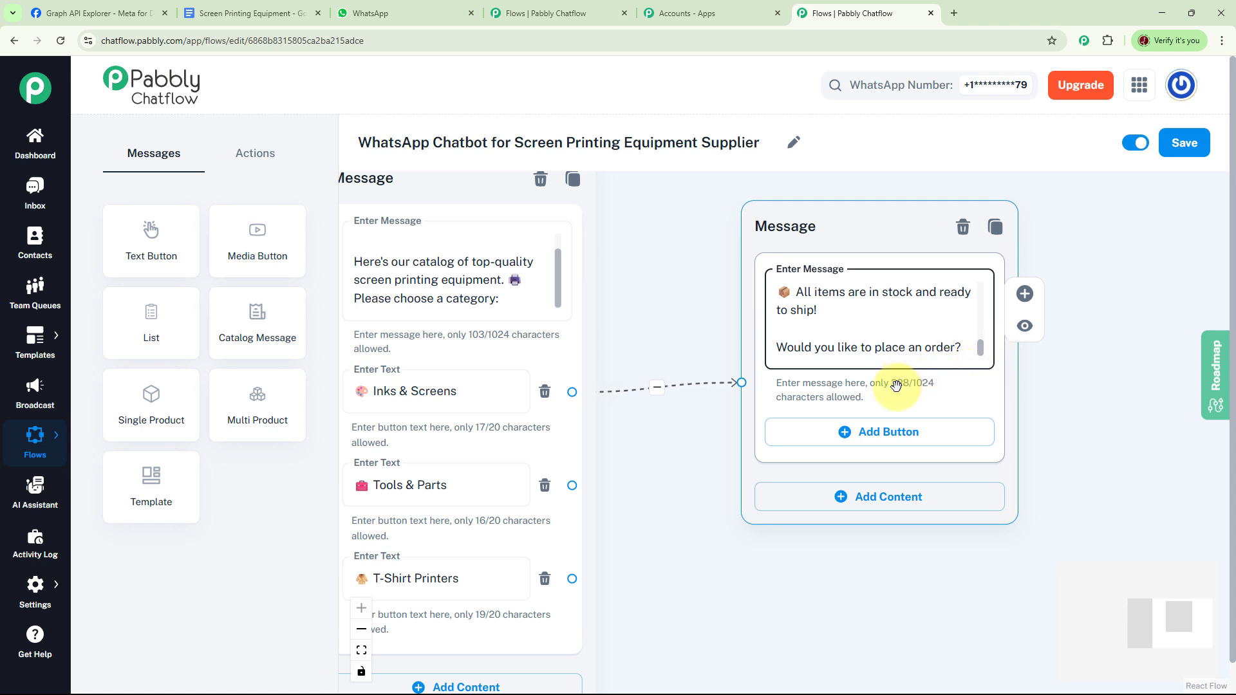
Add a "📦 Place an Order" button to the "Great choice!" product message.
{"action": "left_click", "coordinate": [879, 432]}
{"action": "left_click", "coordinate": [853, 437]}
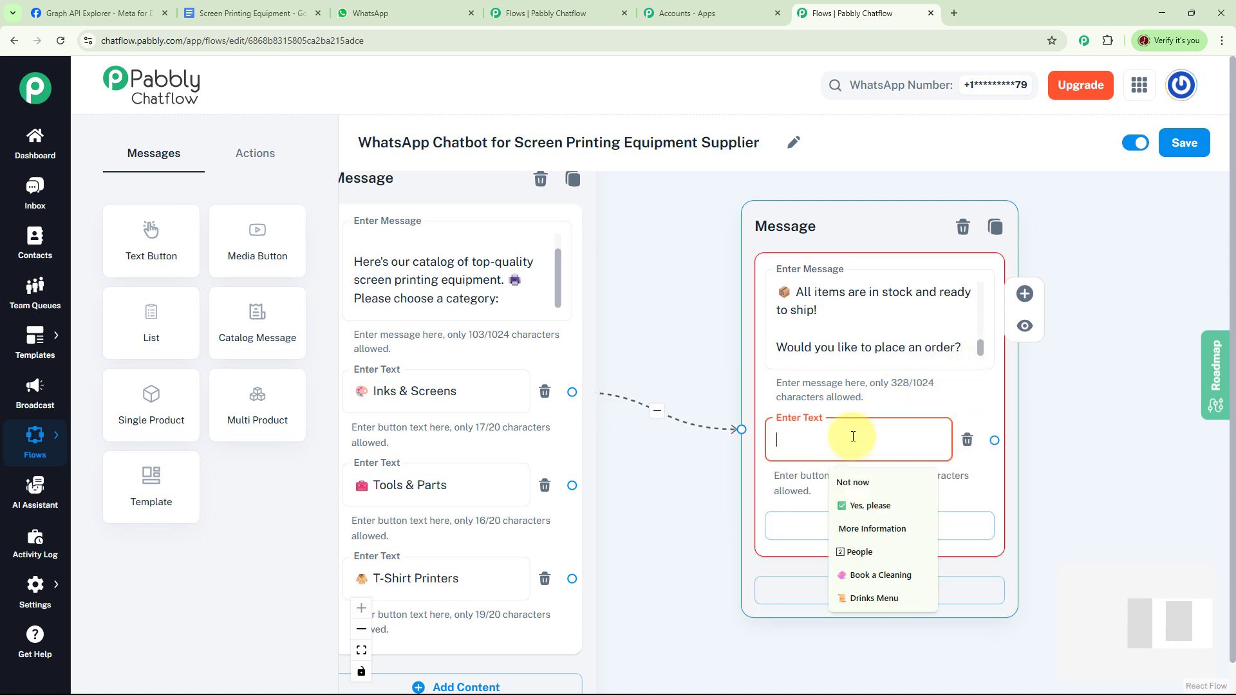
{"action": "type", "text": "📦 Place an Order"}
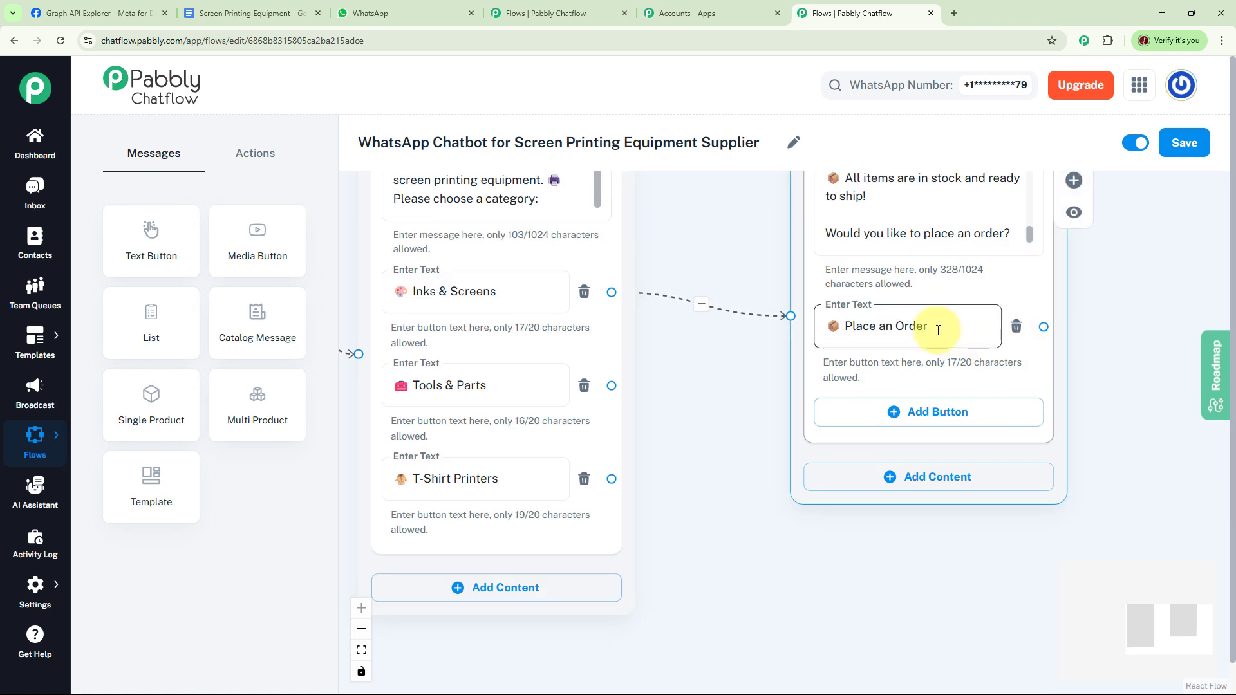
{"action": "left_click", "coordinate": [730, 396]}
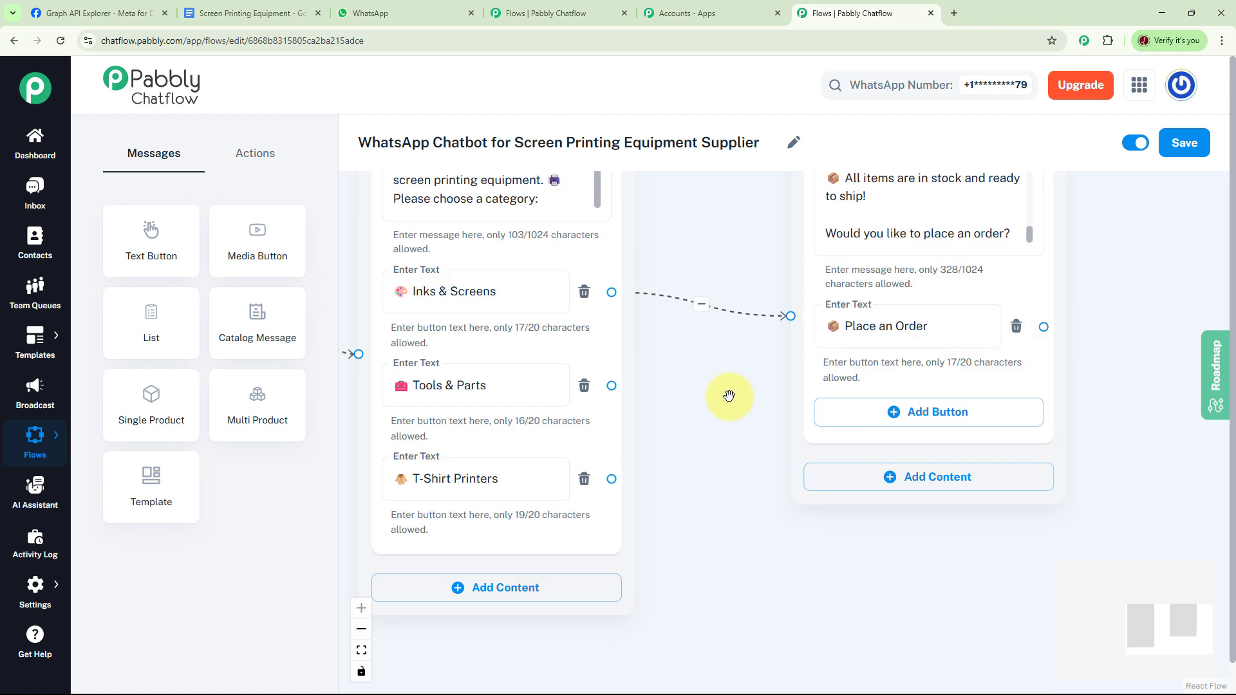
Connect the Tools & Parts and T-Shirt Printers buttons to the same "Great choice!" product message.
{"action": "left_click", "coordinate": [507, 394]}
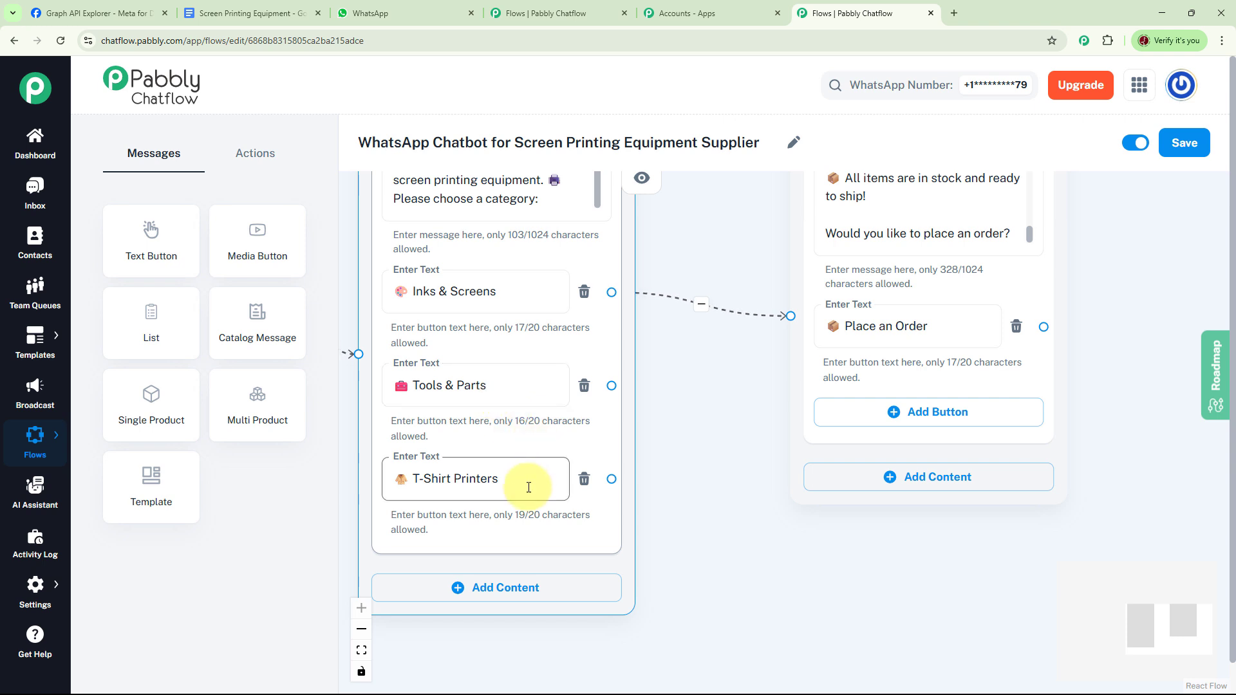
{"action": "left_click", "coordinate": [656, 460]}
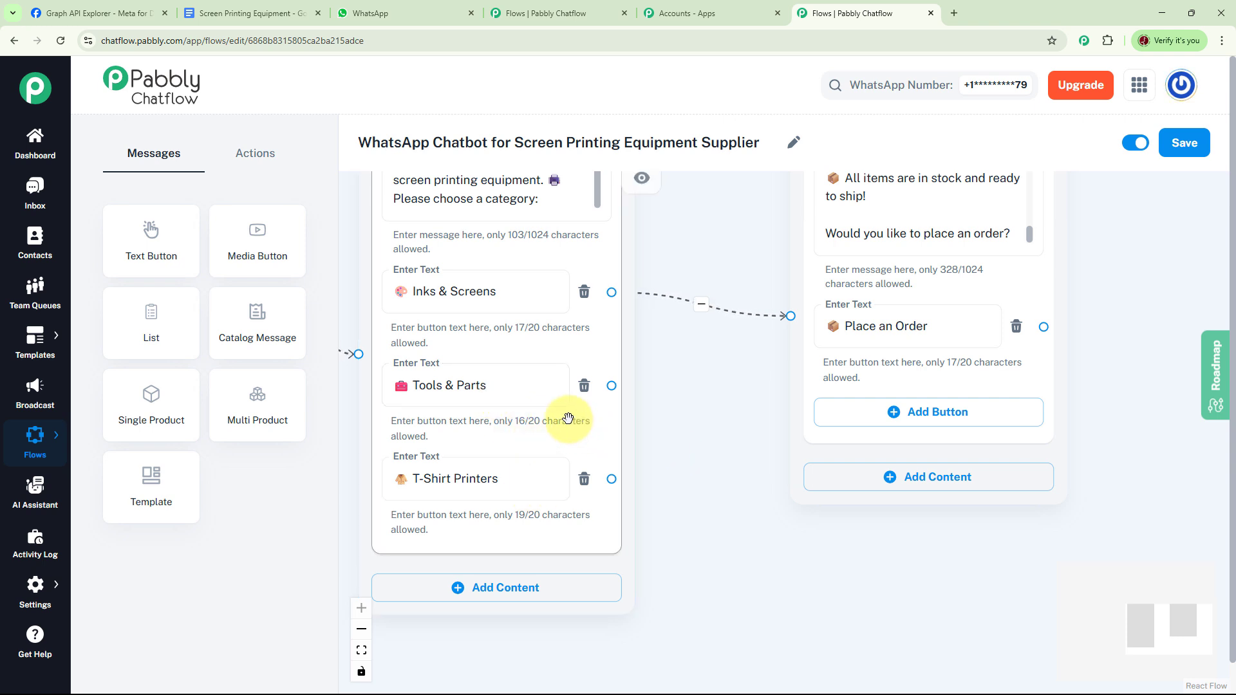
{"action": "left_click", "coordinate": [709, 537]}
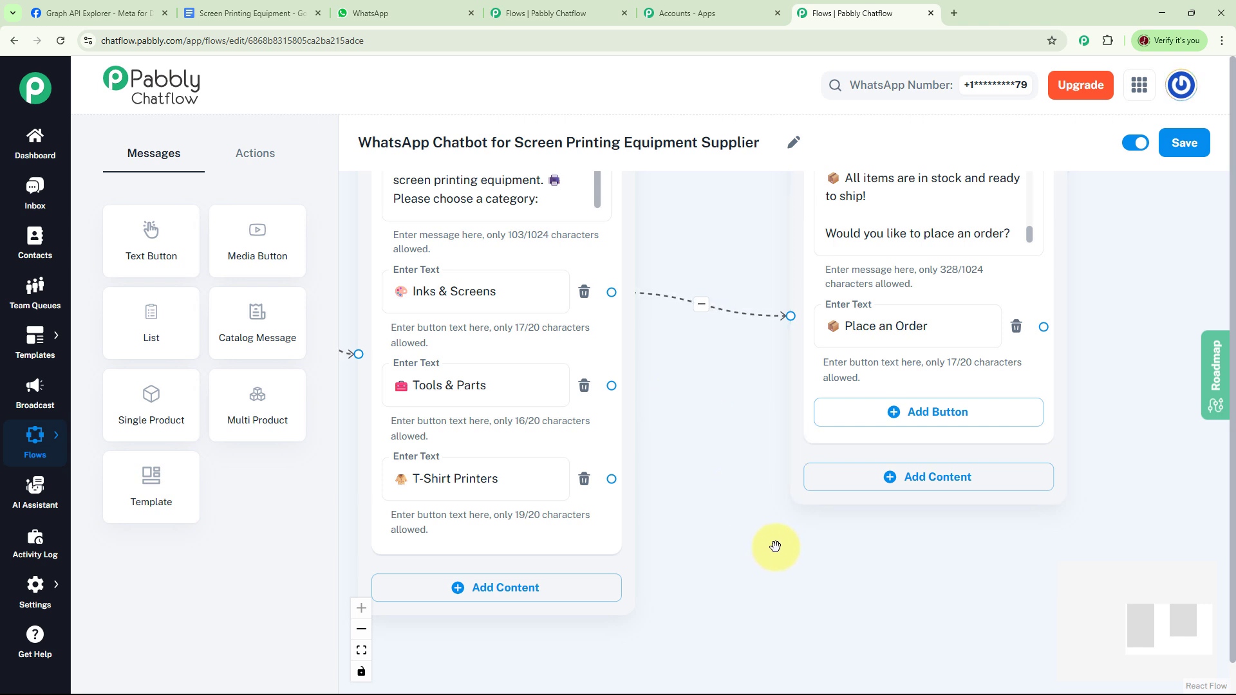
{"action": "left_click_drag", "start_coordinate": [612, 385], "coordinate": [789, 317]}
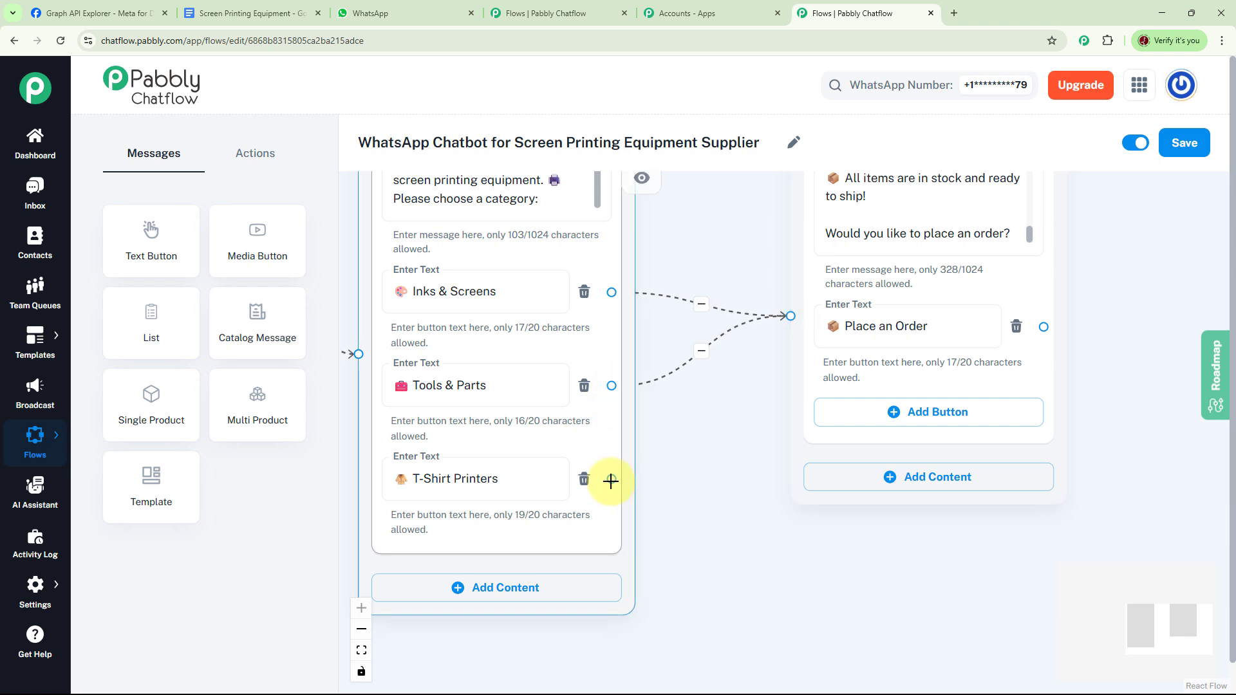
{"action": "left_click_drag", "start_coordinate": [612, 479], "coordinate": [790, 316]}
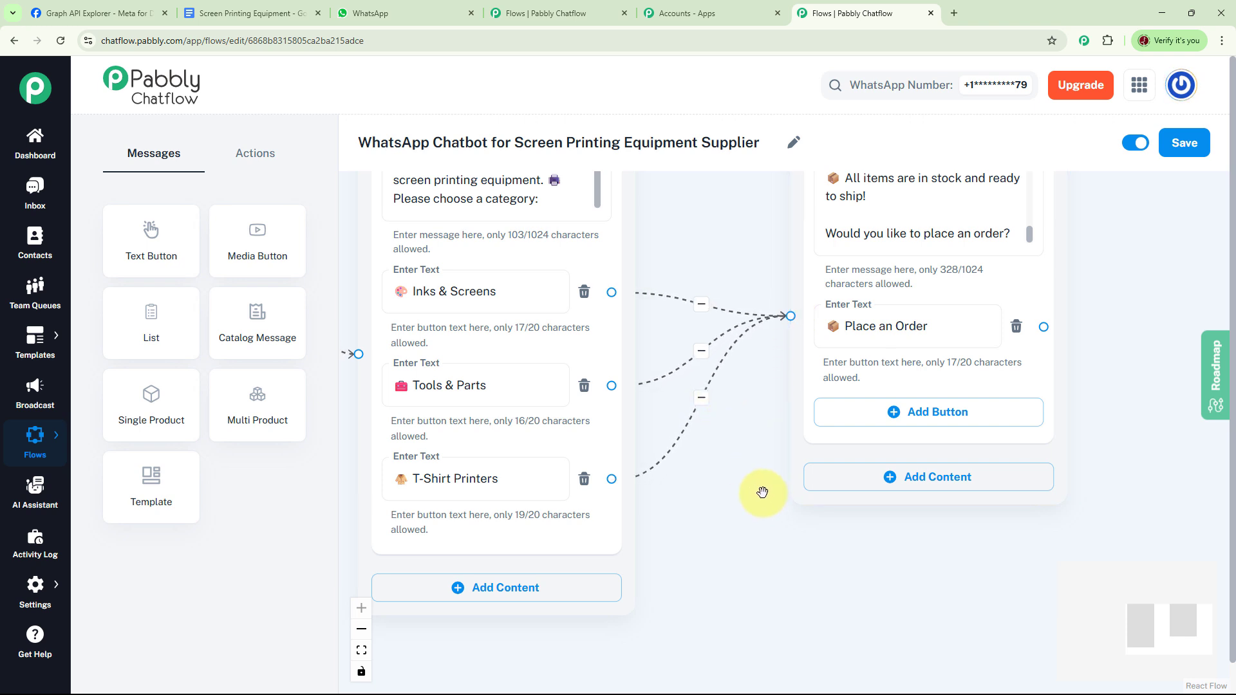
Add an Ask Question action block to the canvas beyond the "Great choice!" message with the Place an Order button.
{"action": "scroll", "coordinate": [762, 492], "scroll_direction": "down", "scroll_amount": 3}
{"action": "left_click", "coordinate": [878, 359]}
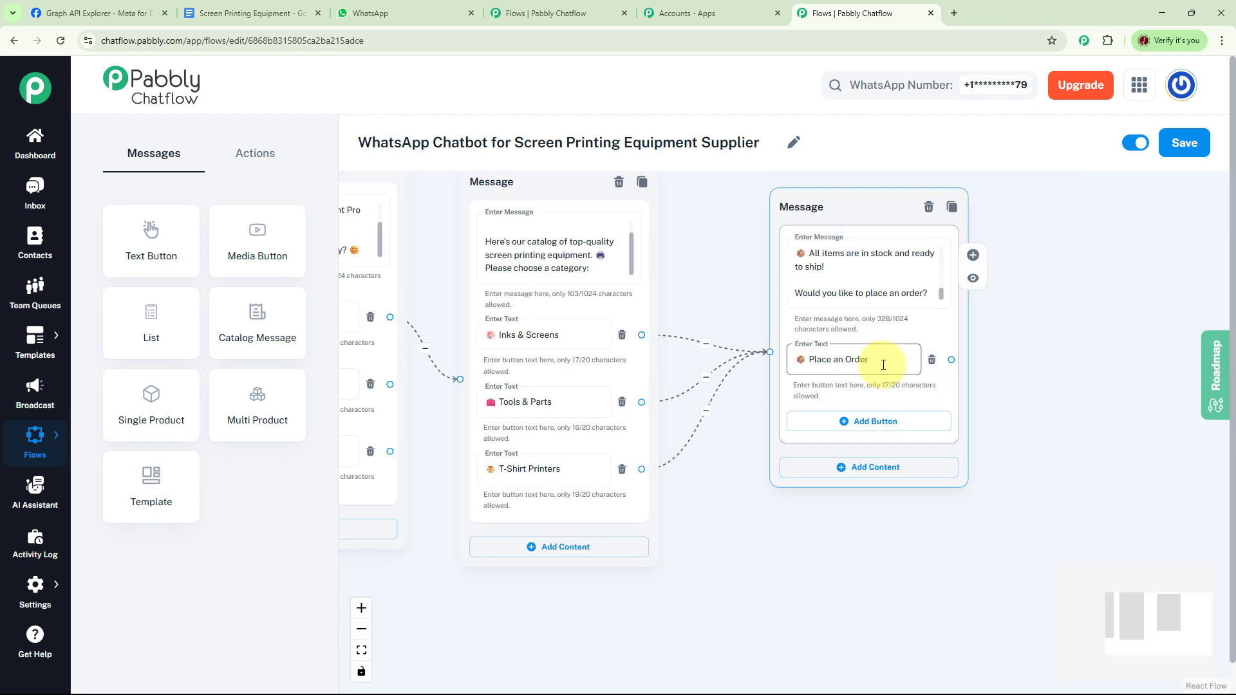
{"action": "left_click", "coordinate": [987, 377]}
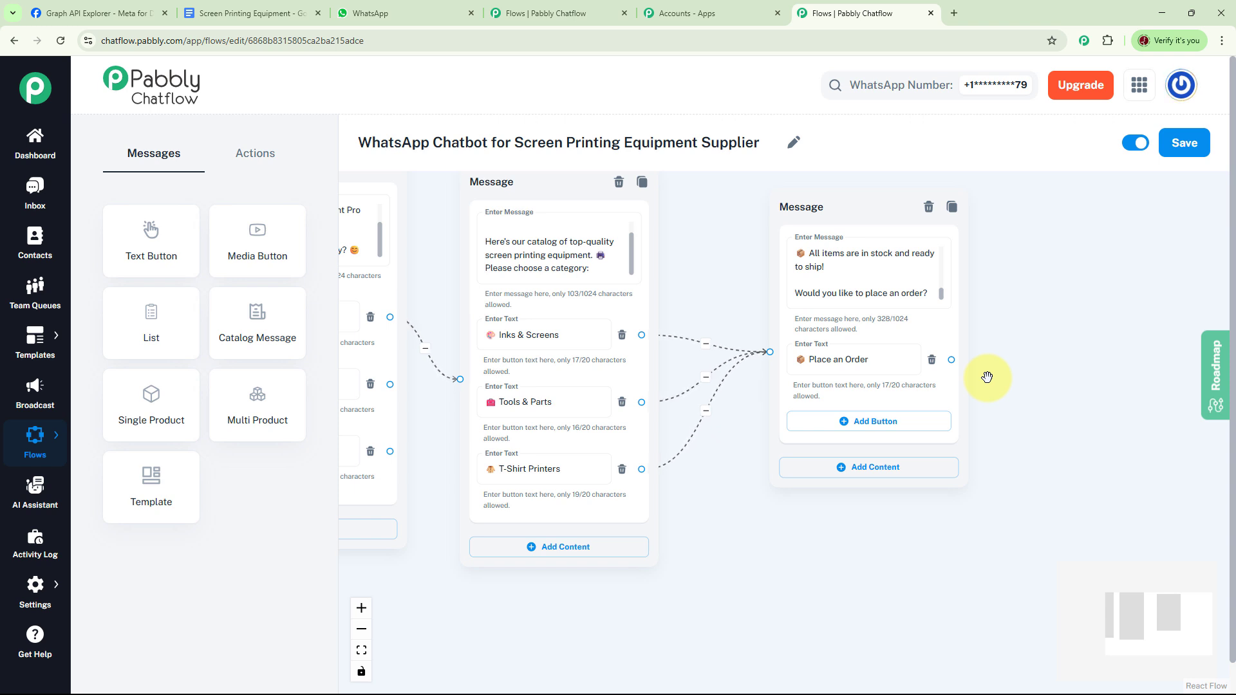
{"action": "left_click", "coordinate": [266, 161]}
{"action": "left_click_drag", "start_coordinate": [260, 341], "coordinate": [1120, 341]}
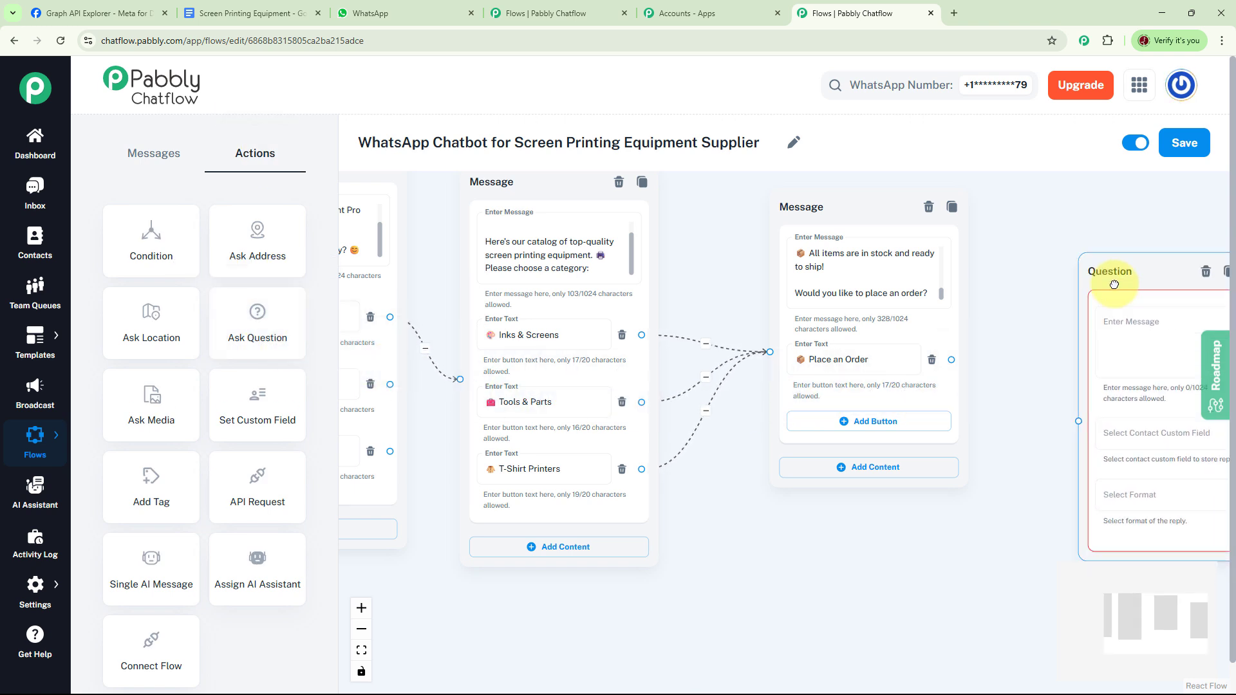
{"action": "left_click_drag", "start_coordinate": [1008, 412], "coordinate": [921, 370]}
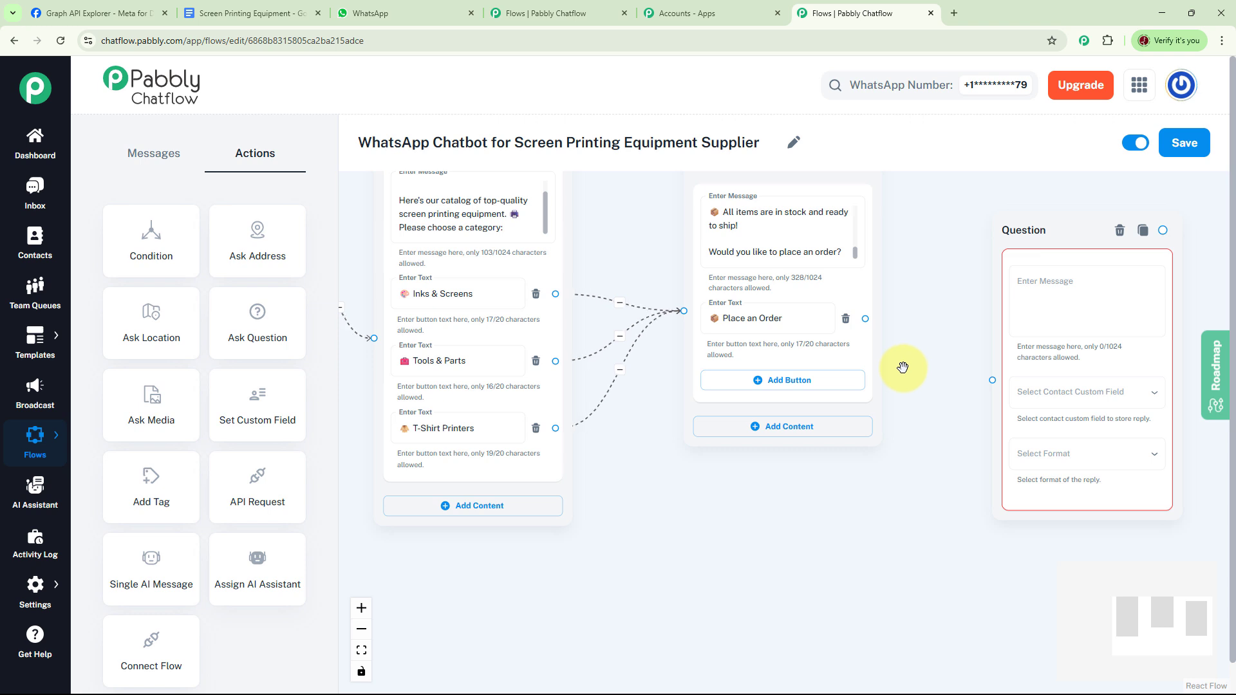
Connect the Place an Order buttons of the "Great choice!" product message and the welcome message to the Question block.
{"action": "left_click_drag", "start_coordinate": [865, 318], "coordinate": [991, 383]}
{"action": "scroll", "coordinate": [952, 412], "scroll_direction": "down", "scroll_amount": 3}
{"action": "left_click_drag", "start_coordinate": [802, 532], "coordinate": [866, 474]}
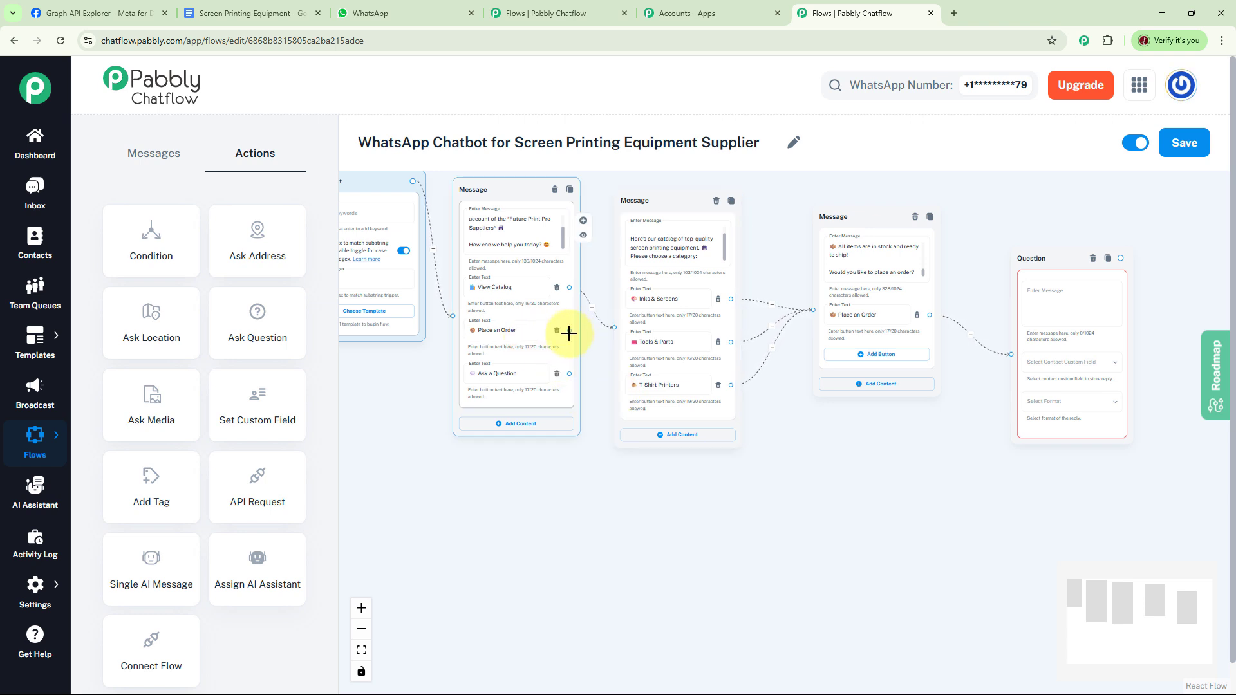
{"action": "left_click_drag", "start_coordinate": [569, 330], "coordinate": [1011, 361]}
Paste the "*Great!* Let's get your order started." message into the Question block, asking for the product, number of units and shipping location.
{"action": "left_click_drag", "start_coordinate": [960, 428], "coordinate": [657, 492]}
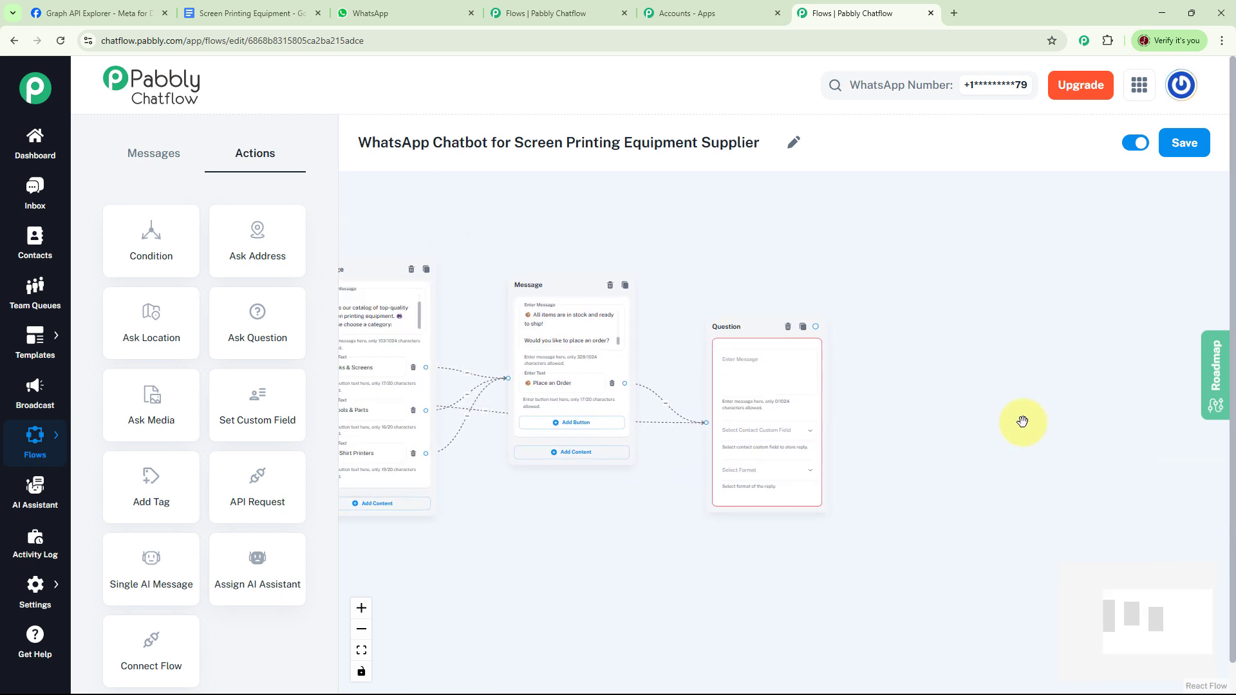
{"action": "scroll", "coordinate": [1002, 413], "scroll_direction": "up", "scroll_amount": 5}
{"action": "left_click", "coordinate": [654, 241]}
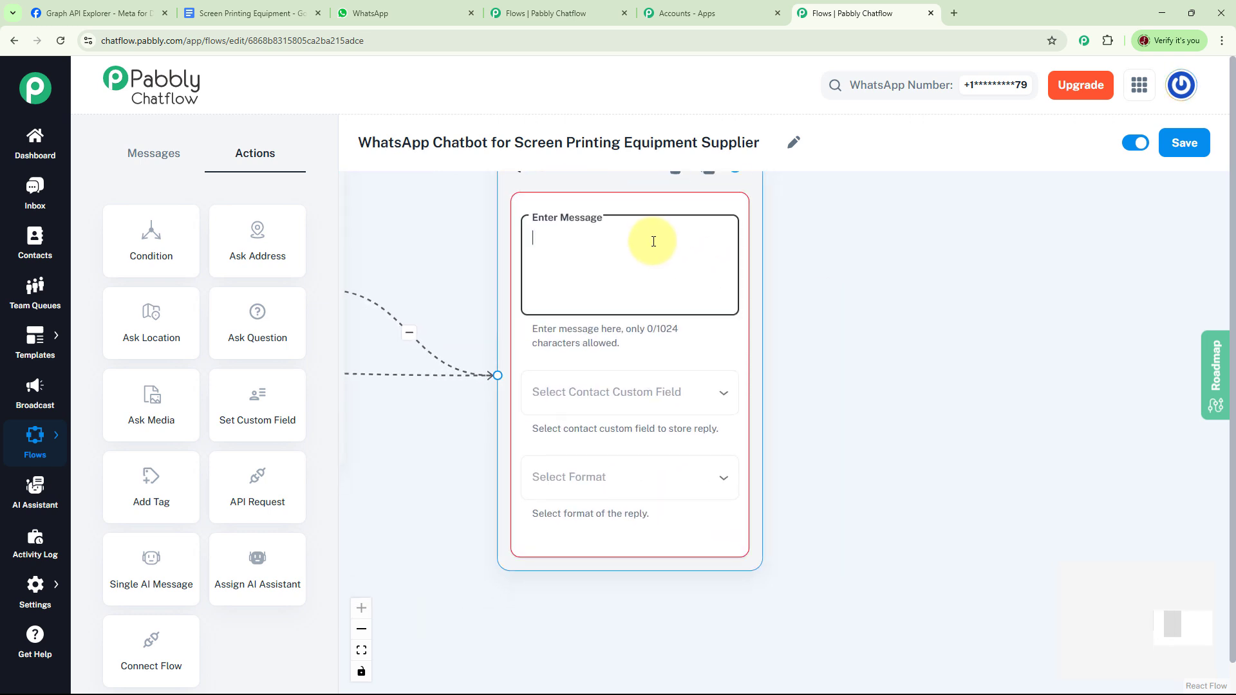
{"action": "key", "text": "ctrl+v"}
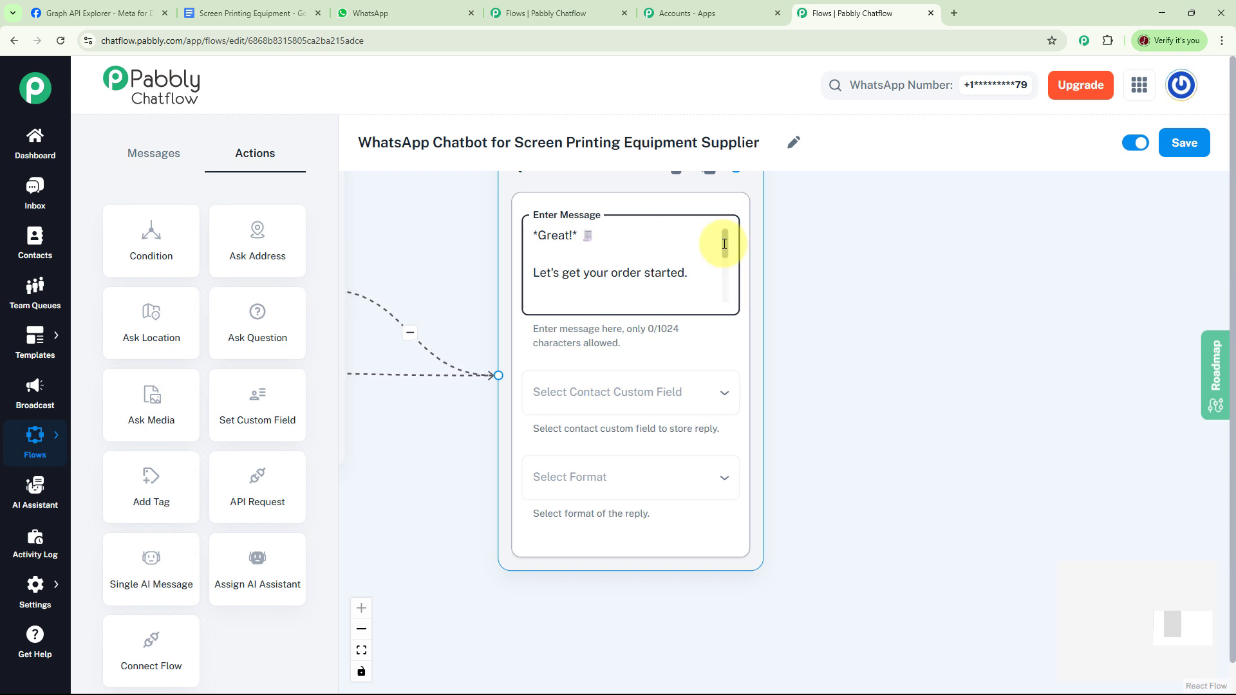
{"action": "left_click_drag", "start_coordinate": [724, 244], "coordinate": [729, 281]}
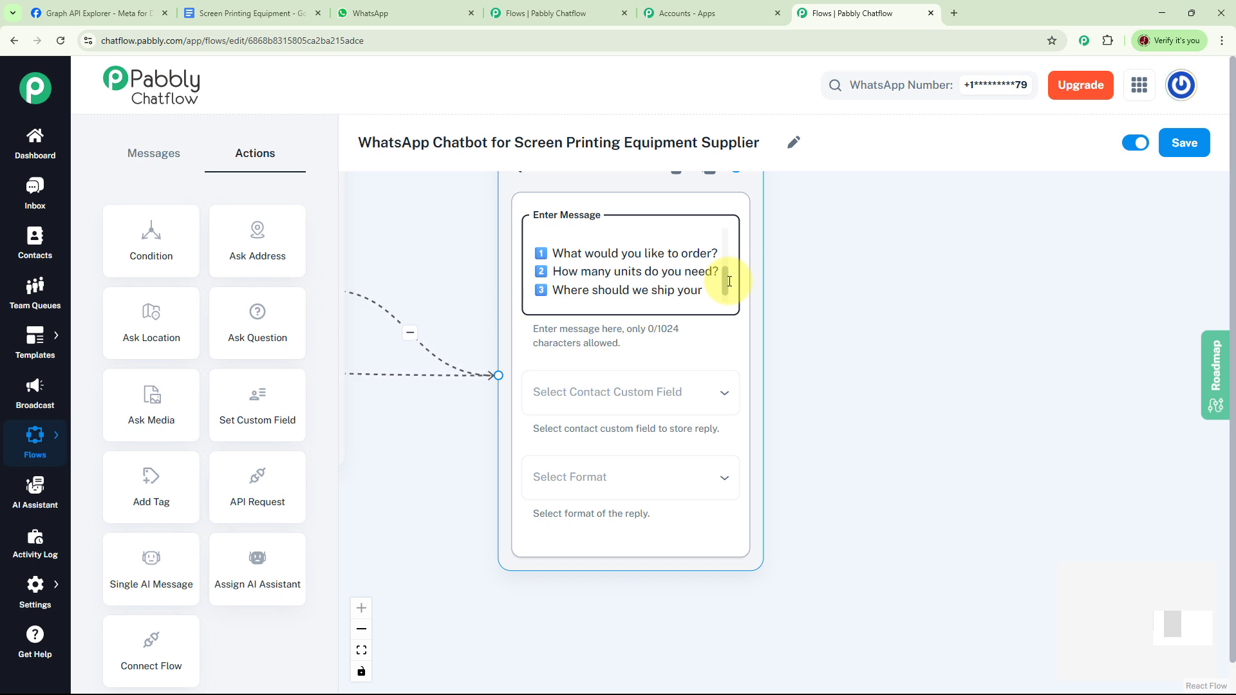
{"action": "left_click_drag", "start_coordinate": [730, 282], "coordinate": [730, 292]}
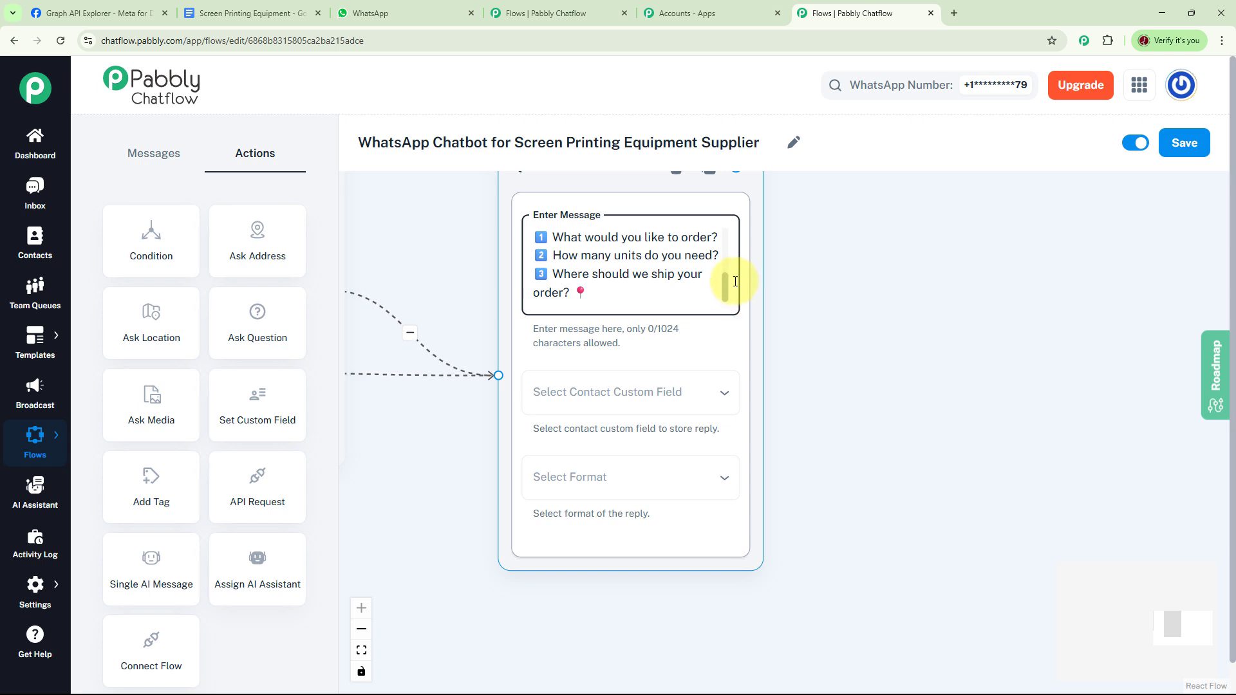
Store the Question block's reply in the OrderDetails contact custom field and set the reply format to Any.
{"action": "left_click", "coordinate": [680, 404]}
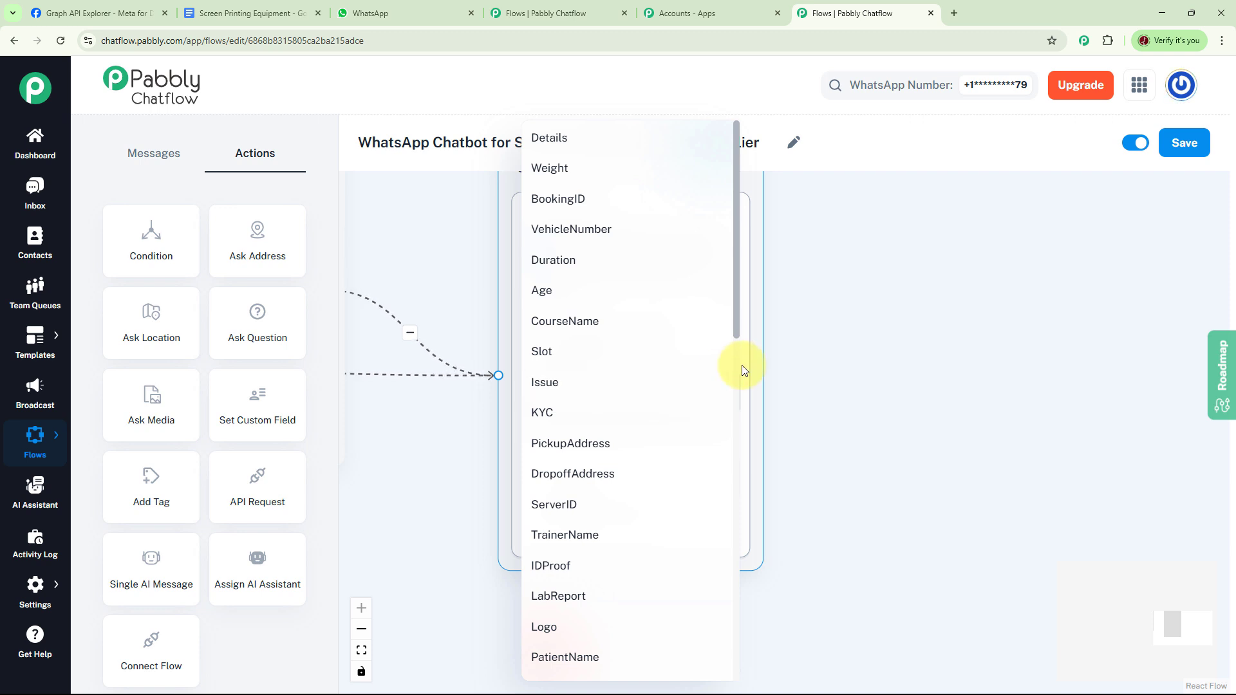
{"action": "left_click_drag", "start_coordinate": [737, 315], "coordinate": [738, 618]}
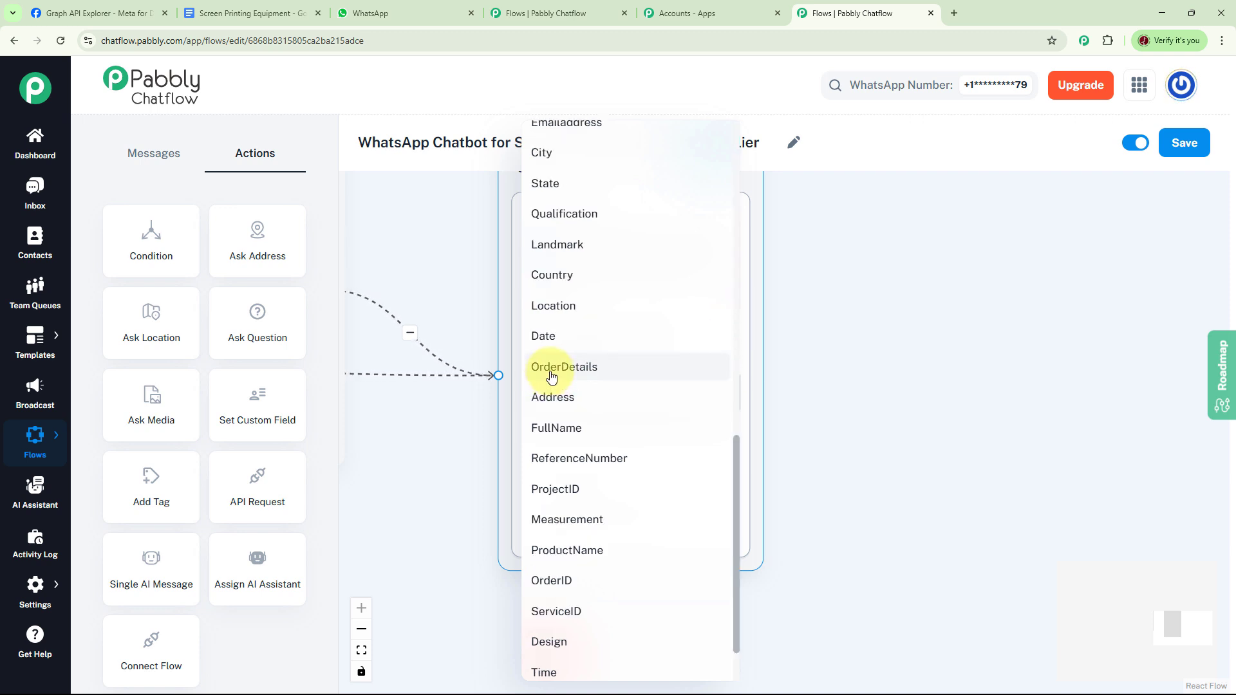
{"action": "left_click", "coordinate": [552, 374]}
{"action": "left_click", "coordinate": [590, 477]}
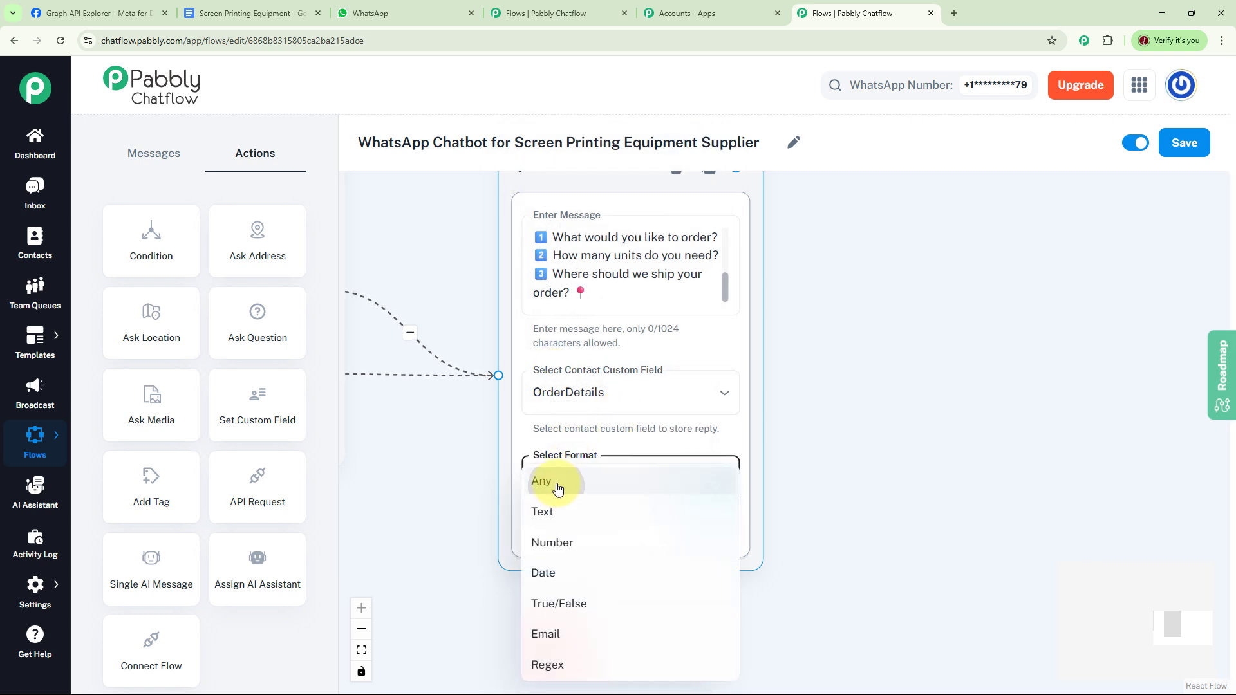
{"action": "left_click", "coordinate": [537, 480]}
{"action": "left_click_drag", "start_coordinate": [788, 409], "coordinate": [719, 464]}
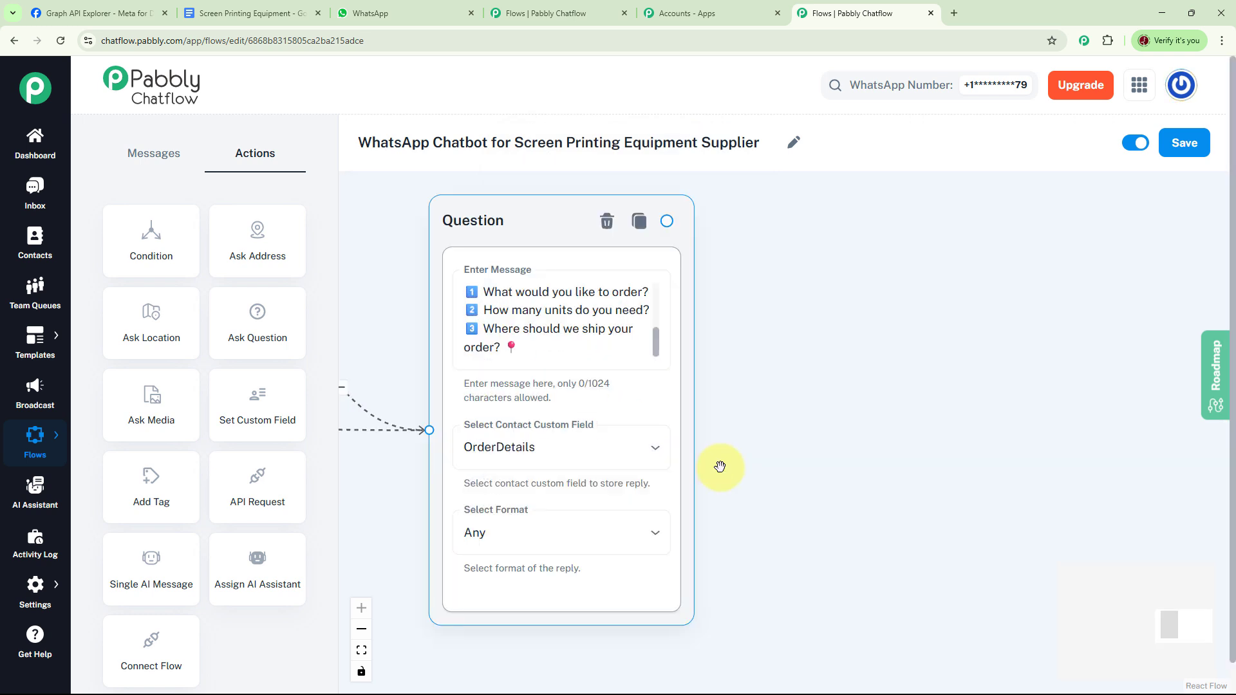
{"action": "left_click", "coordinate": [727, 428]}
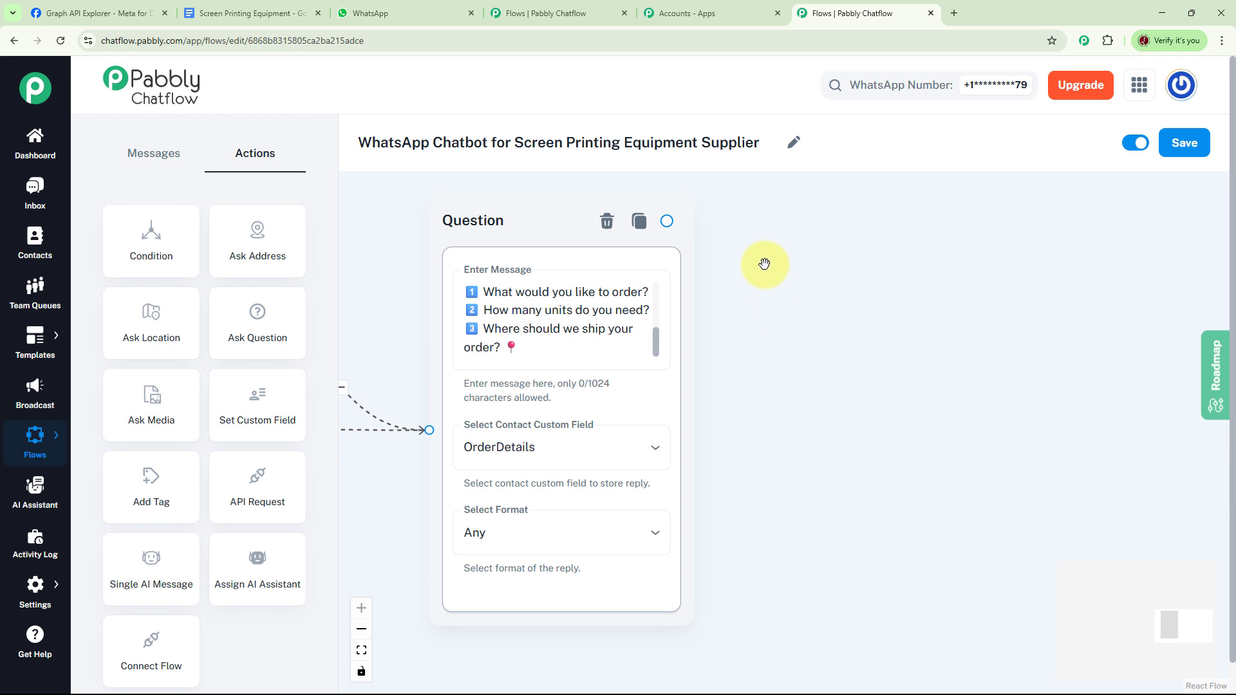
Connect the Question block to a new Text + Button message with the "*Order Confirmed!*" text including the $OrderDetails order summary.
{"action": "left_click_drag", "start_coordinate": [667, 225], "coordinate": [911, 245]}
{"action": "left_click", "coordinate": [929, 283]}
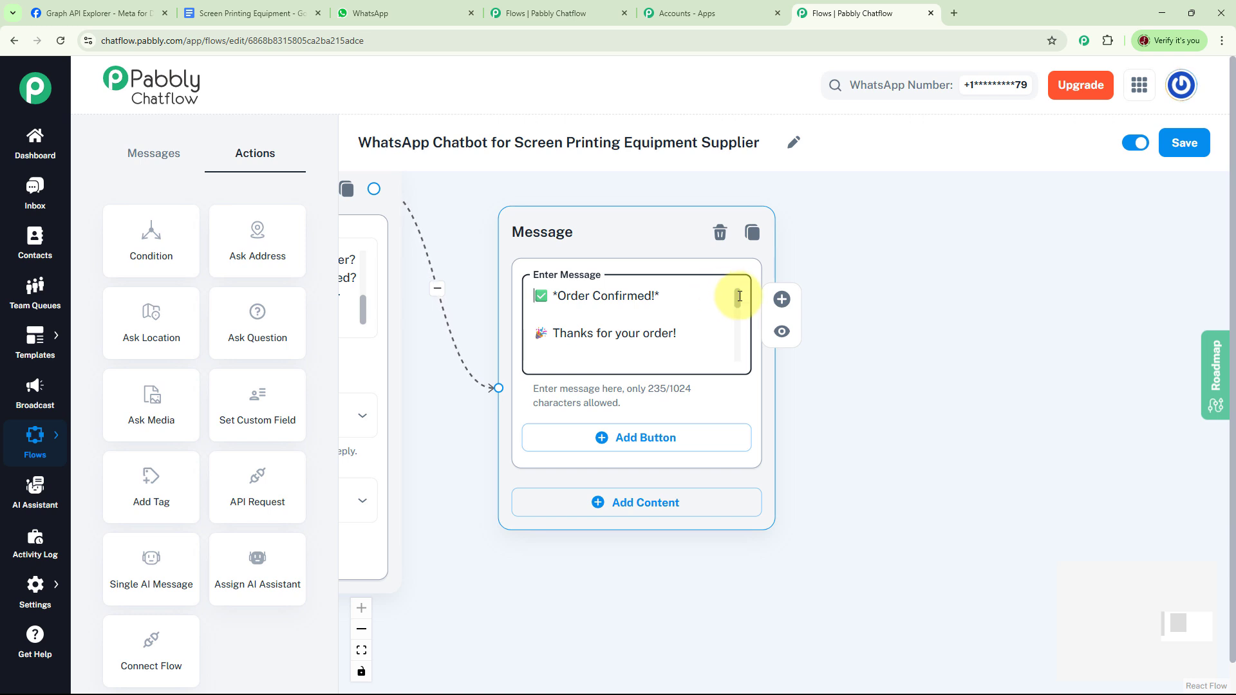
{"action": "left_click_drag", "start_coordinate": [739, 296], "coordinate": [738, 324]}
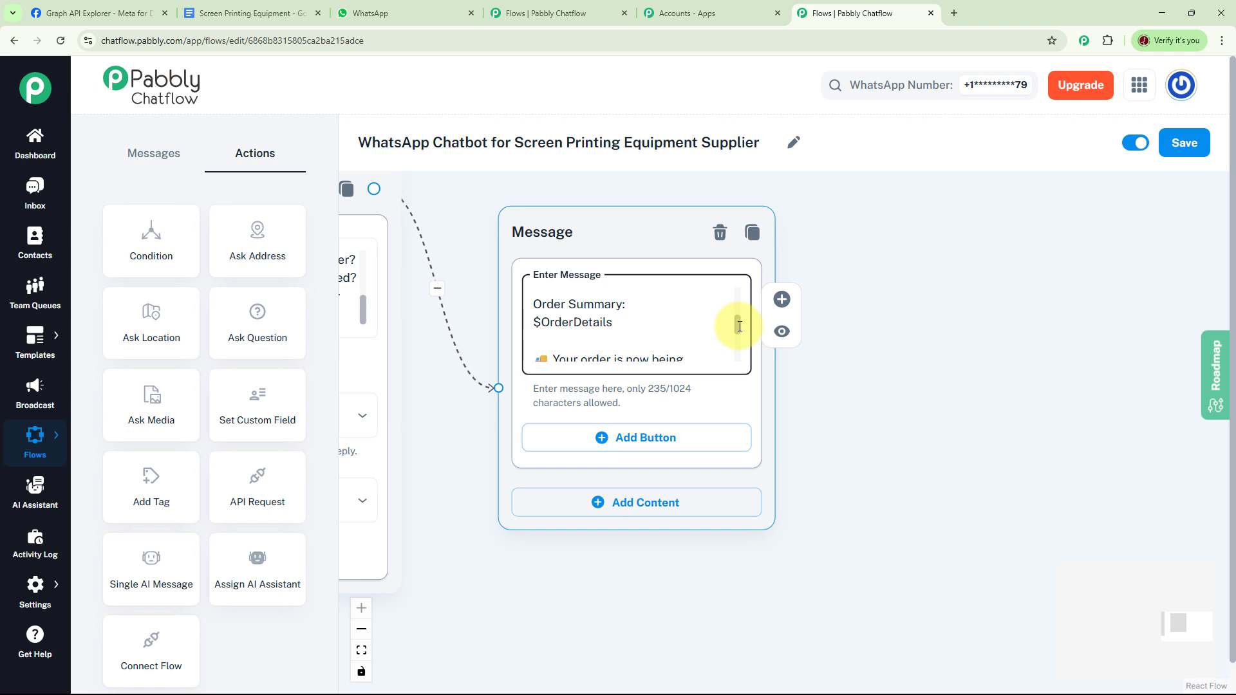
{"action": "left_click_drag", "start_coordinate": [739, 326], "coordinate": [743, 363]}
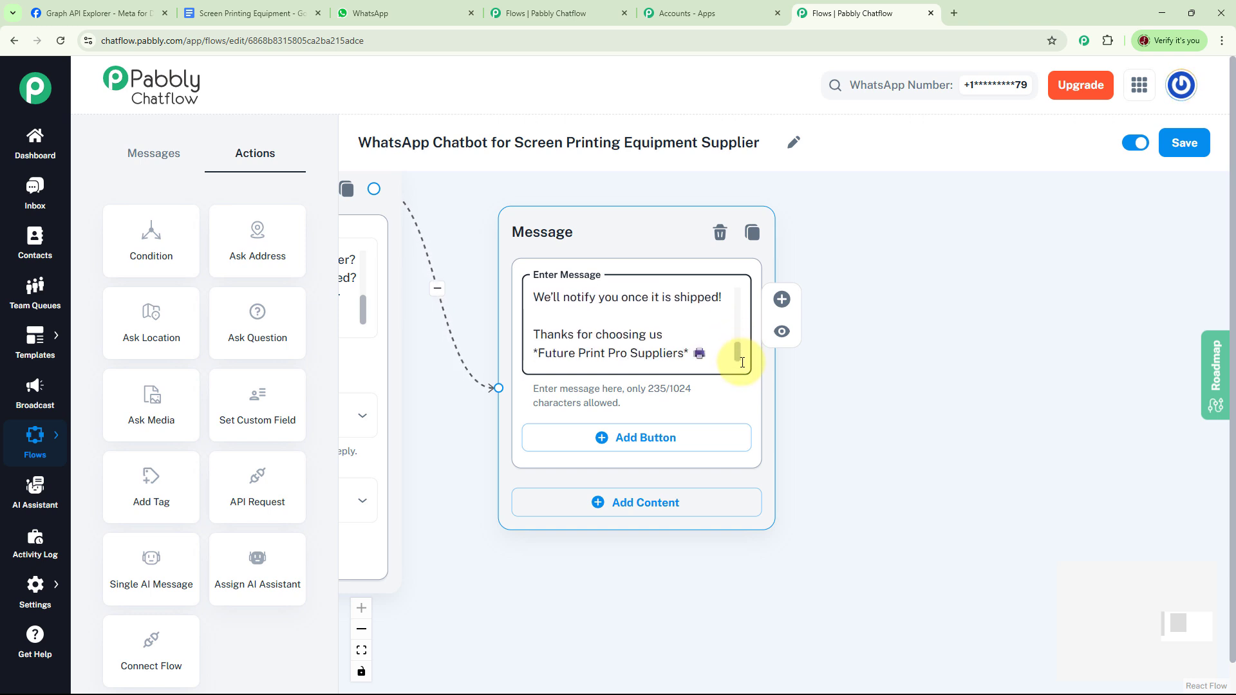
Connect the Ask a Question button to a new Text + Button message with the "*Some Common Questions with Answers*" text.
{"action": "scroll", "coordinate": [938, 400], "scroll_direction": "down", "scroll_amount": 4}
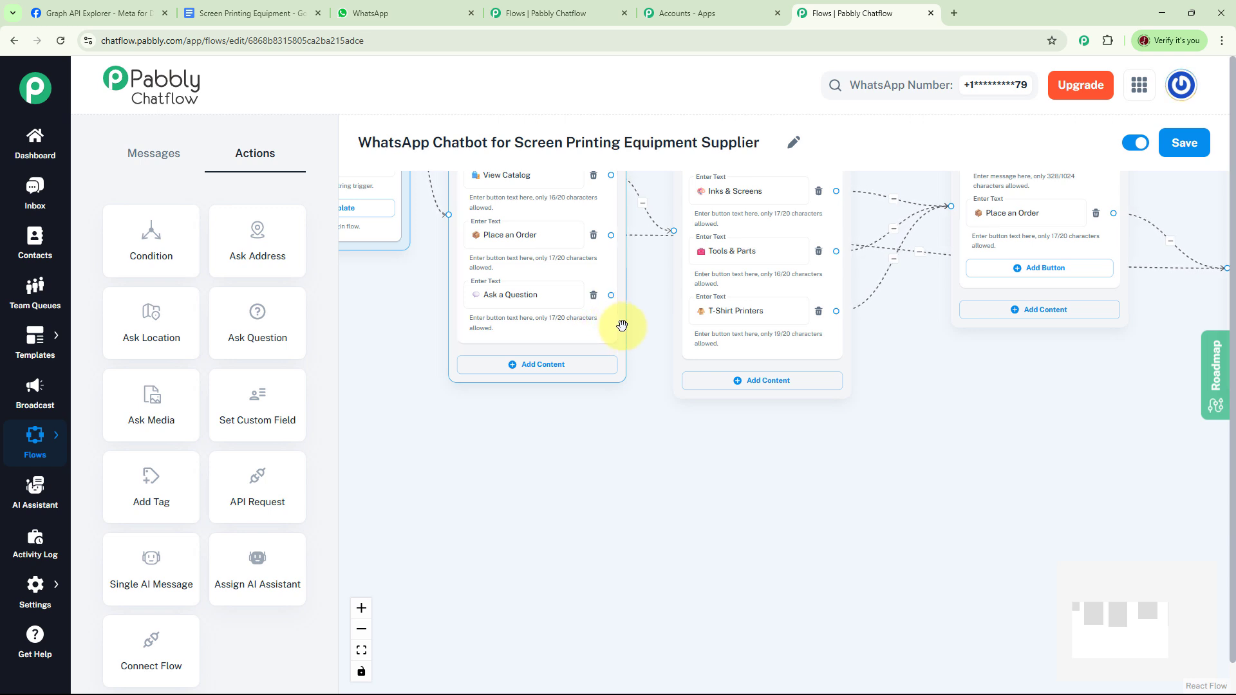
{"action": "left_click_drag", "start_coordinate": [610, 295], "coordinate": [985, 408]}
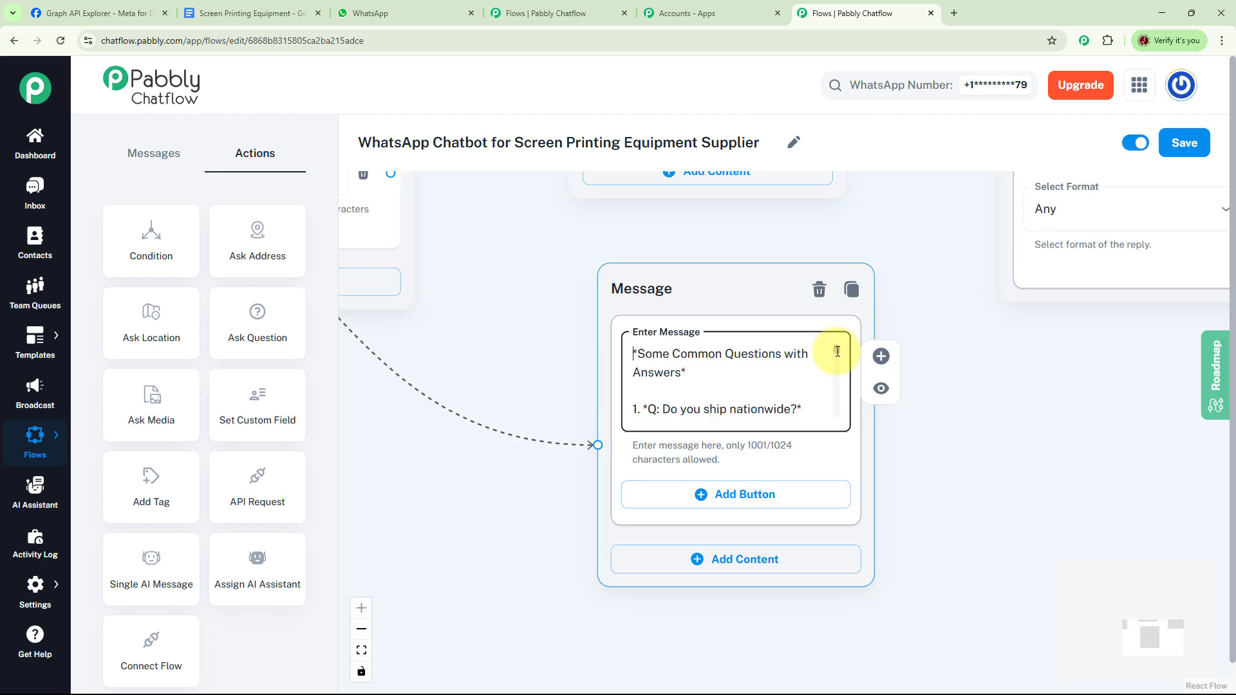
Read through the common questions and answers in the new message up to its closing lines.
{"action": "scroll", "coordinate": [837, 351], "scroll_direction": "down", "scroll_amount": 1}
{"action": "scroll", "coordinate": [837, 353], "scroll_direction": "down", "scroll_amount": 5}
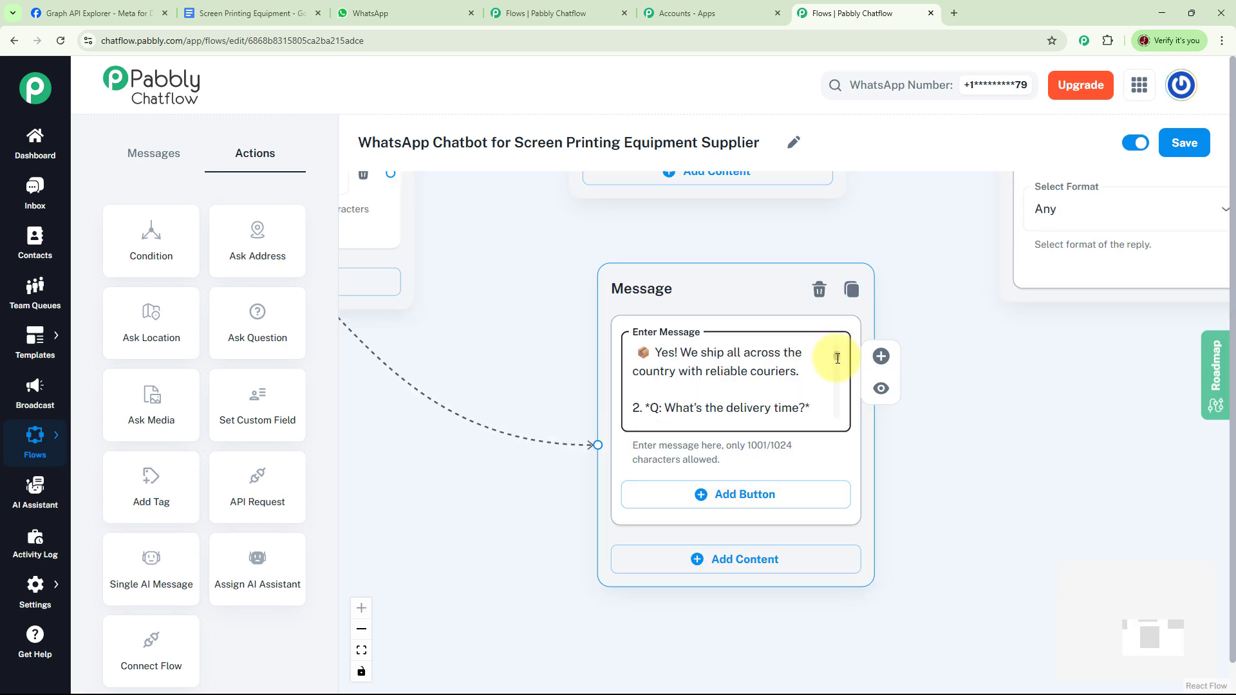
{"action": "scroll", "coordinate": [837, 361], "scroll_direction": "down", "scroll_amount": 1}
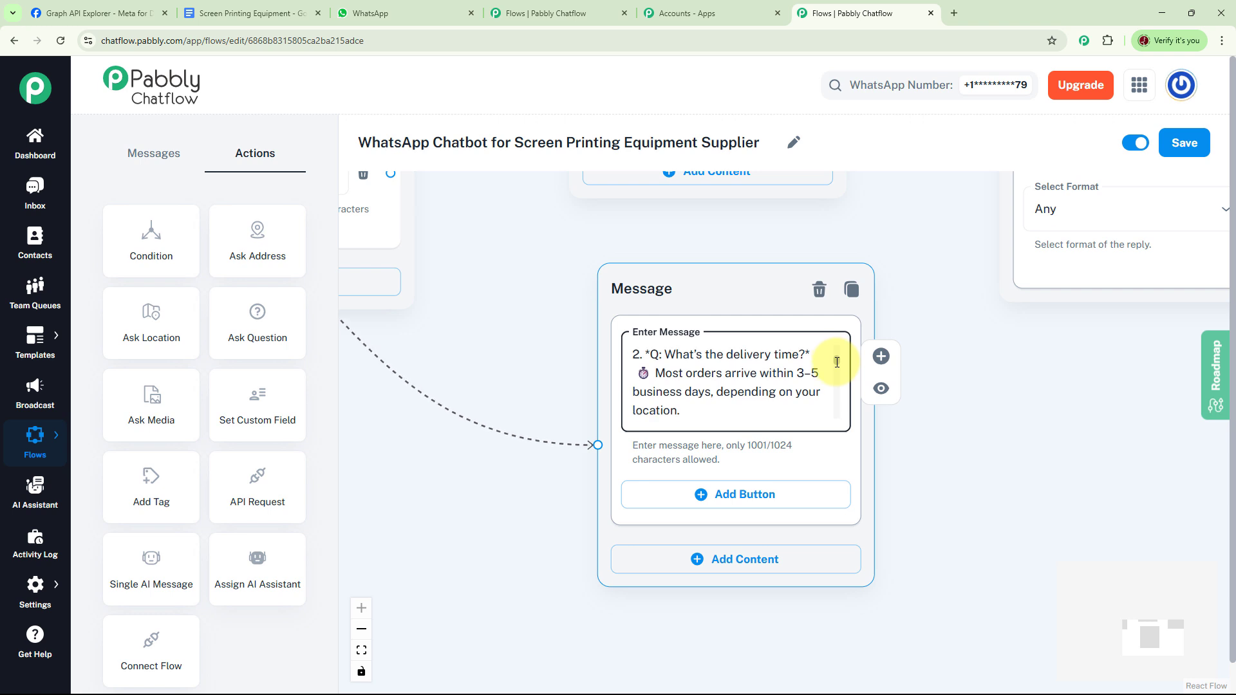
{"action": "scroll", "coordinate": [837, 363], "scroll_direction": "down", "scroll_amount": 2}
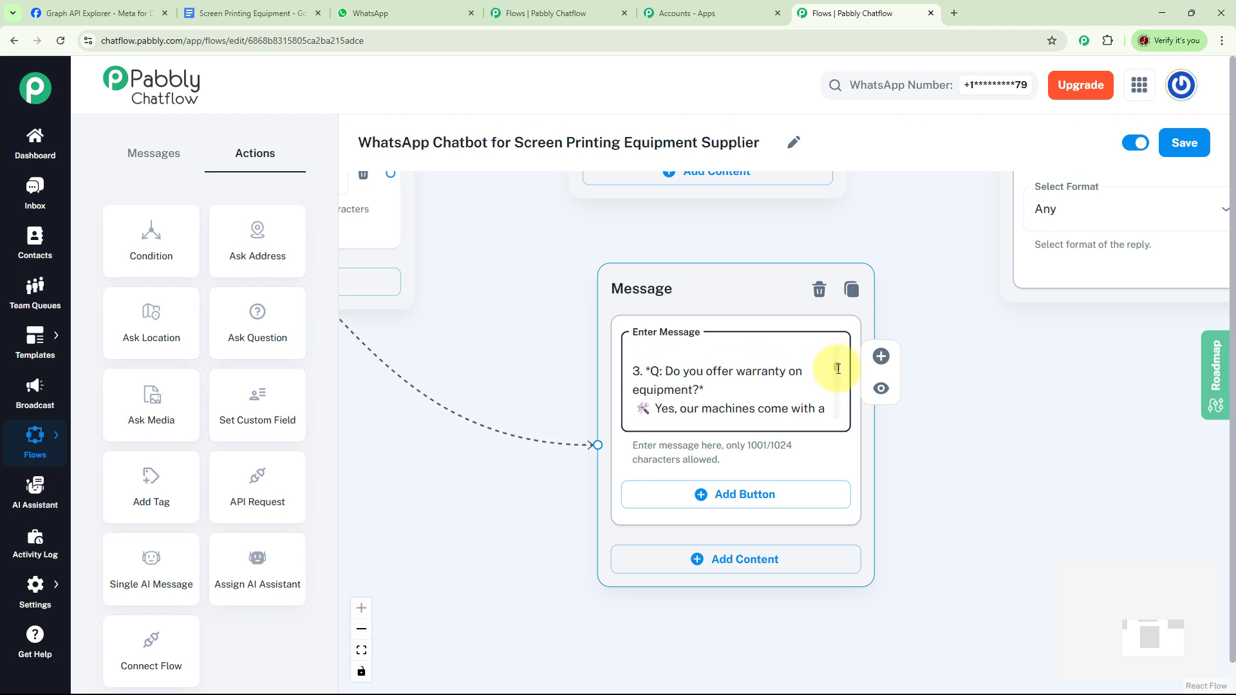
{"action": "scroll", "coordinate": [838, 370], "scroll_direction": "down", "scroll_amount": 3}
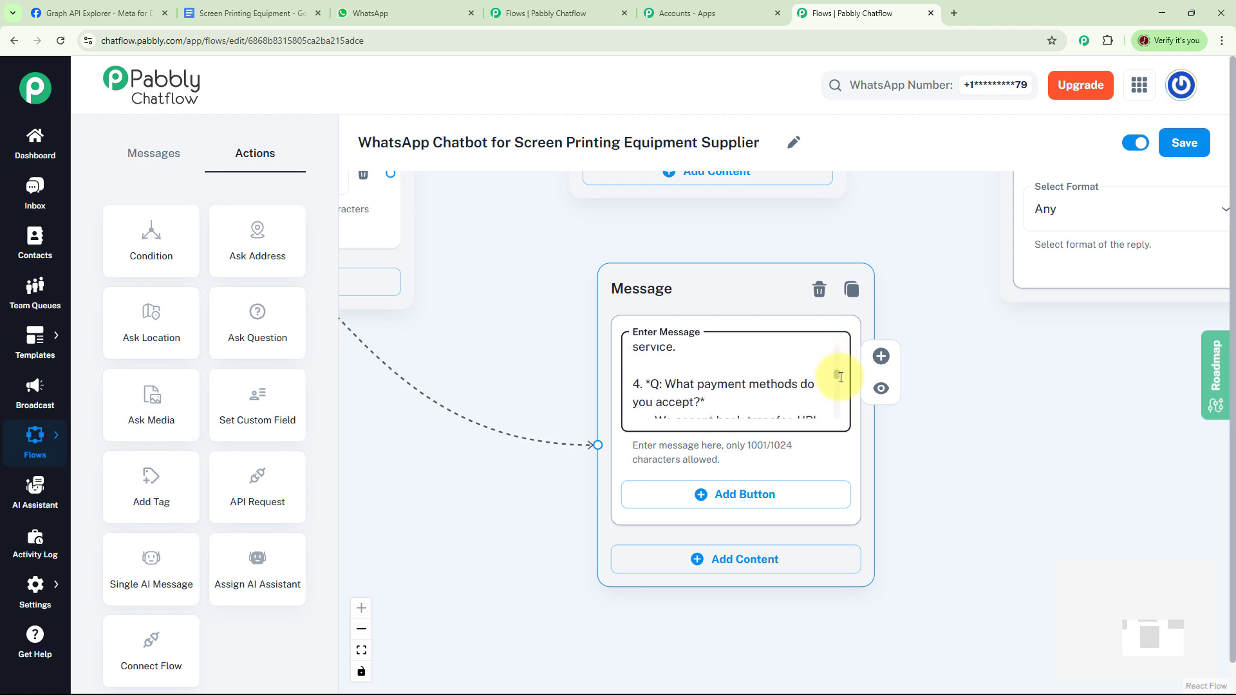
{"action": "scroll", "coordinate": [840, 378], "scroll_direction": "down", "scroll_amount": 2}
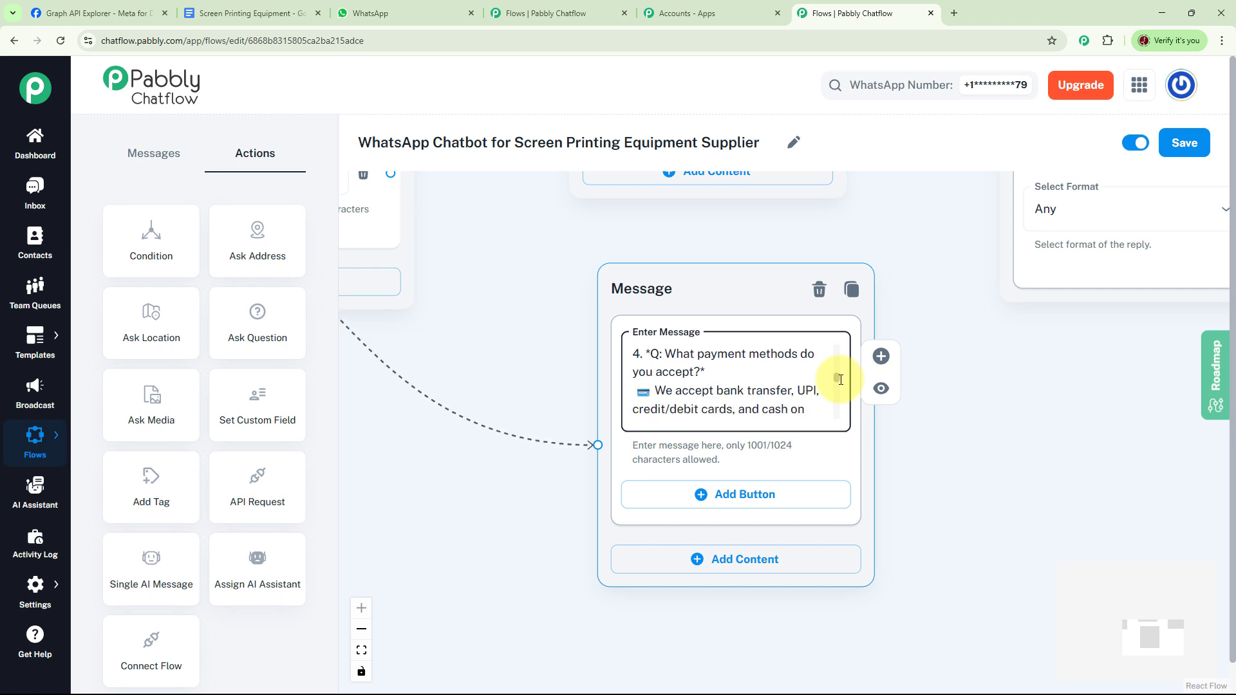
{"action": "scroll", "coordinate": [840, 379], "scroll_direction": "down", "scroll_amount": 3}
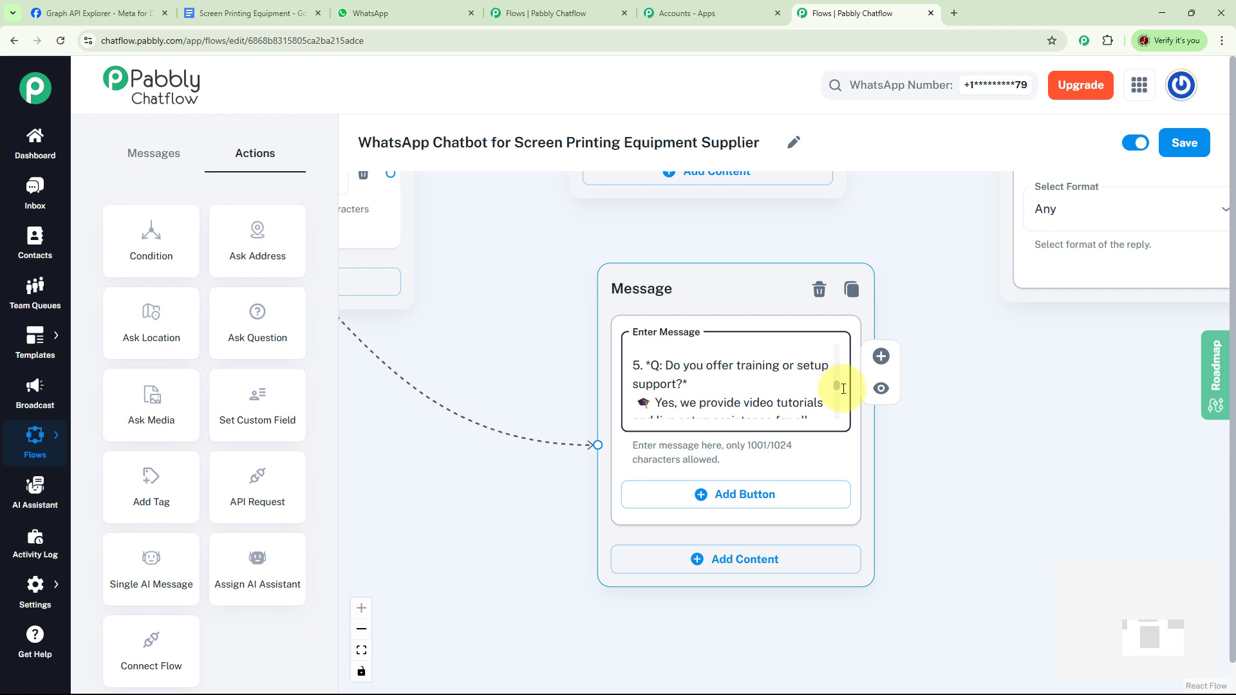
{"action": "scroll", "coordinate": [844, 389], "scroll_direction": "down", "scroll_amount": 3}
{"action": "scroll", "coordinate": [851, 396], "scroll_direction": "down", "scroll_amount": 3}
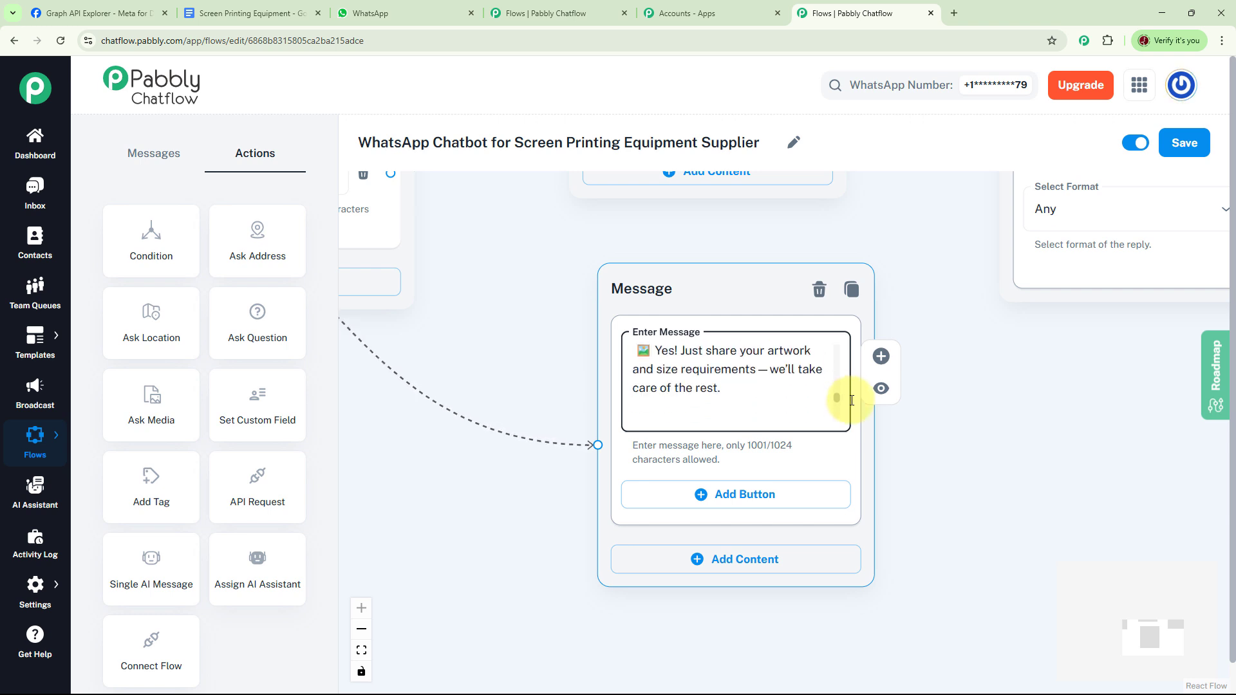
{"action": "scroll", "coordinate": [852, 408], "scroll_direction": "down", "scroll_amount": 5}
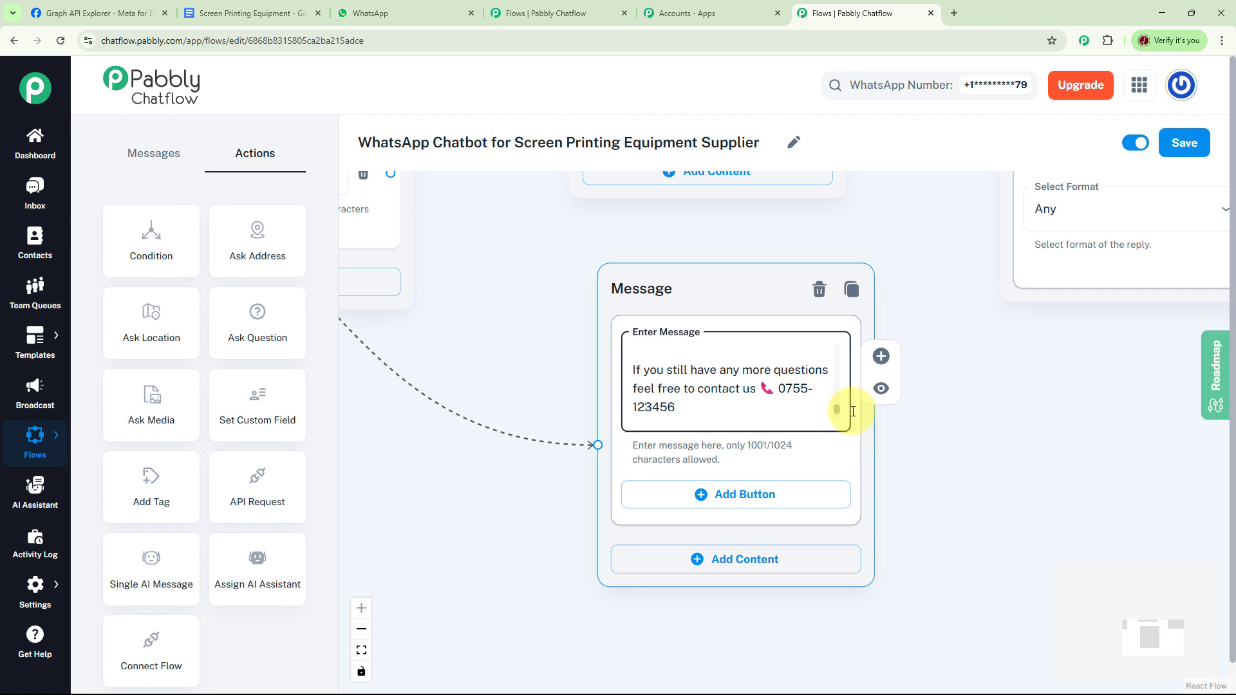
{"action": "scroll", "coordinate": [843, 412], "scroll_direction": "down", "scroll_amount": 3}
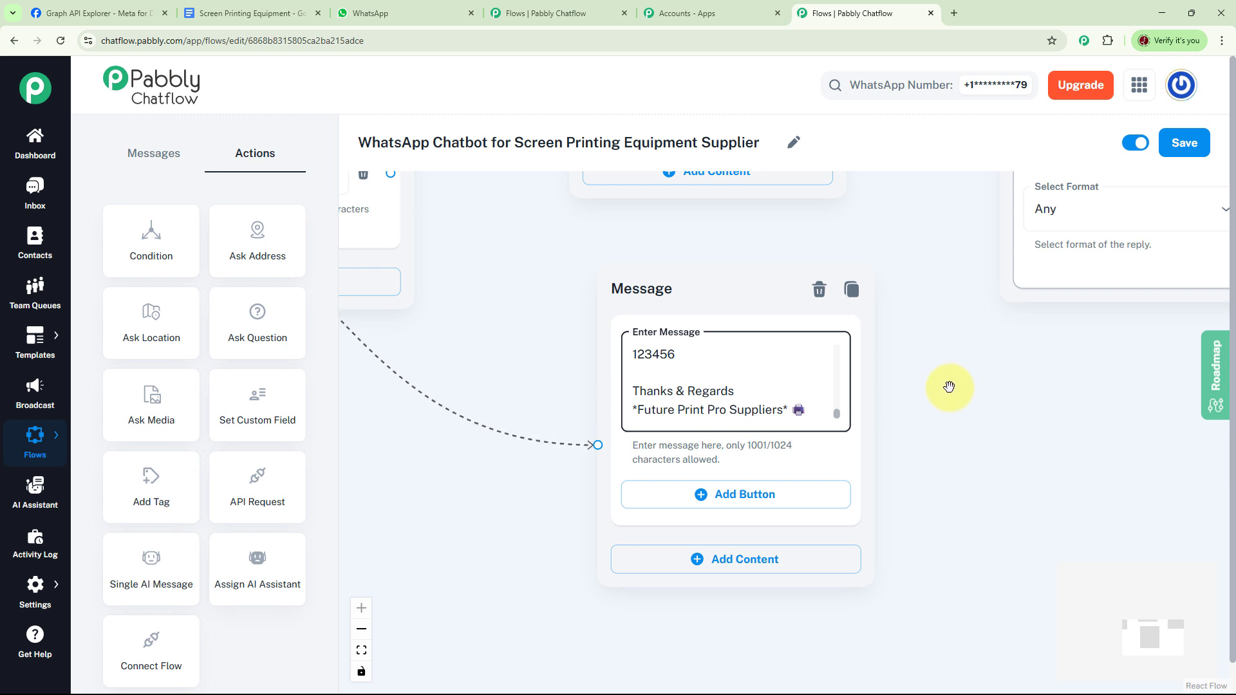
Save the completed screen printing equipment supplier chatbot flow.
{"action": "scroll", "coordinate": [1004, 382], "scroll_direction": "down", "scroll_amount": 3}
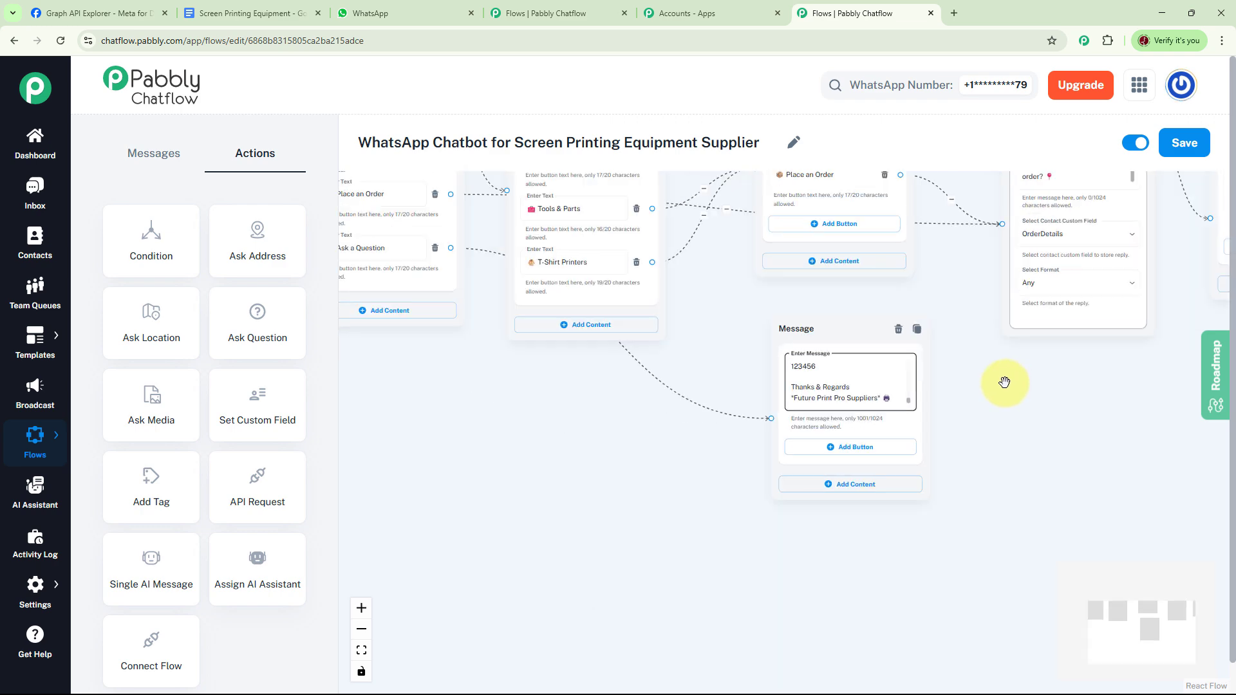
{"action": "scroll", "coordinate": [1004, 383], "scroll_direction": "down", "scroll_amount": 5}
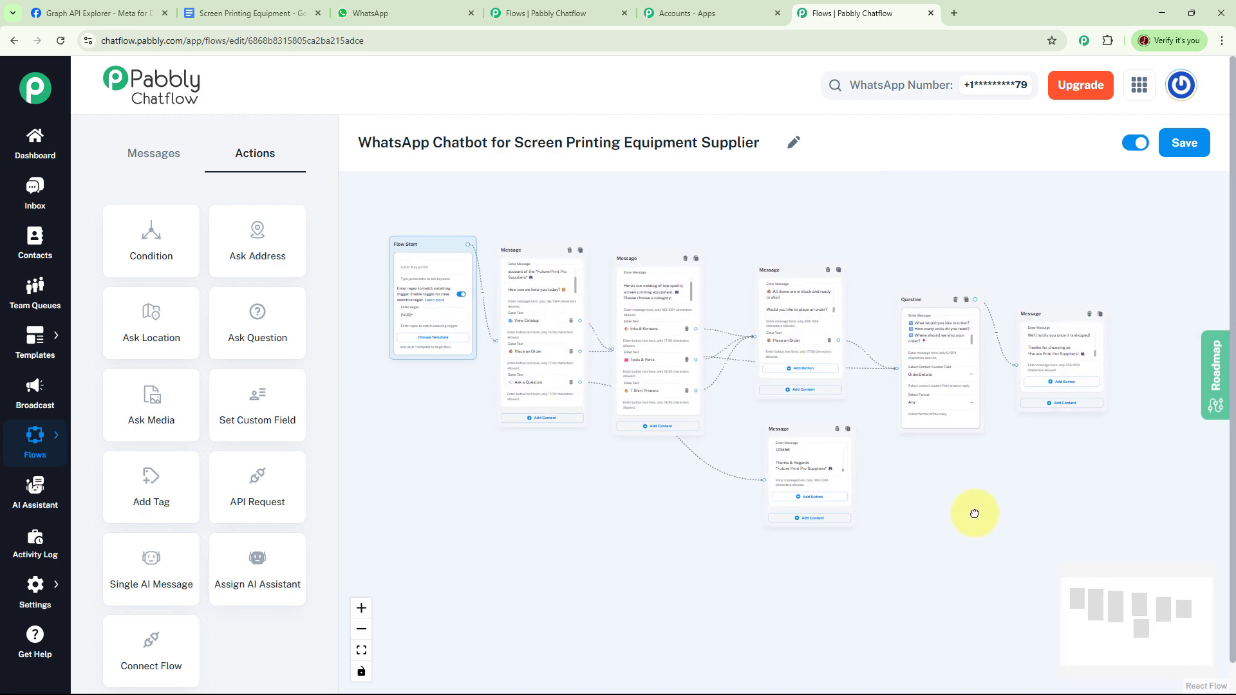
{"action": "left_click_drag", "start_coordinate": [974, 513], "coordinate": [973, 513]}
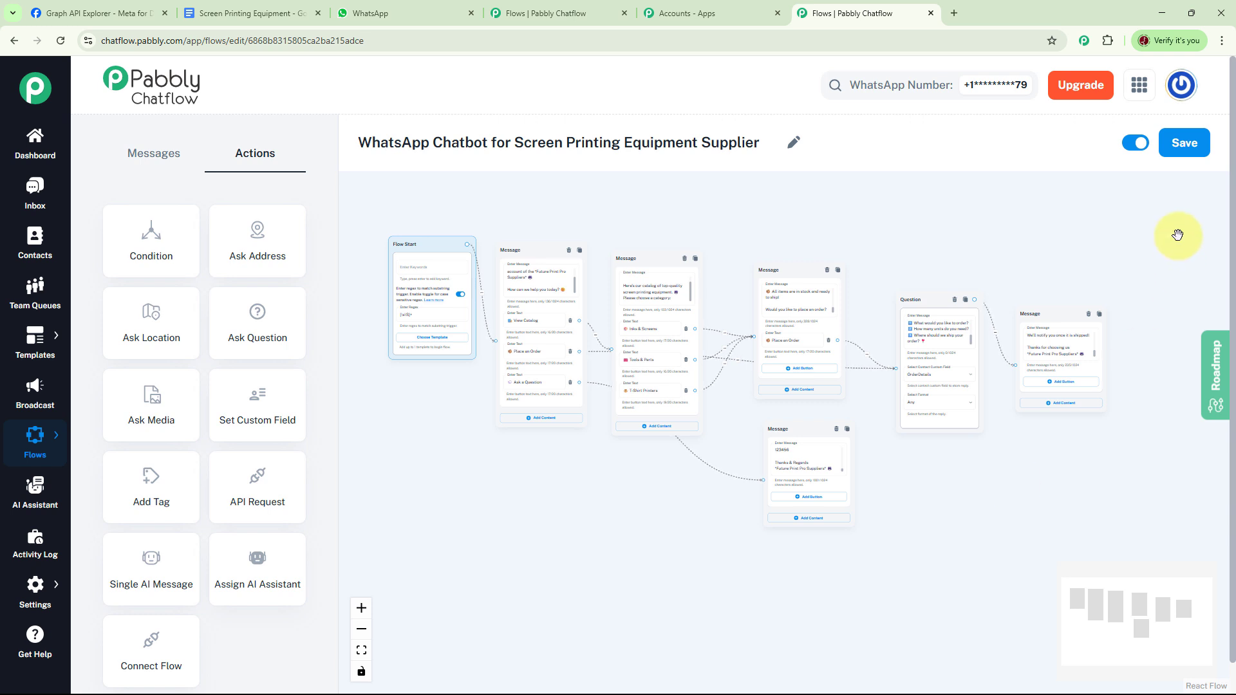
{"action": "left_click", "coordinate": [1188, 149]}
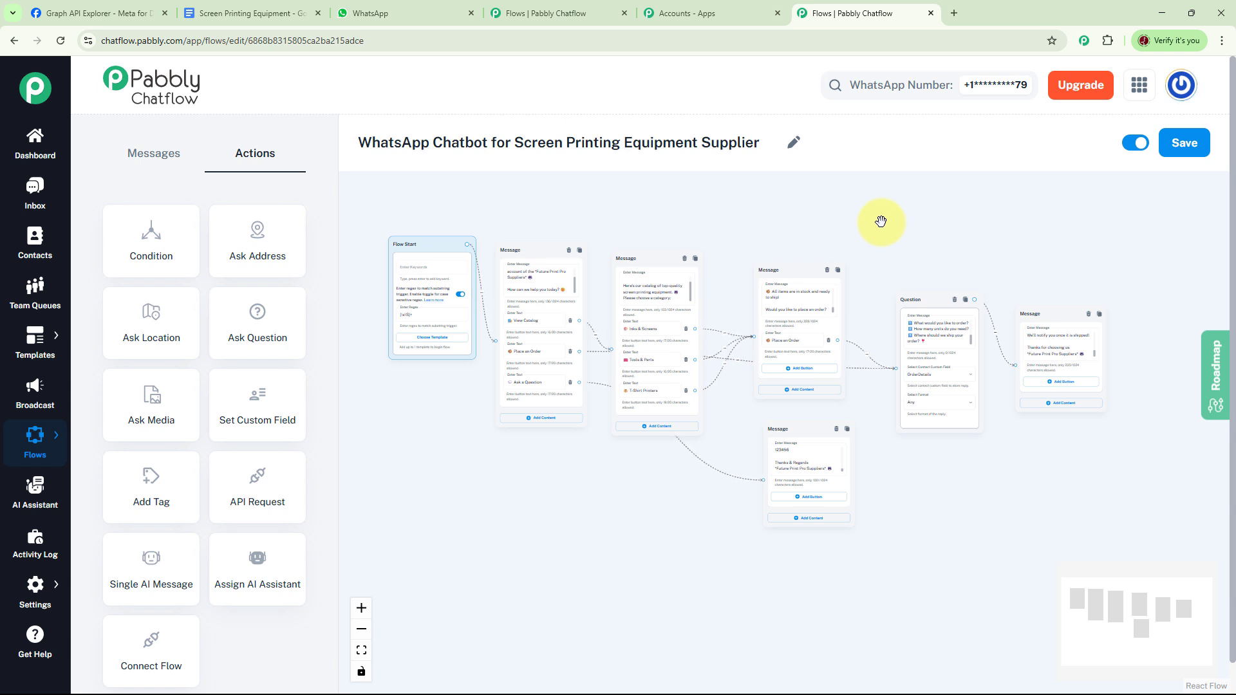
Switch to WhatsApp, clear the Future Print Pro Suppliers chat and send "Printing Equipment" to trigger the chatbot.
{"action": "left_click", "coordinate": [389, 12]}
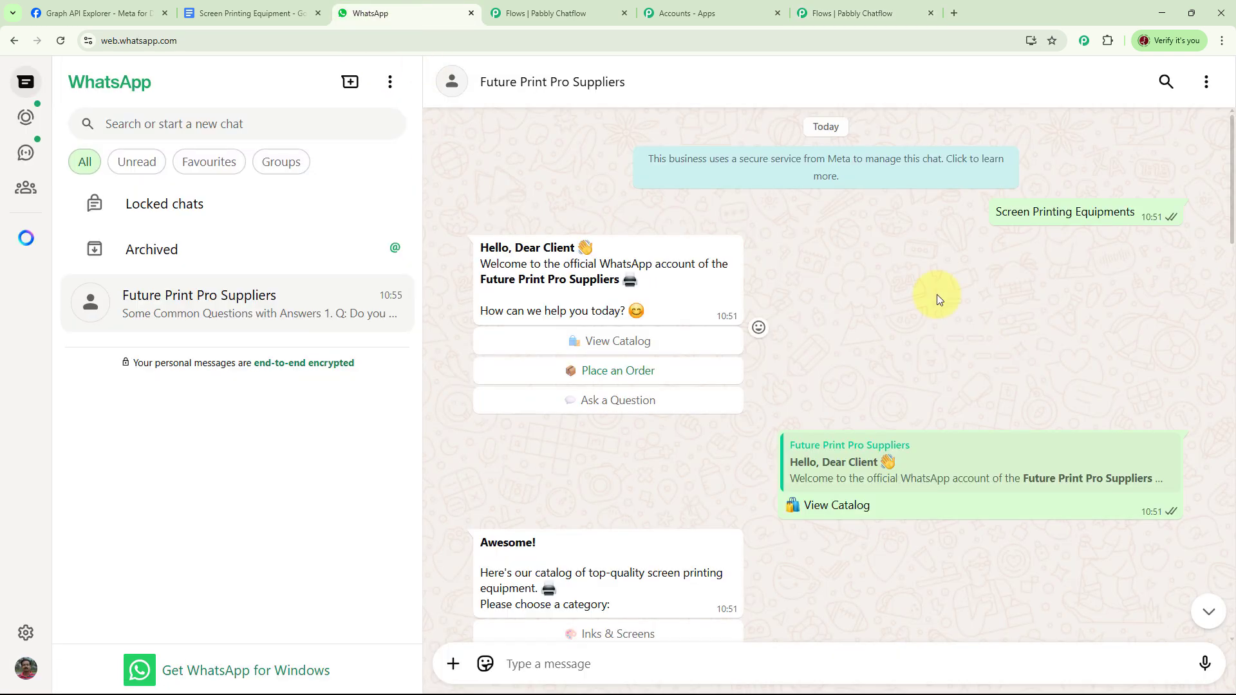
{"action": "left_click", "coordinate": [1213, 84]}
{"action": "left_click", "coordinate": [1124, 356]}
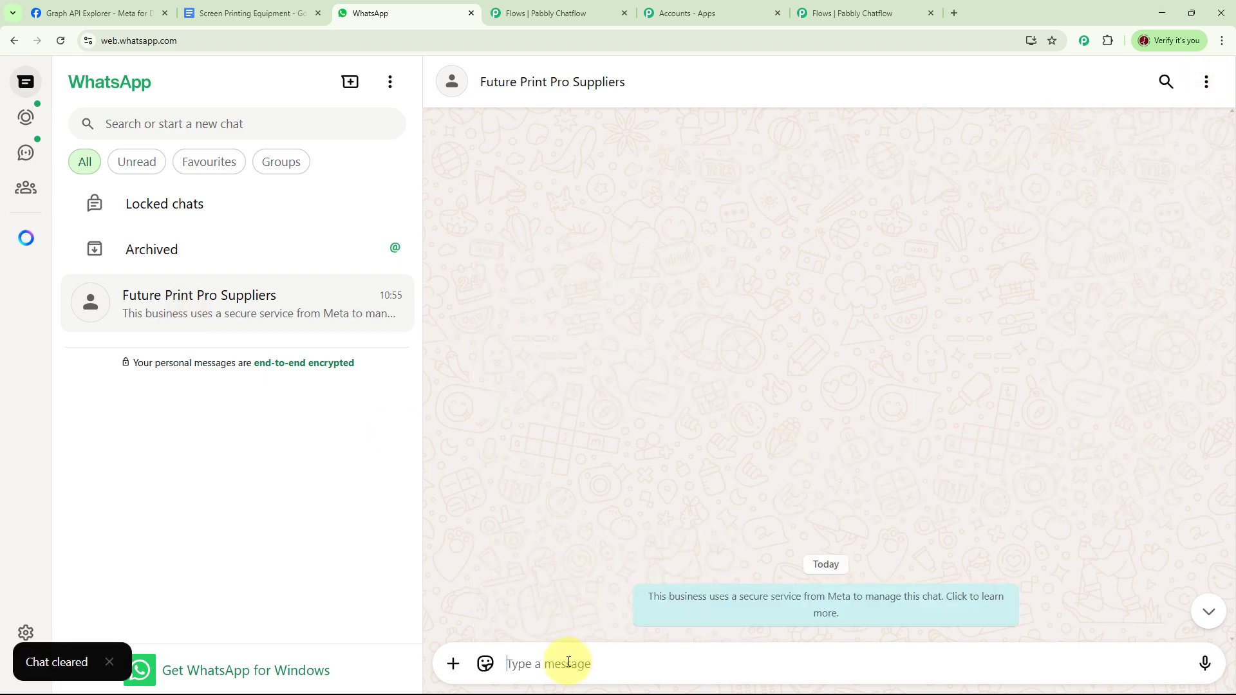
{"action": "type", "text": "Printing Equipment"}
{"action": "key", "text": "Return"}
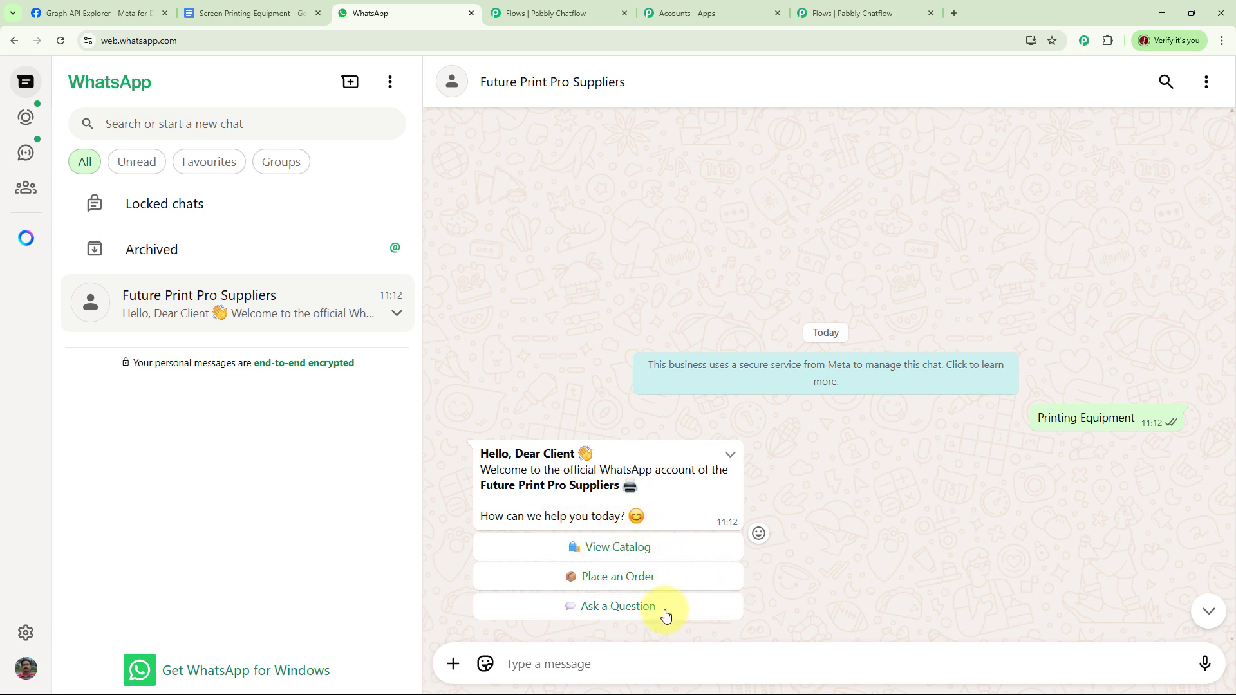
Choose Place an Order in the chat and reply with the order details "Plastiol Ink", "150 Units" and "Indore" on separate lines.
{"action": "left_click", "coordinate": [643, 585]}
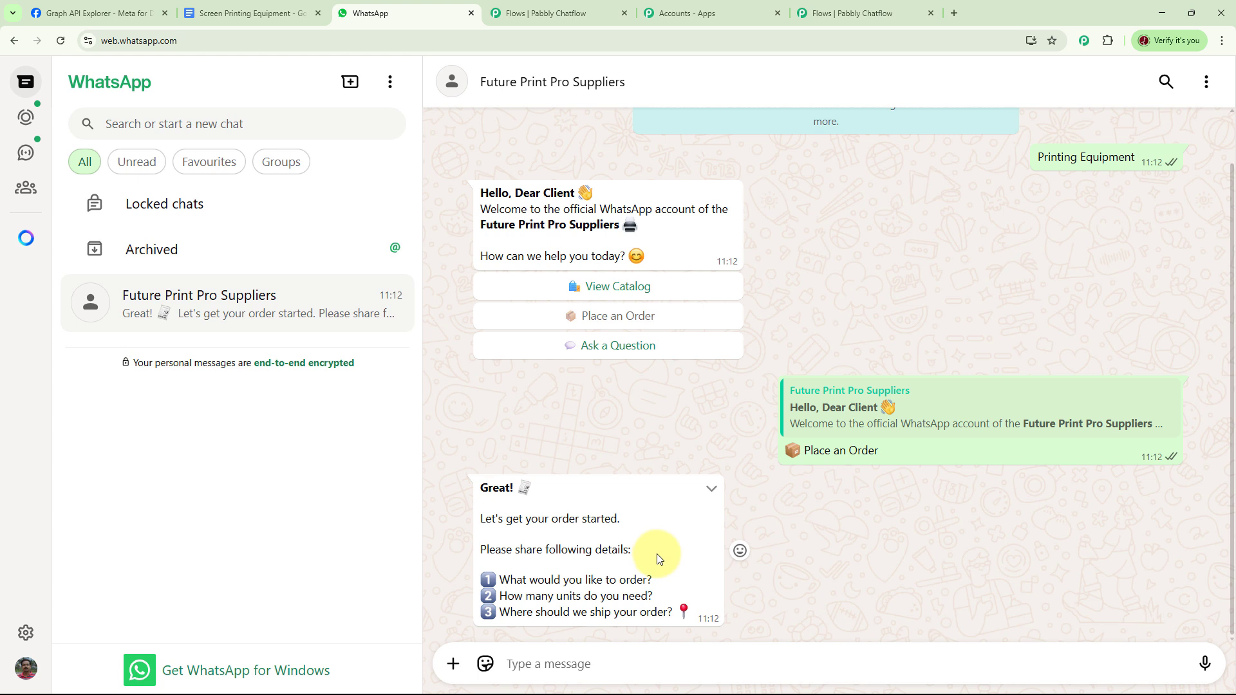
{"action": "type", "text": "Plastiol Ink 150 Units Indore"}
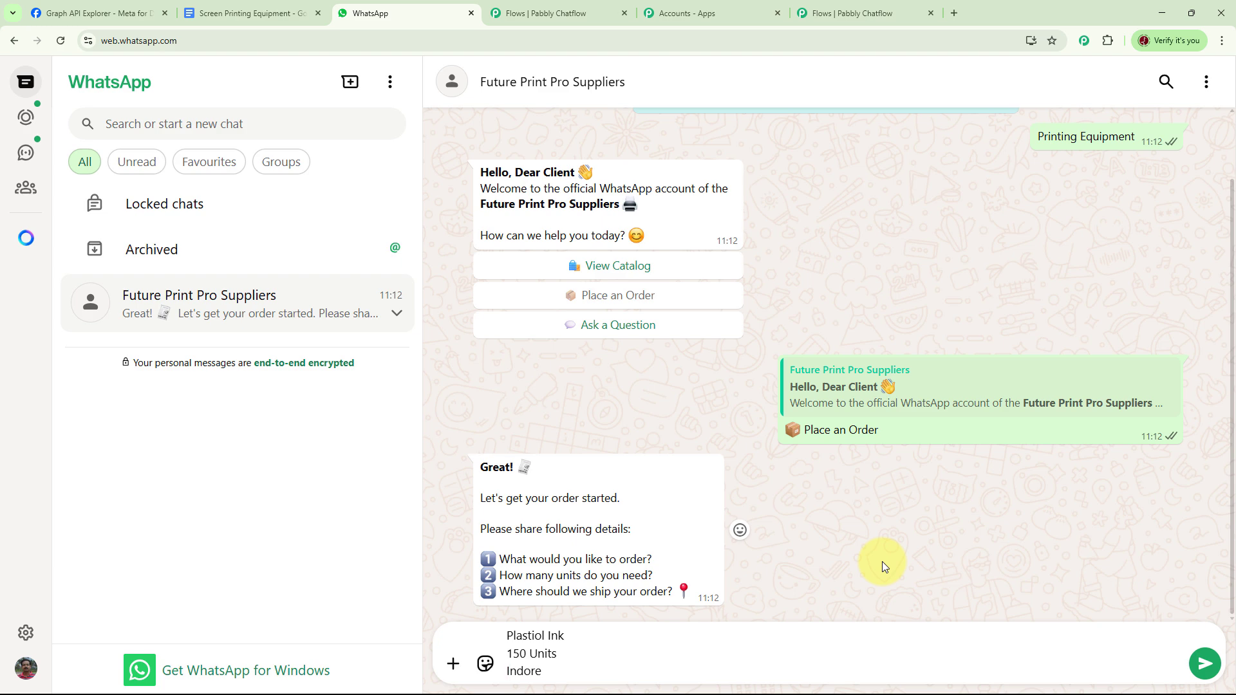
{"action": "key", "text": "Return"}
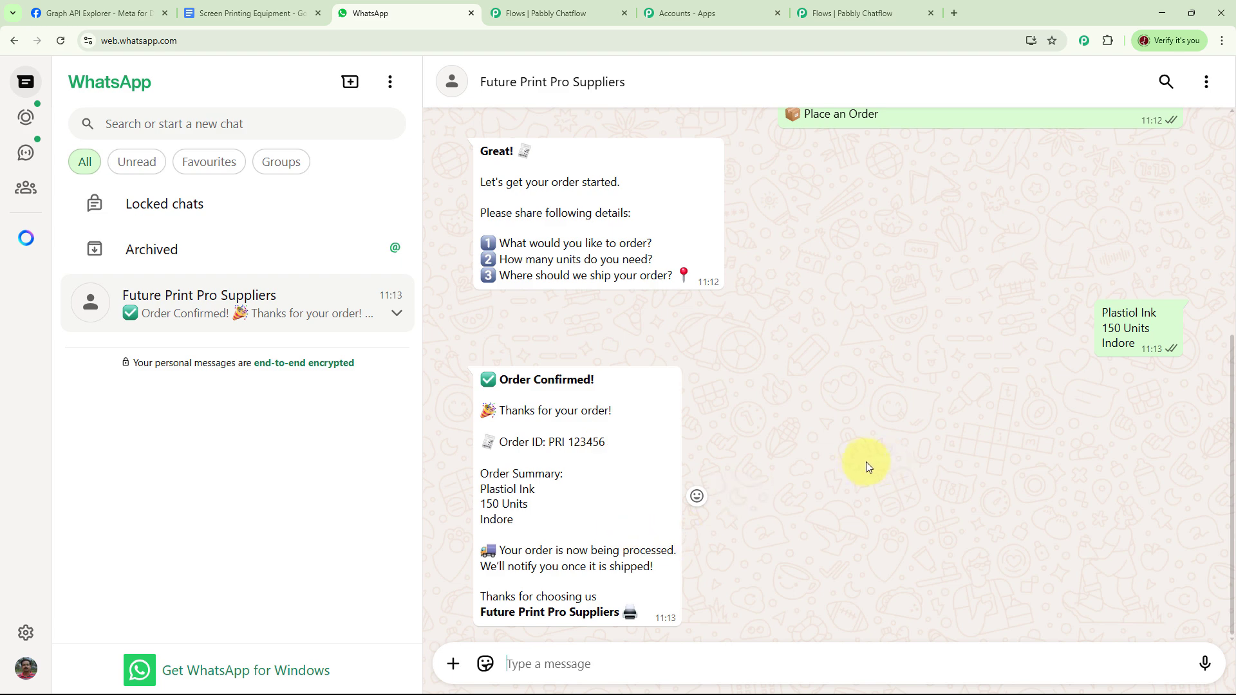
Choose Ask a Question in the welcome message and look back through the whole test conversation.
{"action": "scroll", "coordinate": [863, 461], "scroll_direction": "up", "scroll_amount": 6}
{"action": "left_click", "coordinate": [629, 402]}
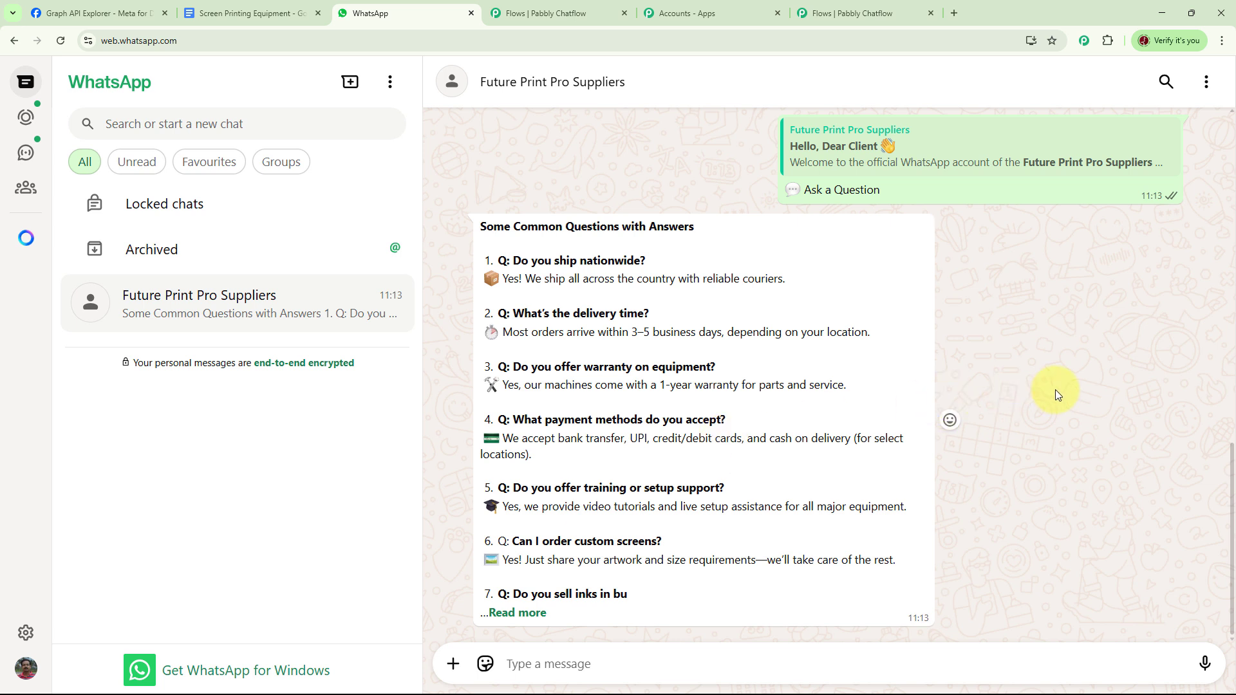
{"action": "scroll", "coordinate": [1062, 383], "scroll_direction": "up", "scroll_amount": 10}
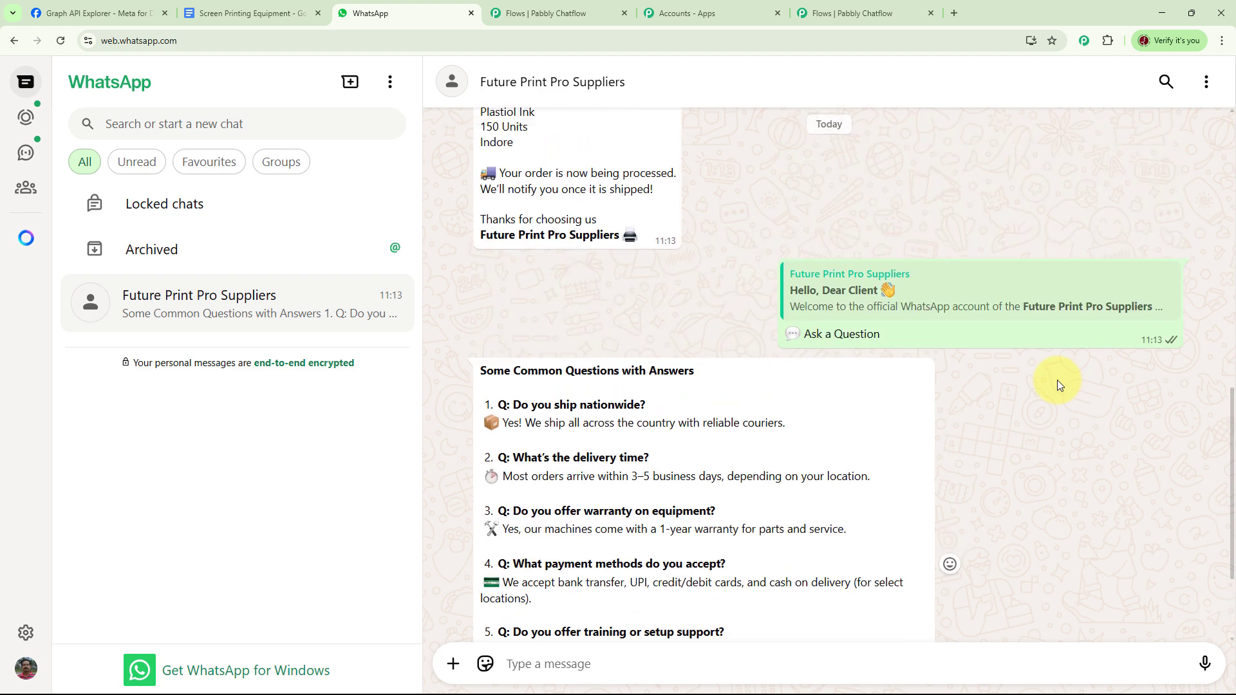
{"action": "scroll", "coordinate": [1052, 380], "scroll_direction": "up", "scroll_amount": 3}
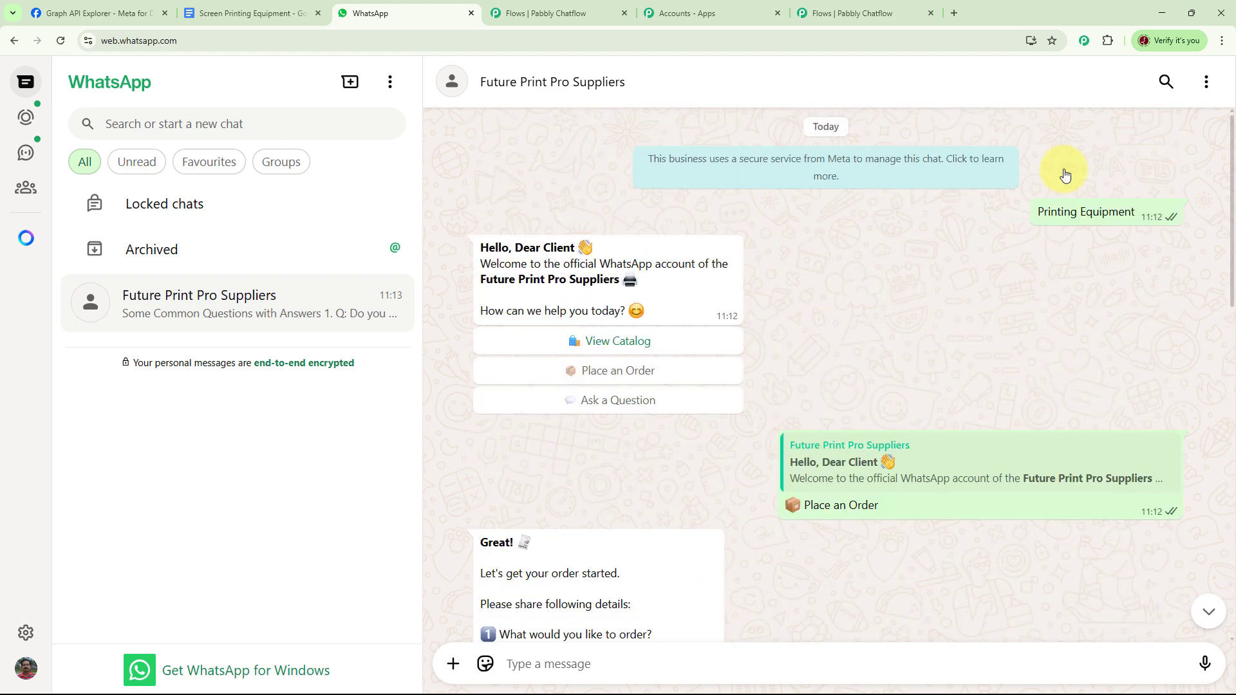
Switch back to Pabbly Chatflow and open the Dashboard.
{"action": "left_click", "coordinate": [865, 16]}
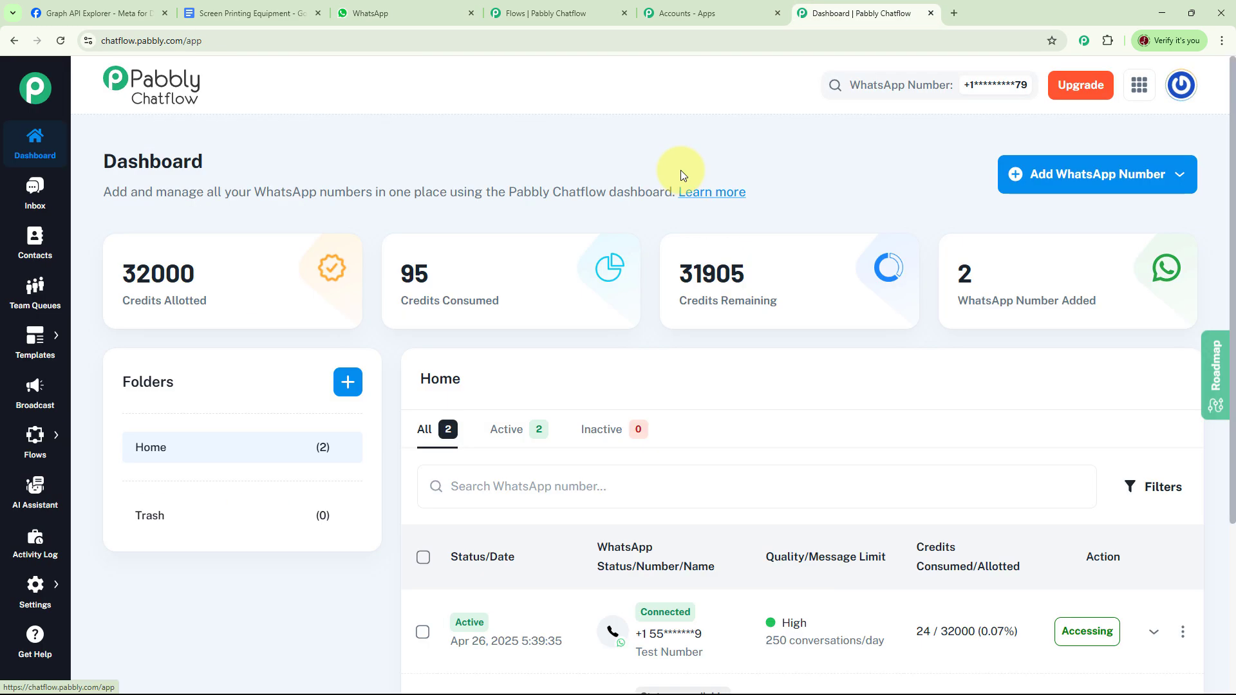